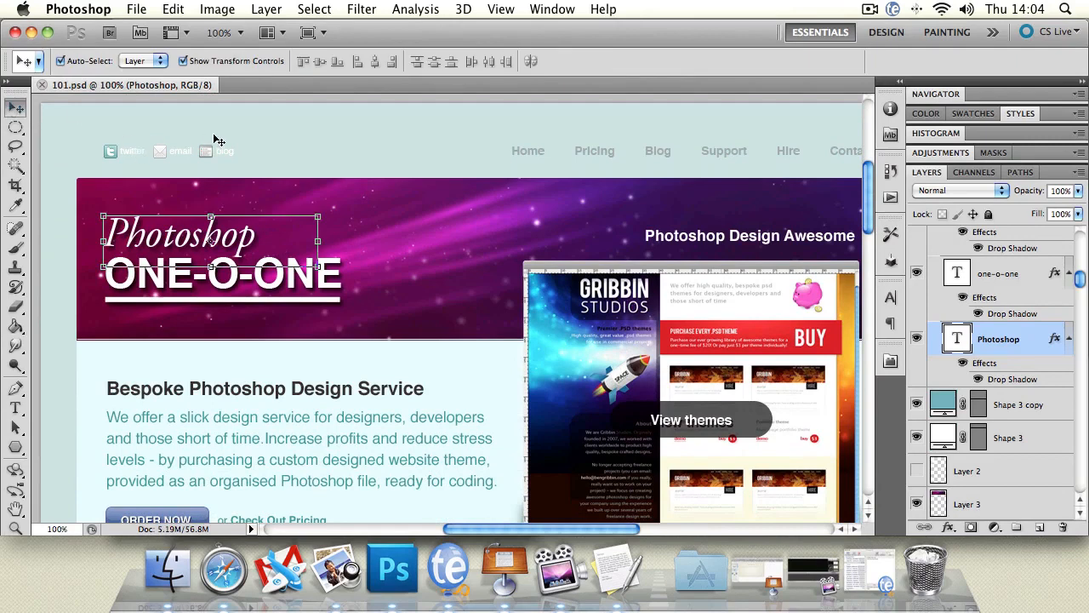
# Step: Create a new layer named "layer 01" directly above the page background layer, Layer 0 copy
pyautogui.click(218, 136)
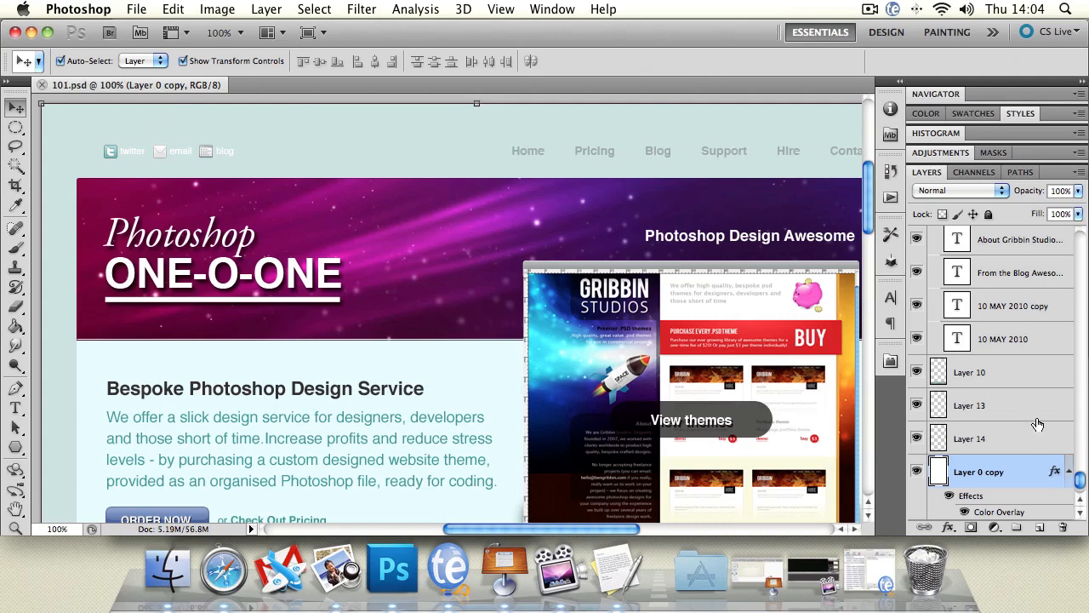
pyautogui.moveTo(1080, 479); pyautogui.dragTo(1081, 485)
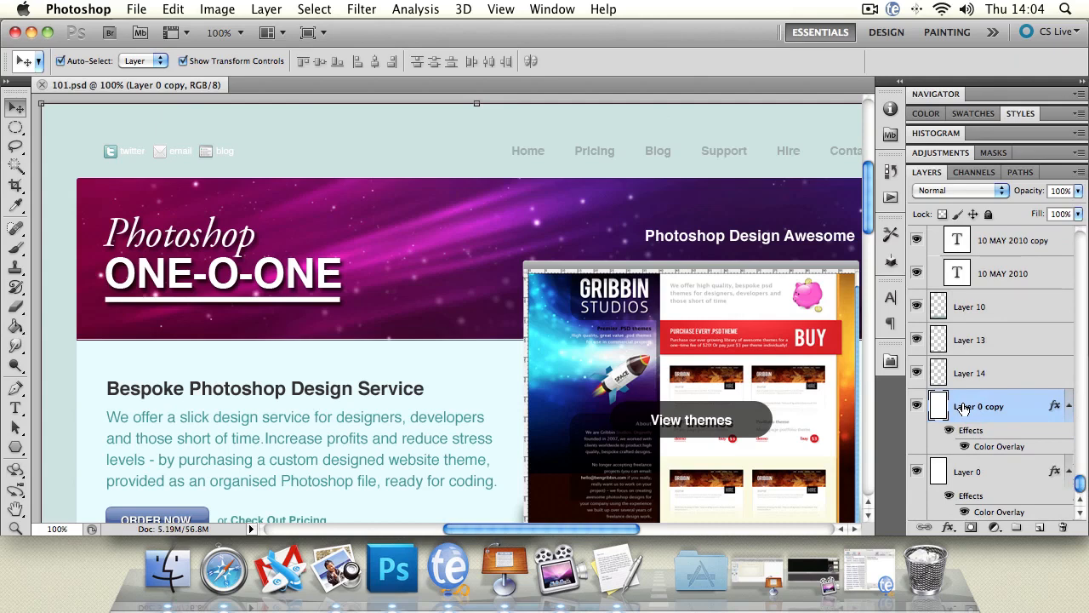
pyautogui.press('super+shift+n')
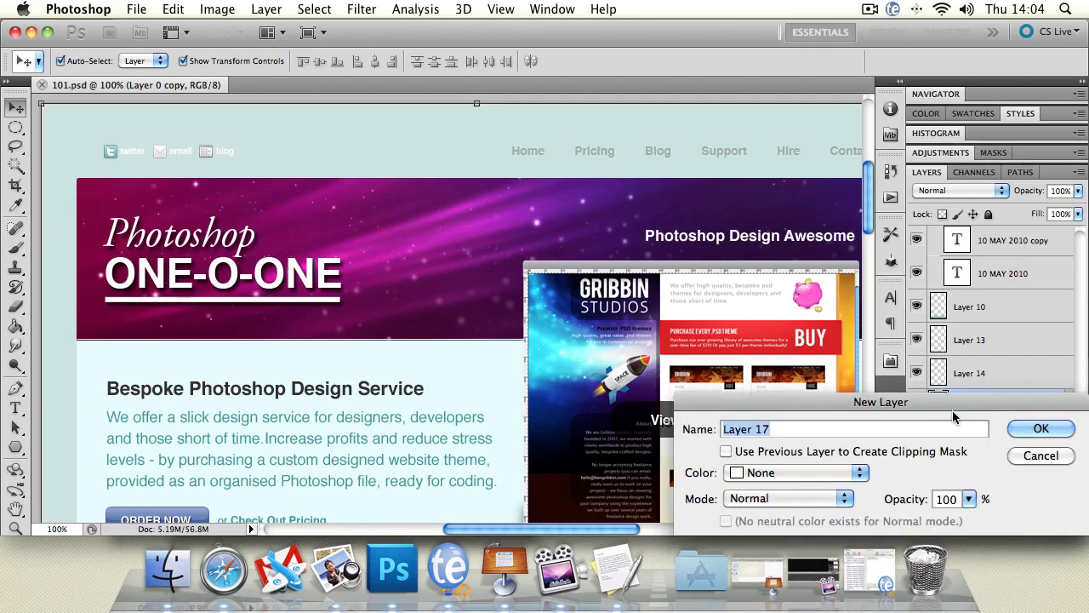
pyautogui.moveTo(847, 401); pyautogui.dragTo(437, 190)
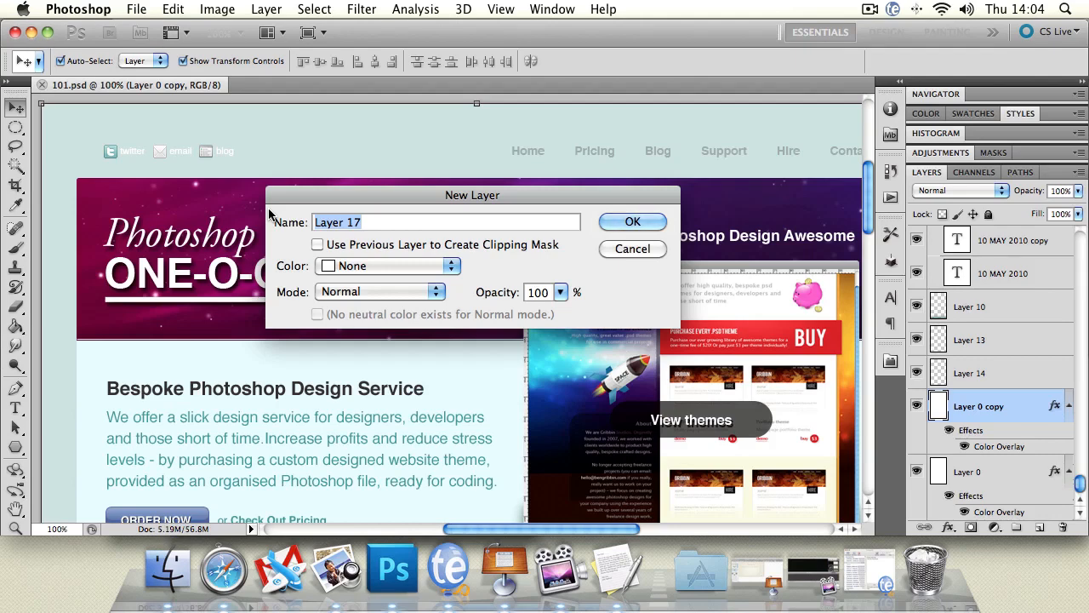
pyautogui.write('l')
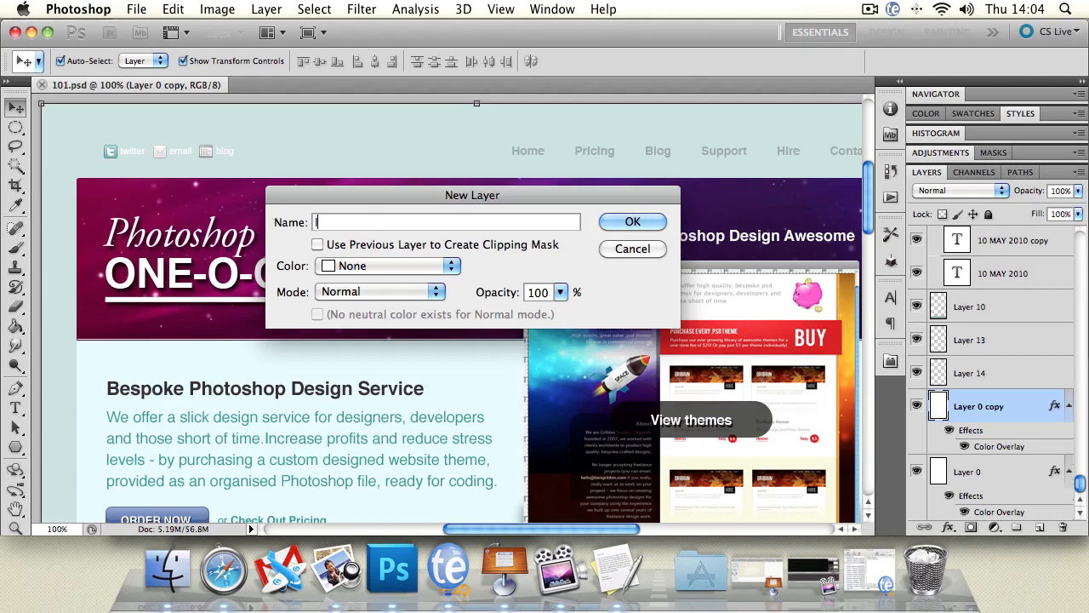
pyautogui.write('ayer 021')
pyautogui.press('BackSpace')
pyautogui.press('BackSpace')
pyautogui.write('1')
pyautogui.press('Return')
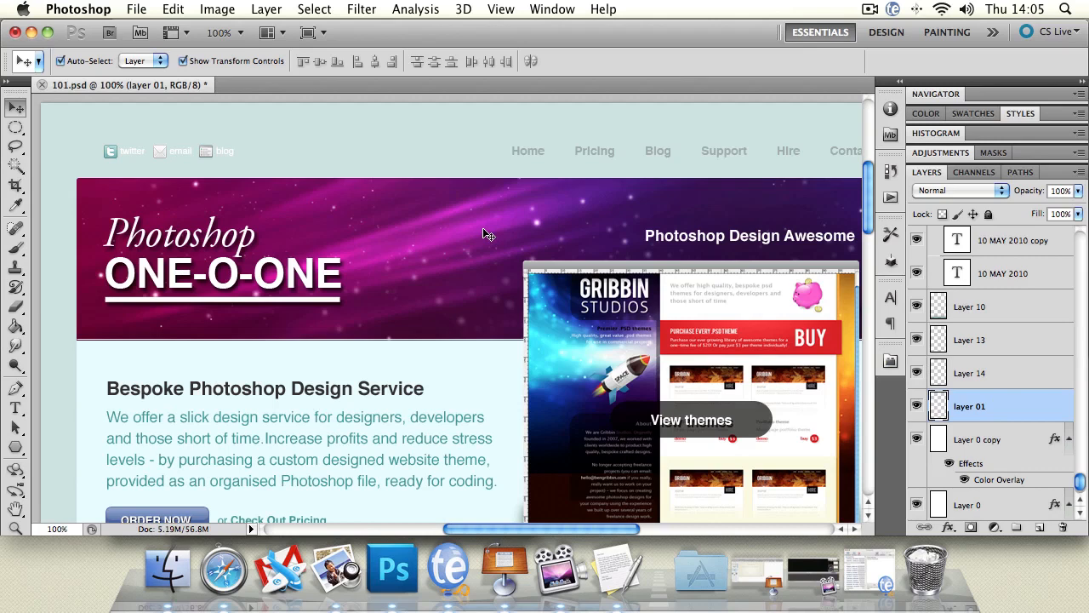
# Step: Auto-select the page background, purple banner, theme screenshot and the mockup's grey top bar on the canvas to locate their layers
pyautogui.click(408, 149)
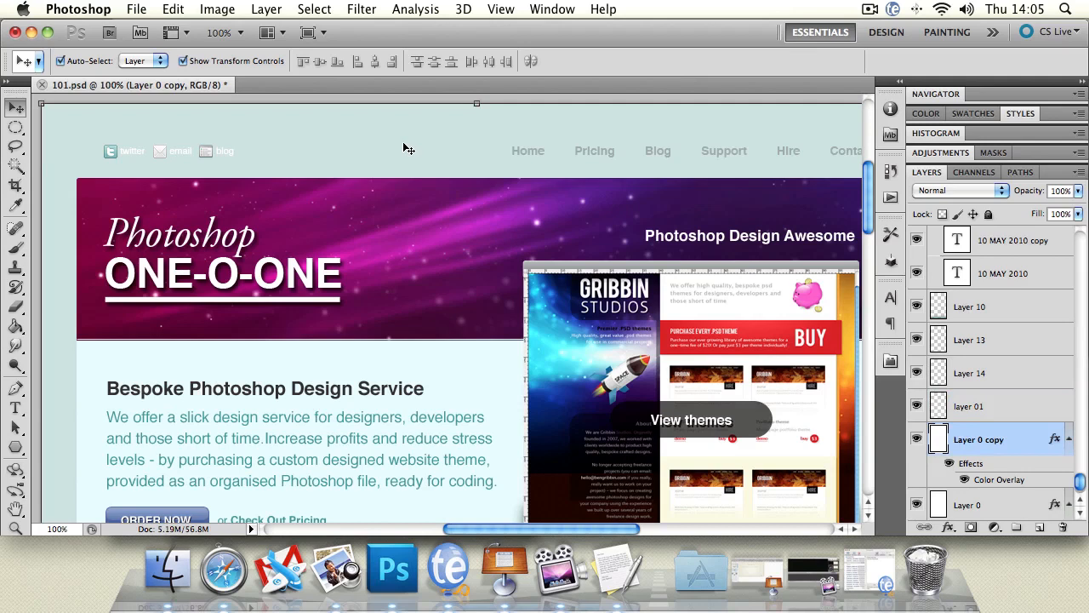
pyautogui.click(384, 193)
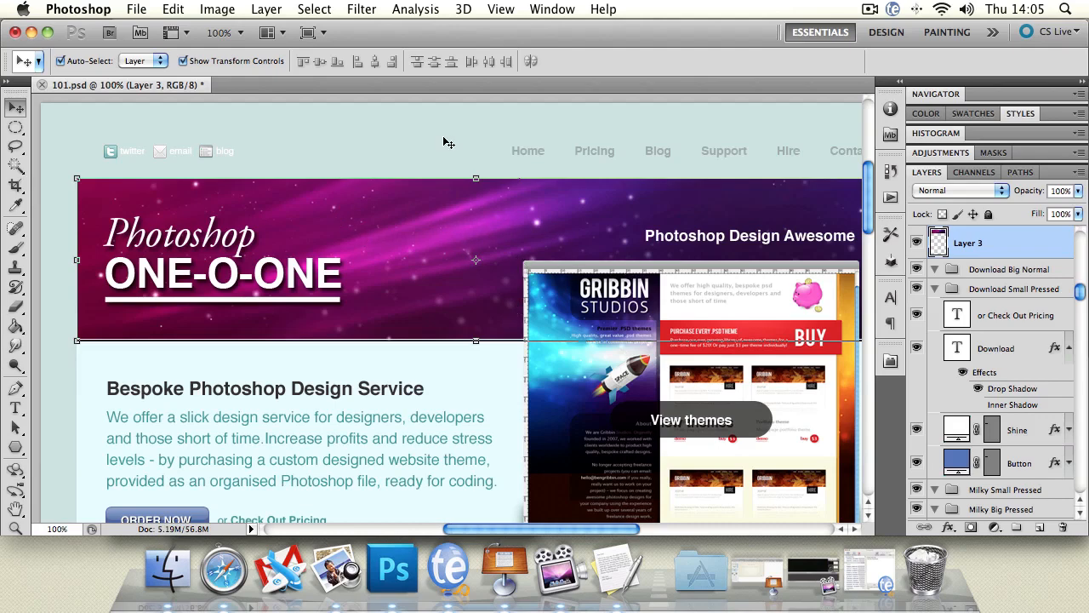
pyautogui.click(607, 308)
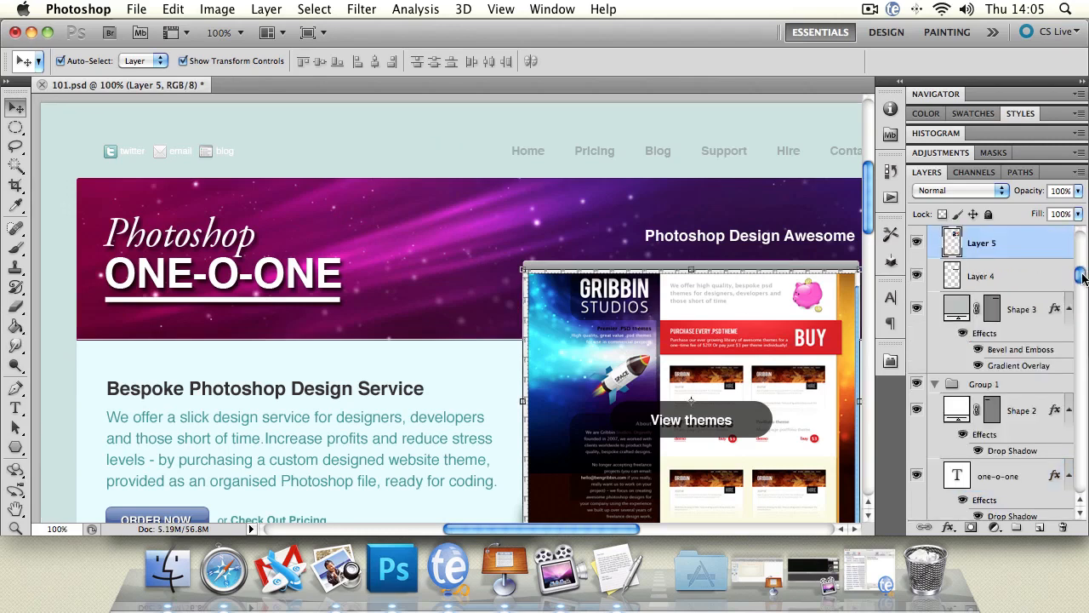
pyautogui.click(511, 224)
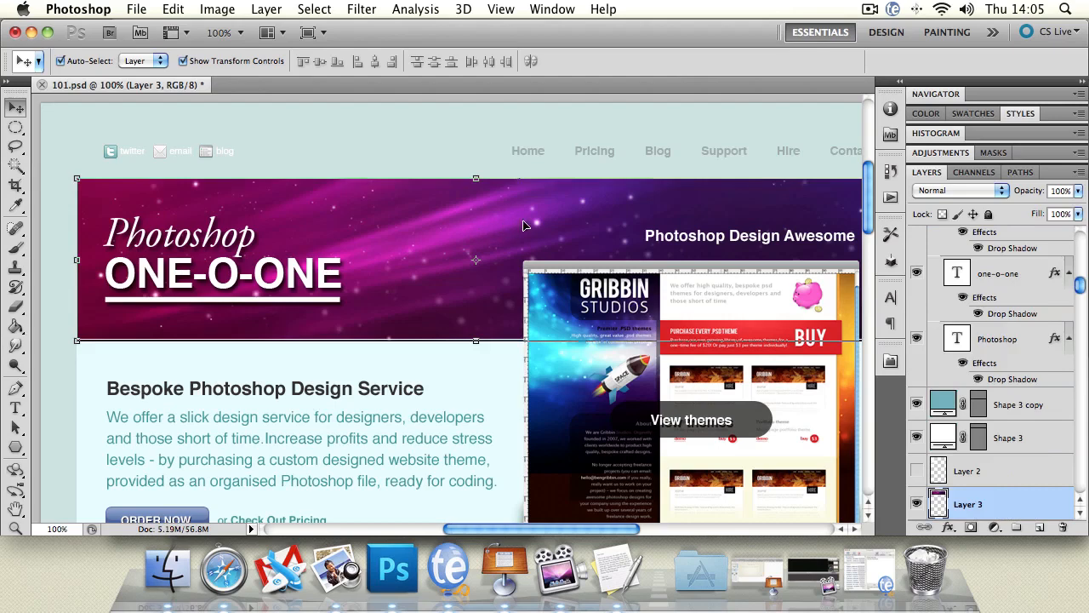
pyautogui.click(575, 271)
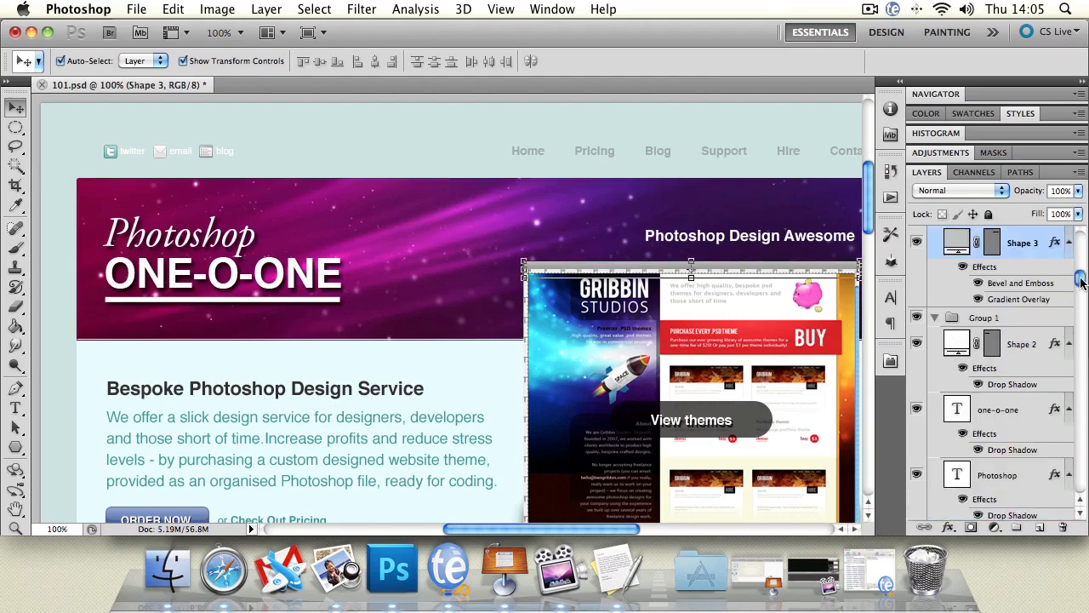
# Step: Collapse Group 2, switch auto-select to Group, and shift the theme mockup group slightly up and to the left
pyautogui.scroll(5, 1070, 290)
pyautogui.click(934, 288)
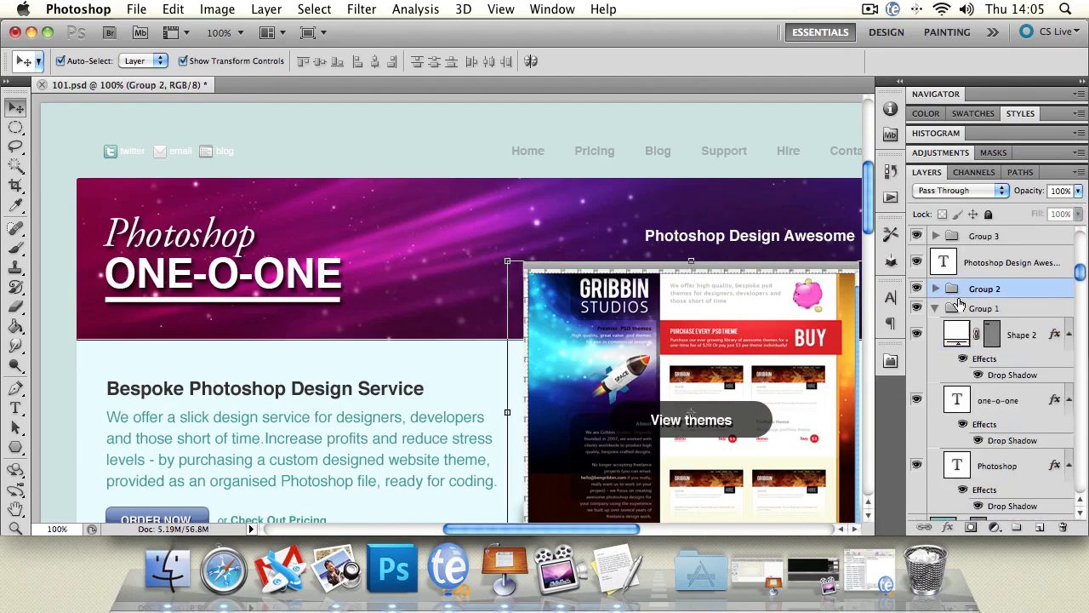
pyautogui.click(136, 61)
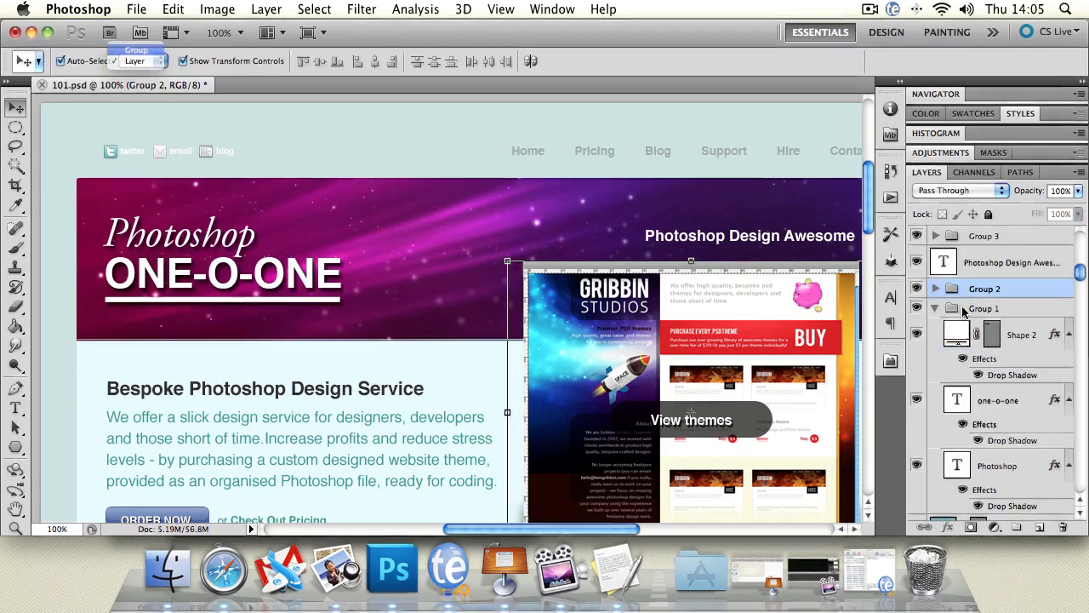
pyautogui.click(136, 46)
pyautogui.moveTo(668, 338)
pyautogui.mouseDown()
pyautogui.moveTo(615, 340)
pyautogui.moveTo(638, 333)
pyautogui.moveTo(602, 242)
pyautogui.moveTo(615, 258)
pyautogui.moveTo(642, 219)
pyautogui.moveTo(628, 211)
pyautogui.moveTo(553, 257)
pyautogui.moveTo(614, 373)
pyautogui.moveTo(667, 281)
pyautogui.moveTo(666, 334)
pyautogui.mouseUp()
pyautogui.moveTo(1084, 267); pyautogui.dragTo(1067, 237)
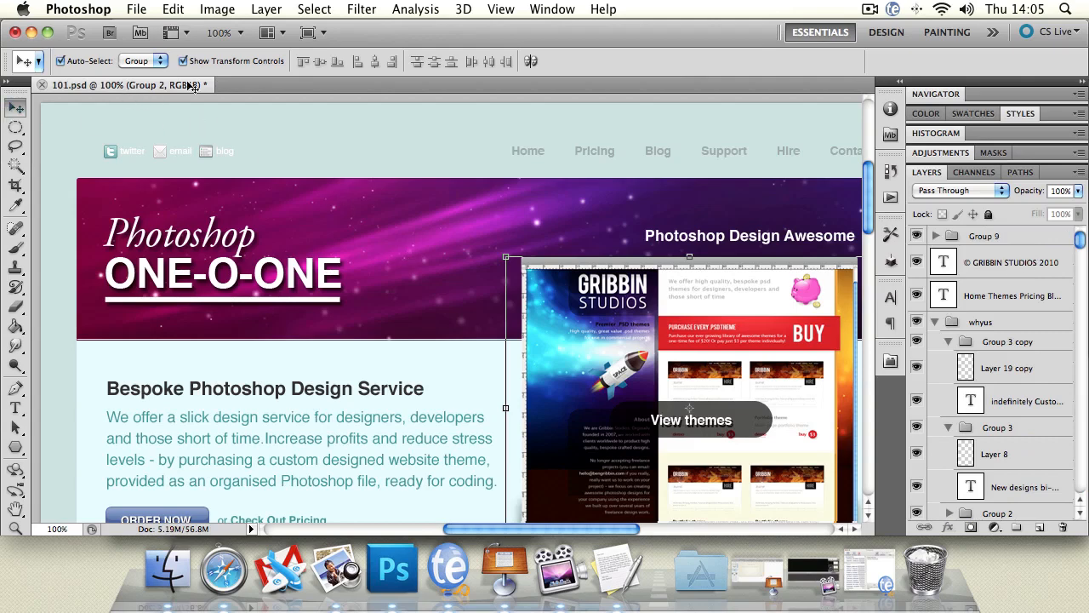
# Step: Switch auto-select back to Layer and select the theme screenshot and the page background individually
pyautogui.click(159, 60)
pyautogui.click(140, 76)
pyautogui.click(640, 279)
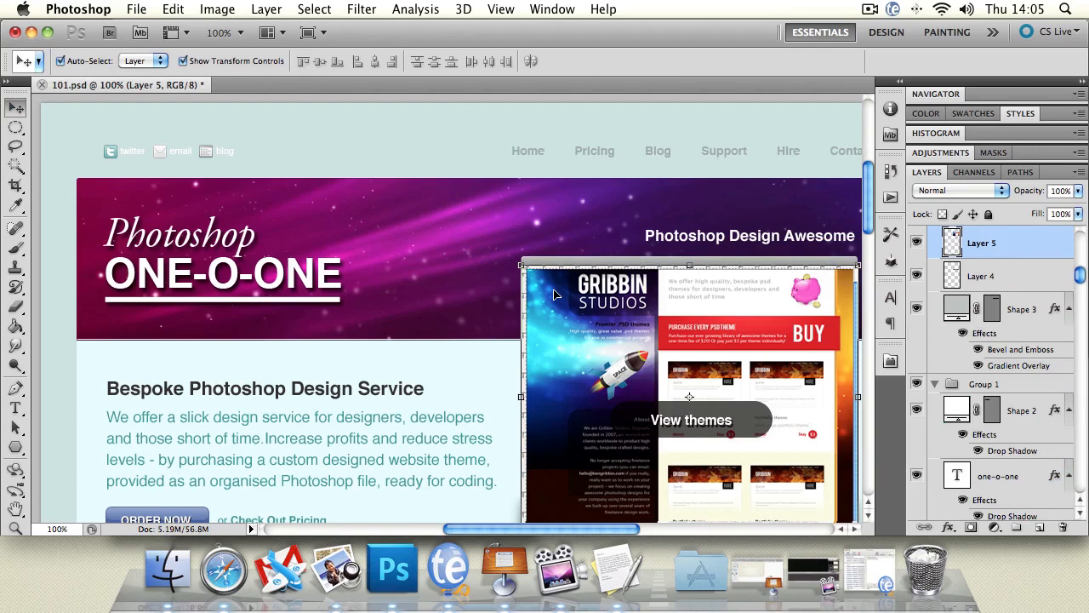
pyautogui.click(401, 159)
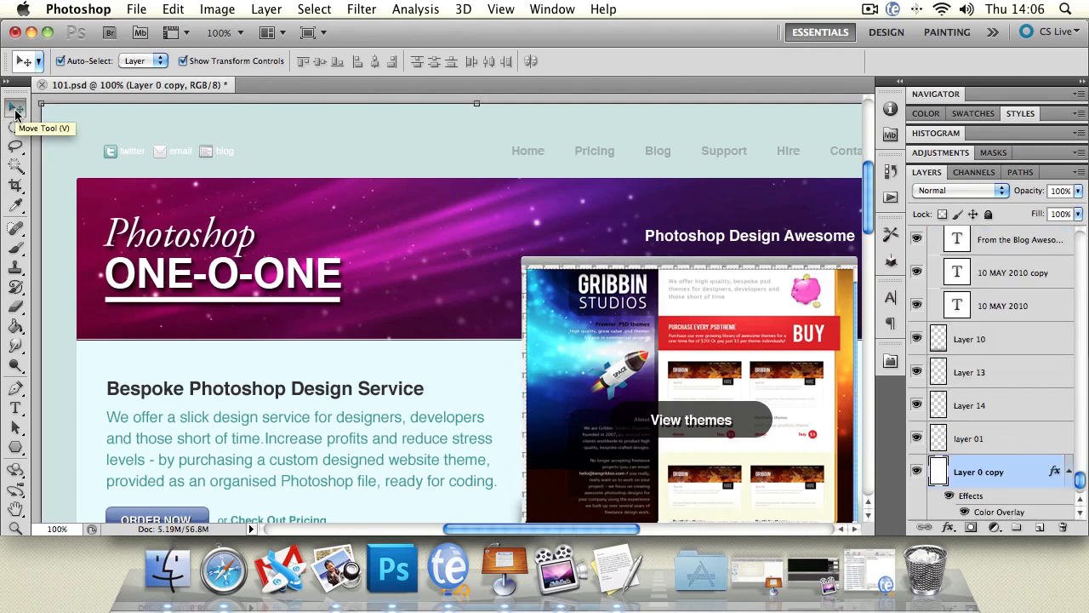
# Step: Delete the theme screenshot layer and undo the deletion, twice, and select the page background
pyautogui.click(590, 317)
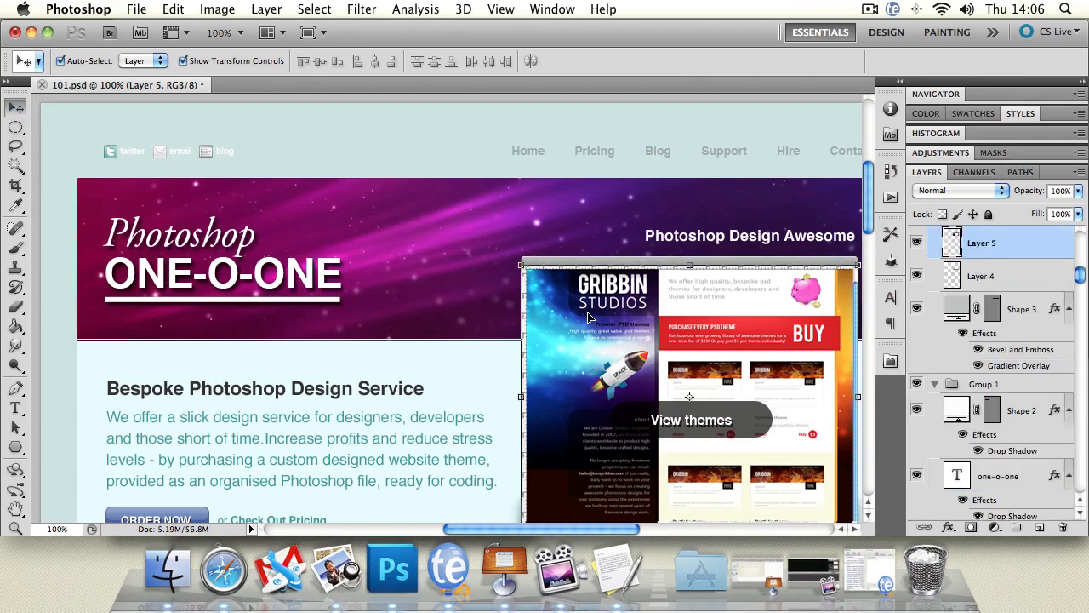
pyautogui.press('Delete')
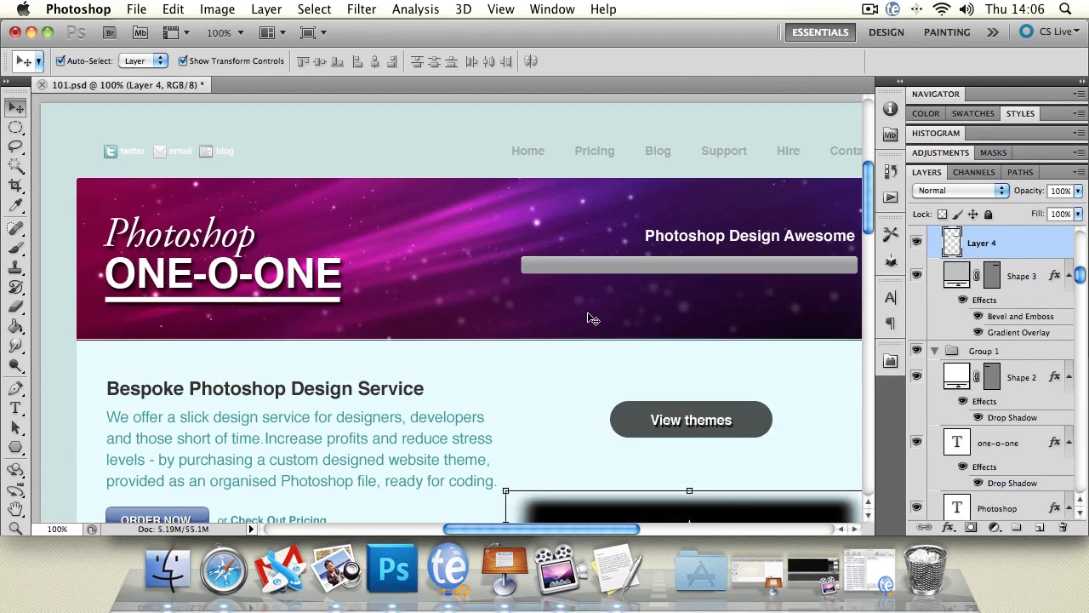
pyautogui.click(171, 8)
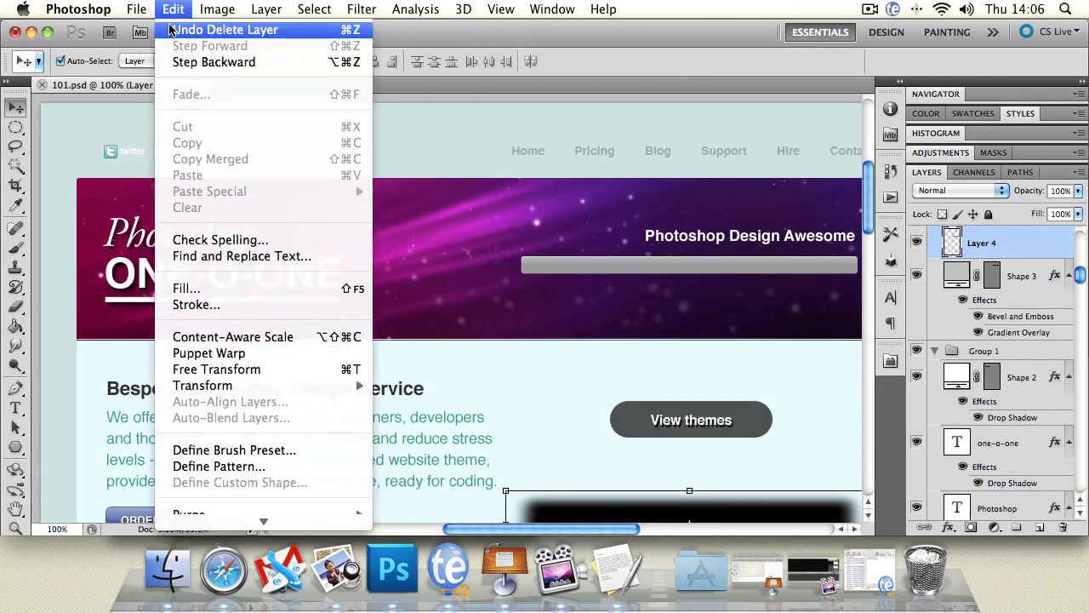
pyautogui.click(170, 29)
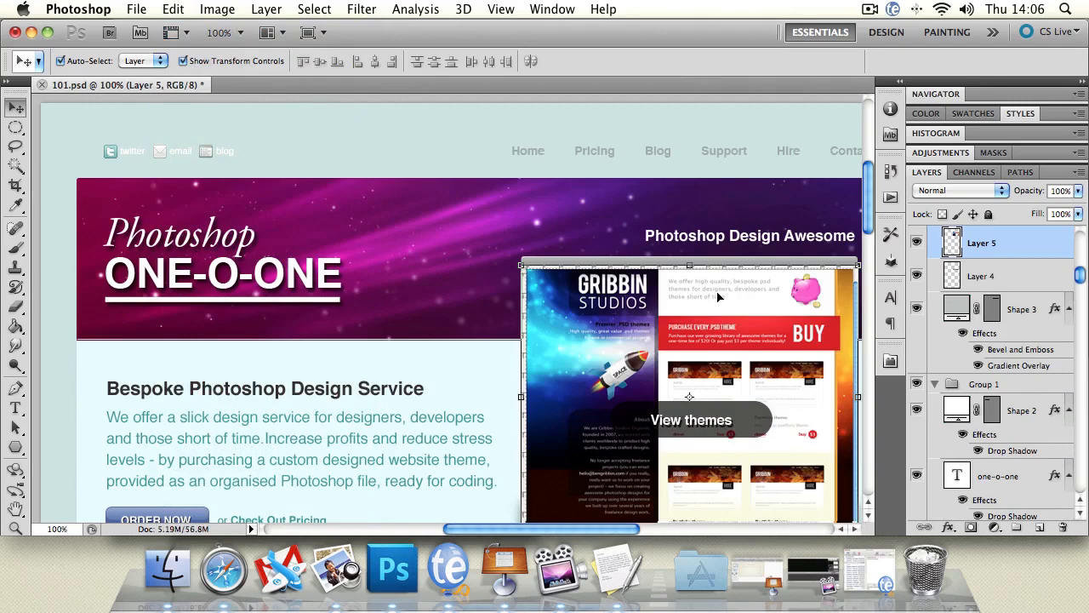
pyautogui.press('BackSpace')
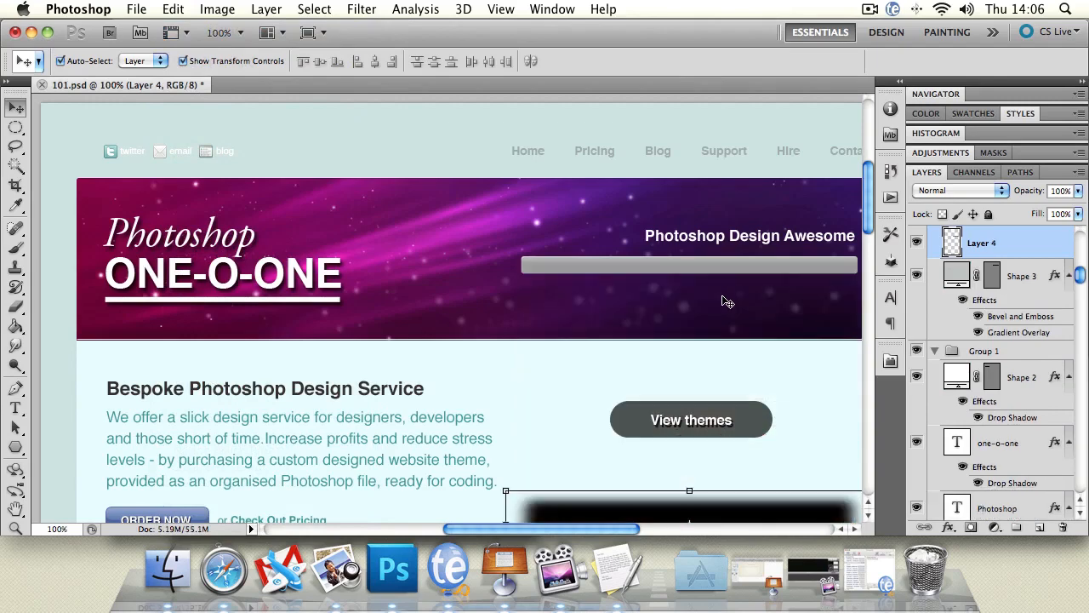
pyautogui.press('super+z')
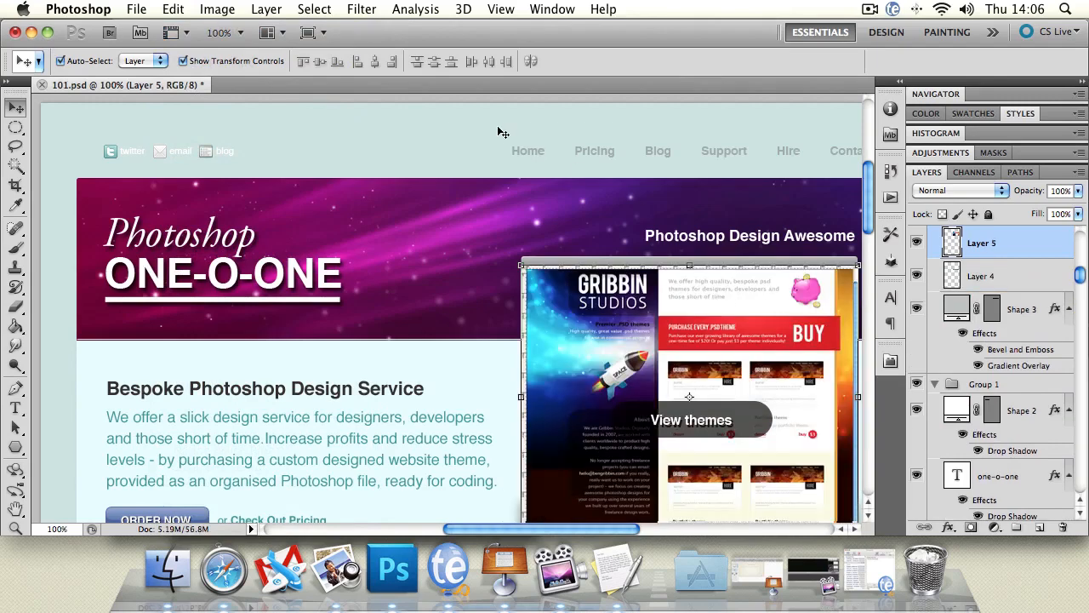
pyautogui.click(492, 137)
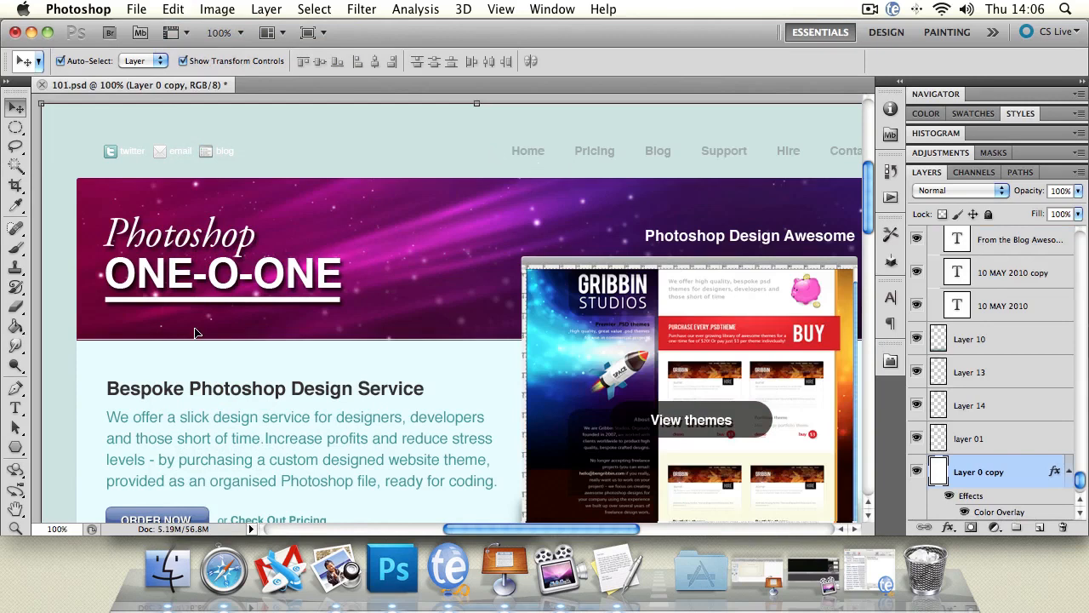
# Step: Add a new empty layer above Layer 10 and delete it, leaving the deletion prompt enabled
pyautogui.click(16, 508)
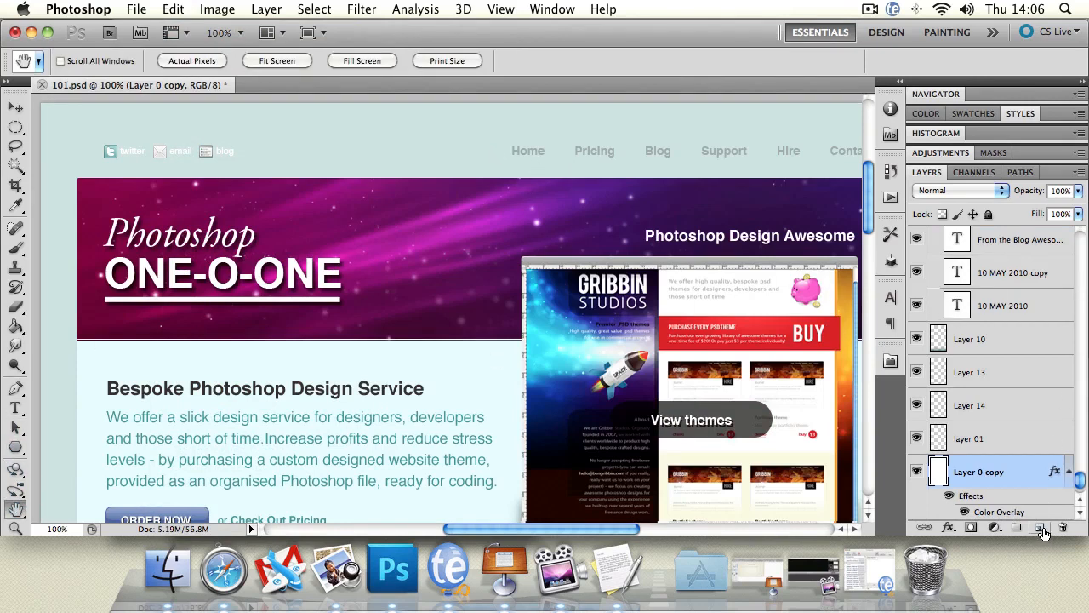
pyautogui.click(1012, 341)
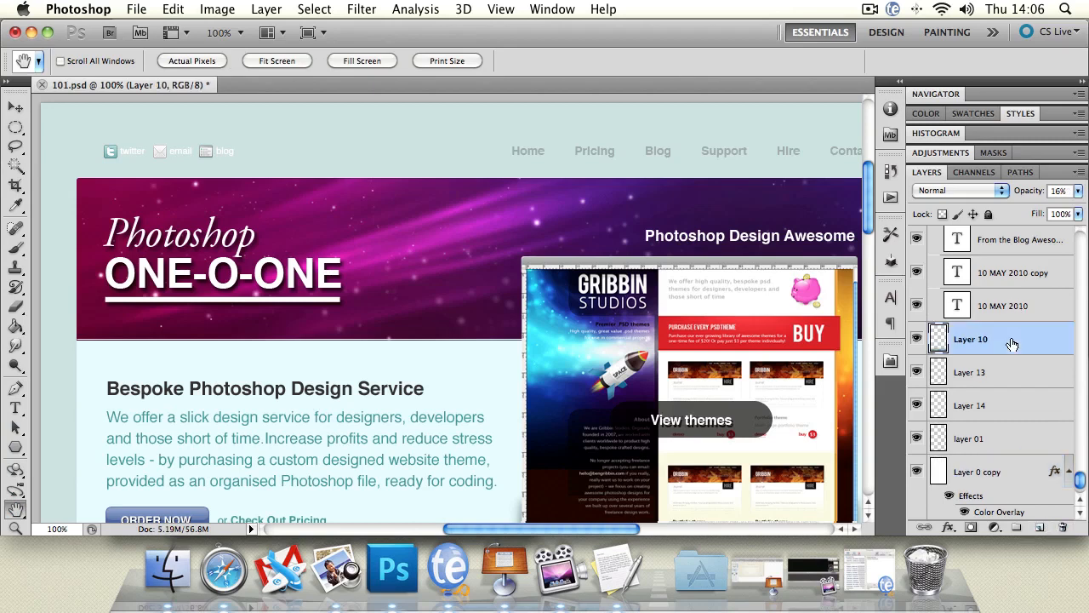
pyautogui.click(1039, 528)
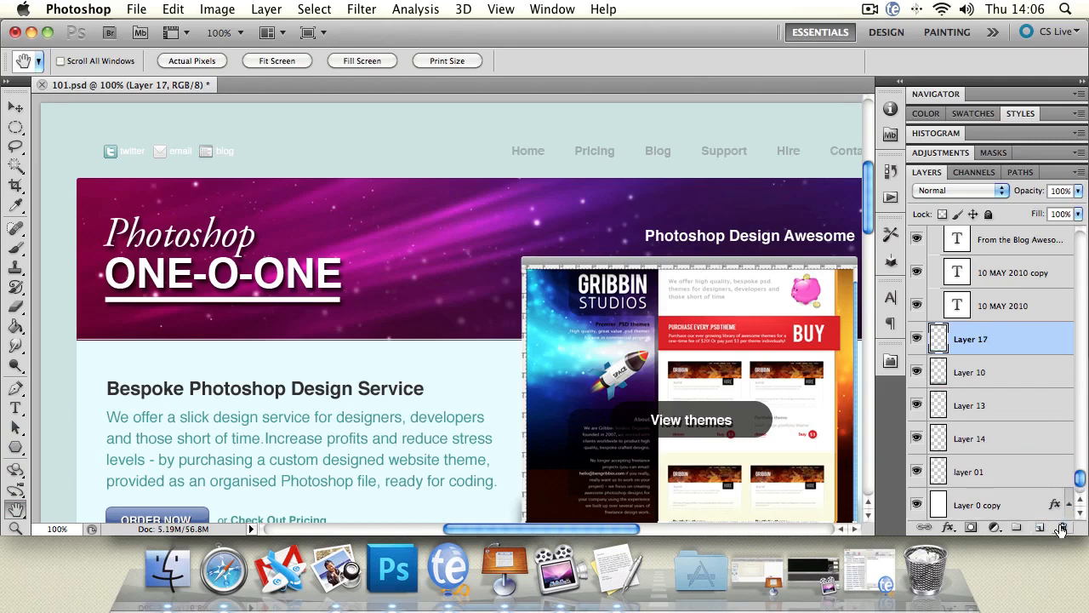
pyautogui.click(1062, 528)
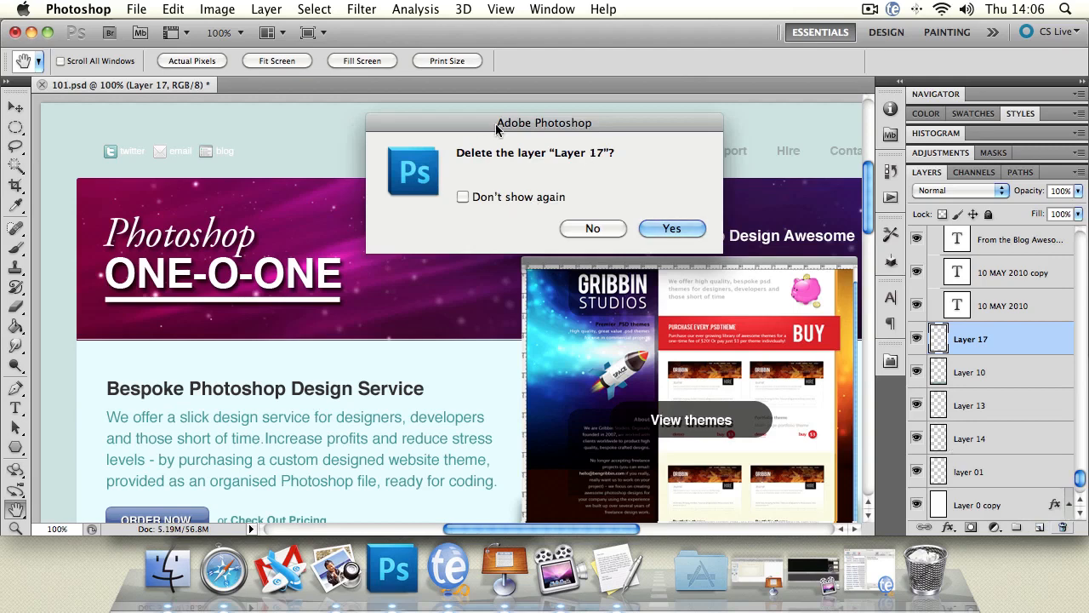
pyautogui.moveTo(494, 128); pyautogui.dragTo(481, 134)
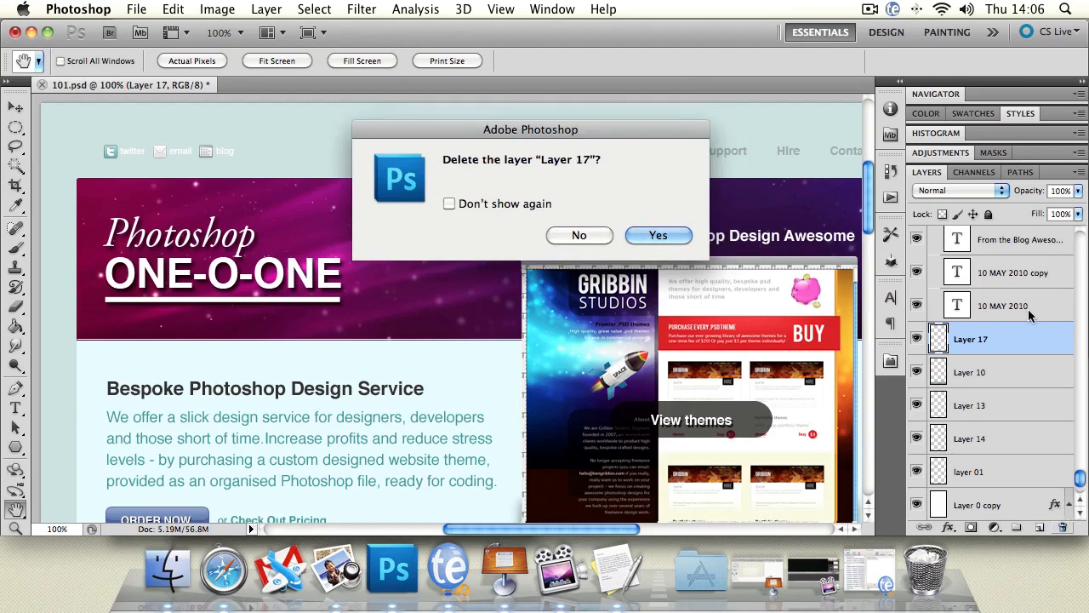
pyautogui.click(448, 203)
pyautogui.click(449, 203)
pyautogui.click(659, 234)
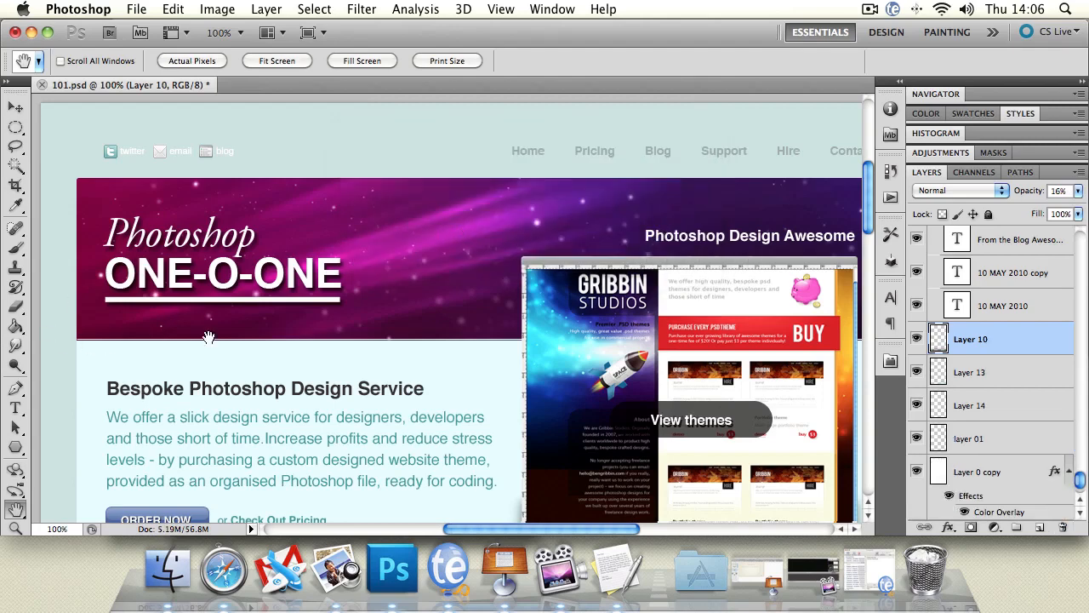
# Step: Move the purple banner layer, Layer 3, to the top of the layer stack above Group 9
pyautogui.moveTo(366, 416); pyautogui.dragTo(332, 362)
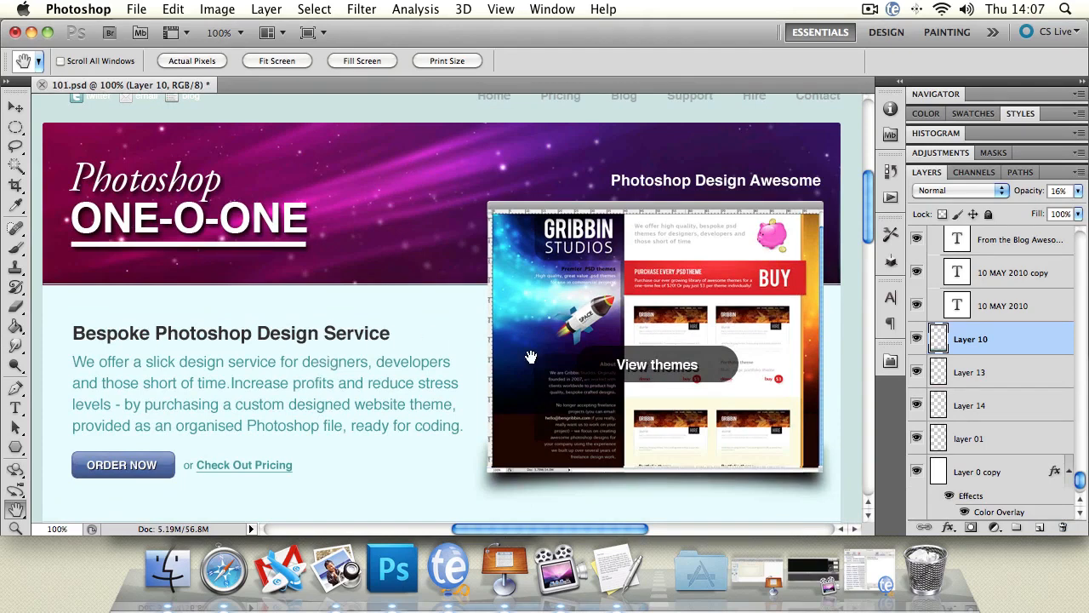
pyautogui.moveTo(1081, 479); pyautogui.dragTo(1083, 235)
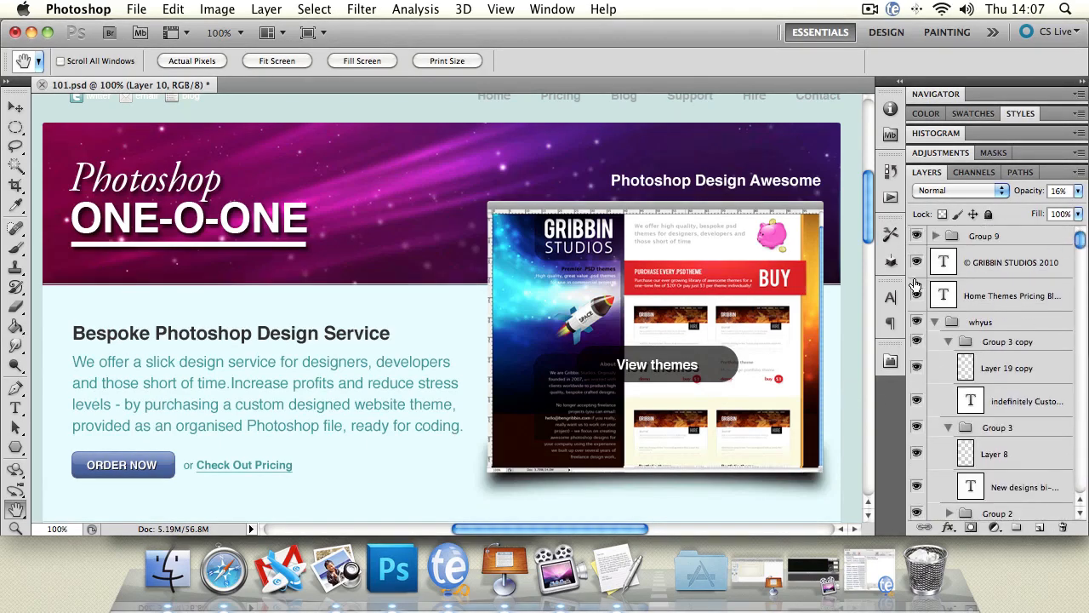
pyautogui.click(21, 107)
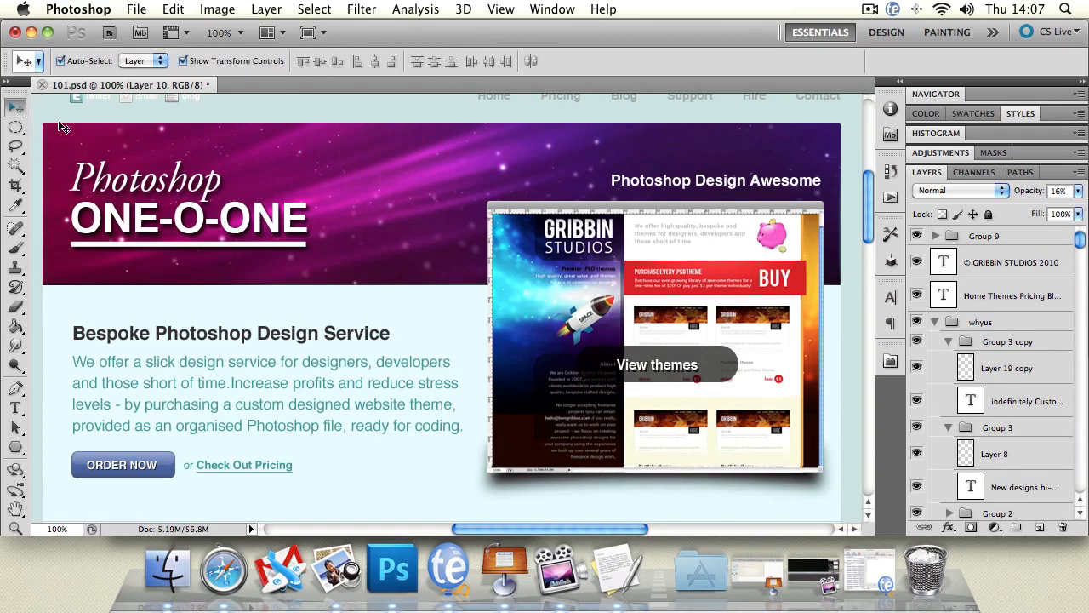
pyautogui.click(412, 167)
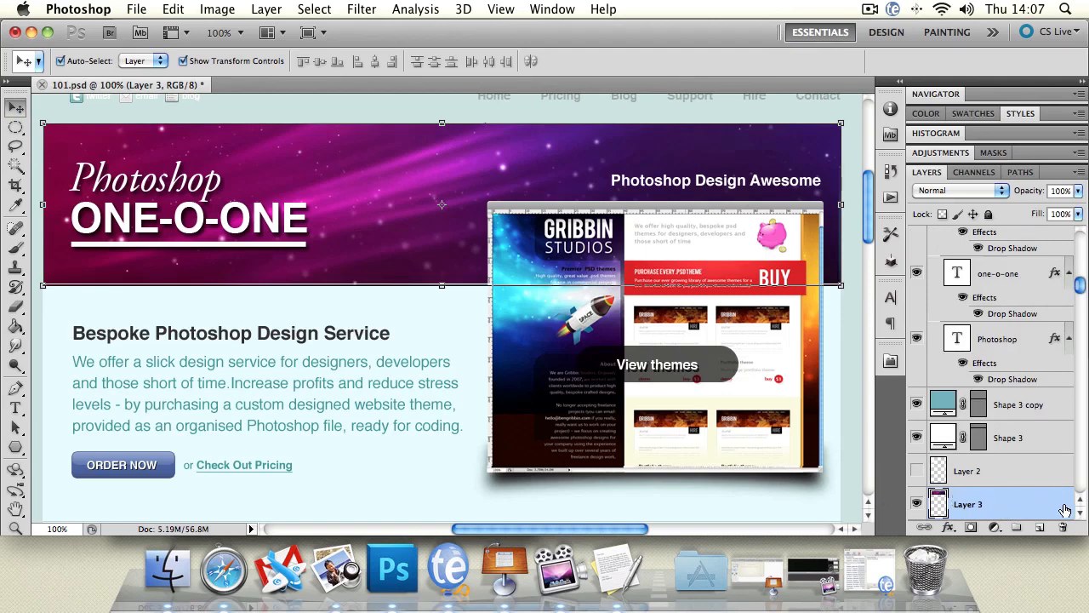
pyautogui.moveTo(1008, 508); pyautogui.dragTo(1009, 506)
pyautogui.moveTo(1019, 503); pyautogui.dragTo(978, 263)
pyautogui.moveTo(978, 349); pyautogui.dragTo(981, 183)
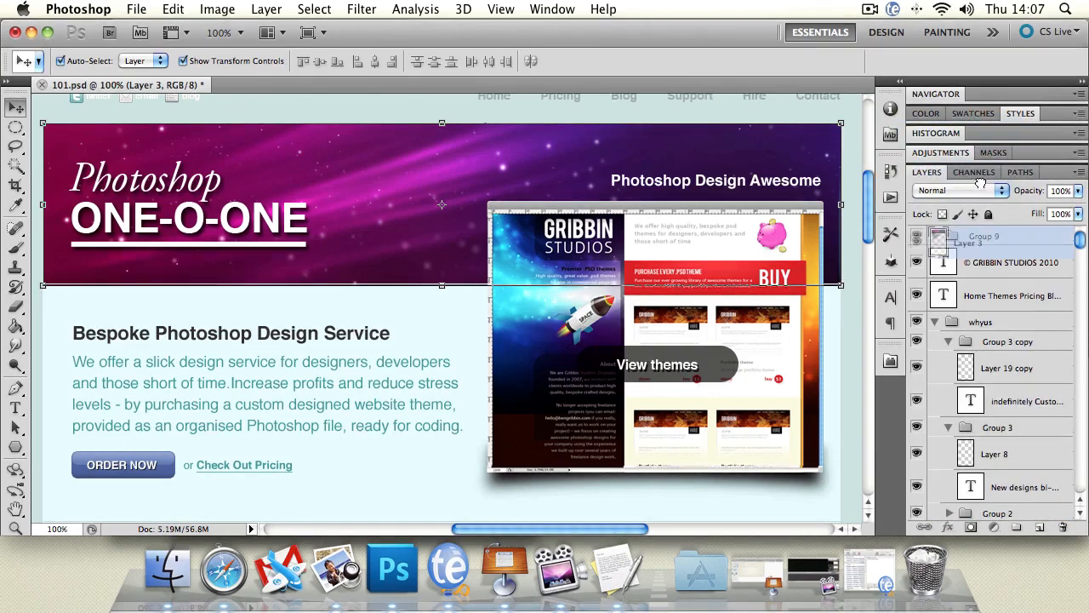
pyautogui.moveTo(988, 224); pyautogui.dragTo(983, 235)
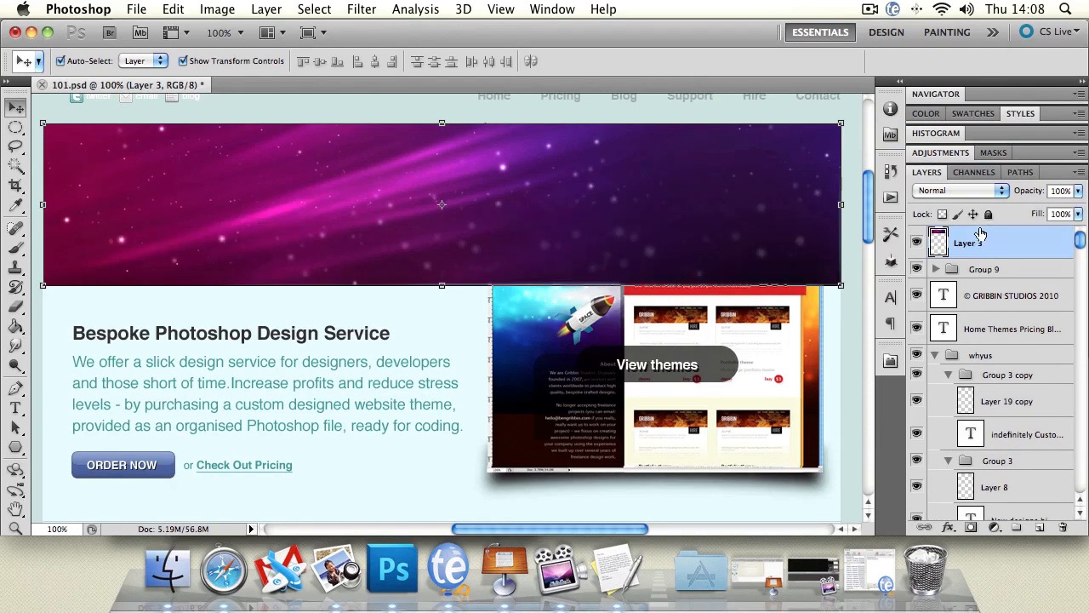
# Step: Move the purple banner layer, Layer 3, back down the layer stack to directly below Layer 20 copy 2
pyautogui.click(306, 106)
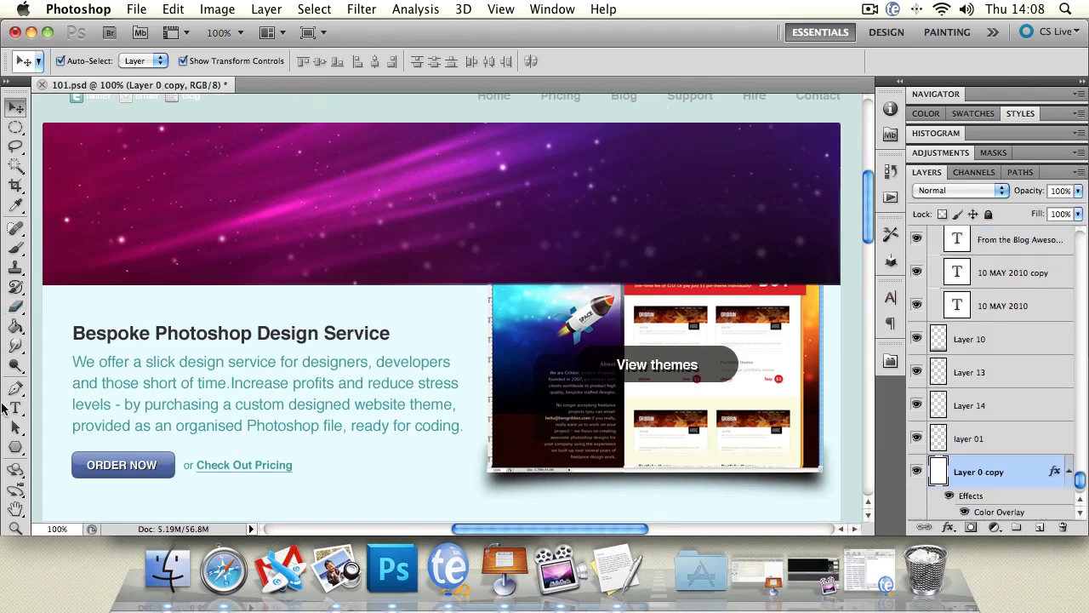
pyautogui.click(15, 528)
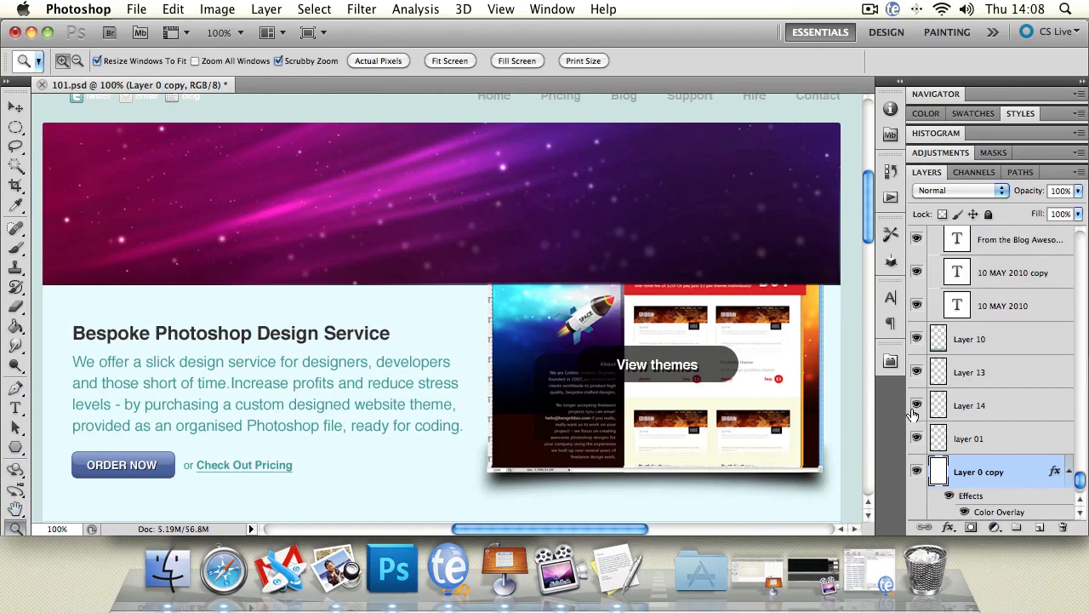
pyautogui.moveTo(1082, 482); pyautogui.dragTo(1074, 241)
pyautogui.scroll(-10, 1032, 248)
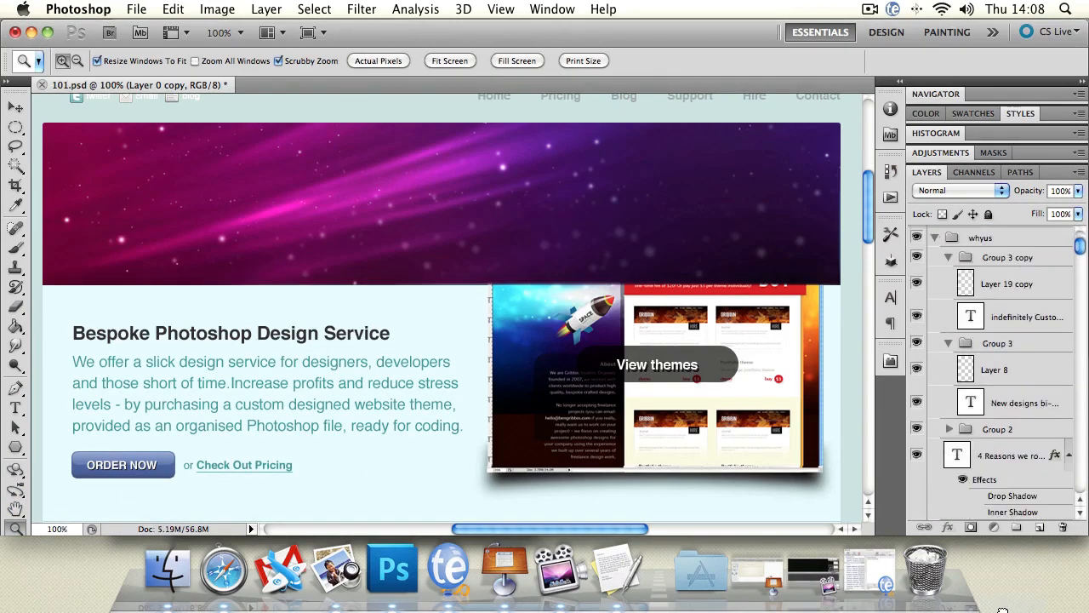
pyautogui.scroll(-10, 996, 374)
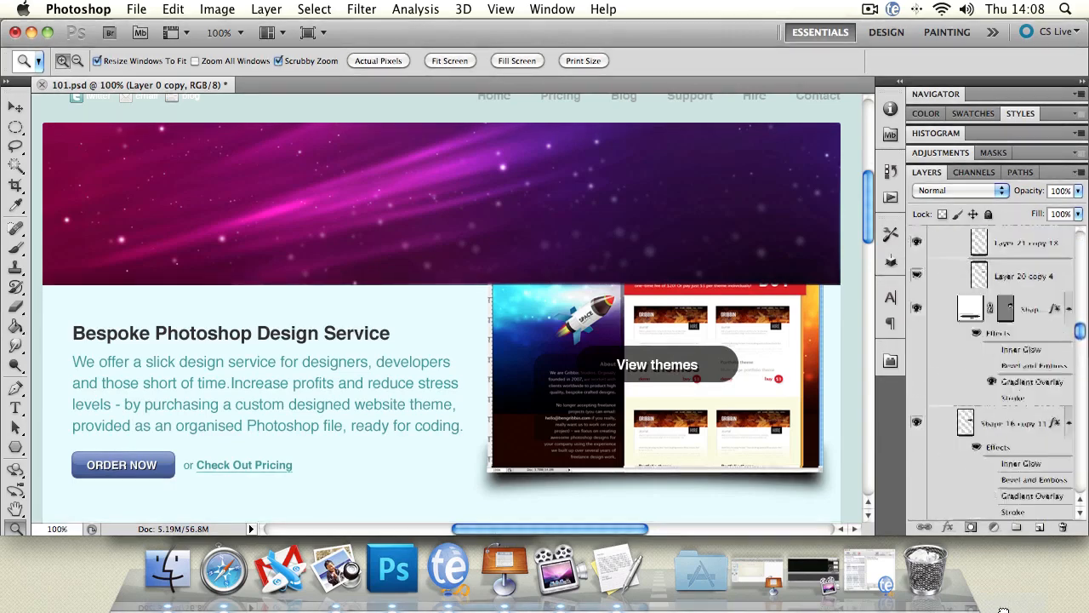
pyautogui.scroll(-15, 991, 375)
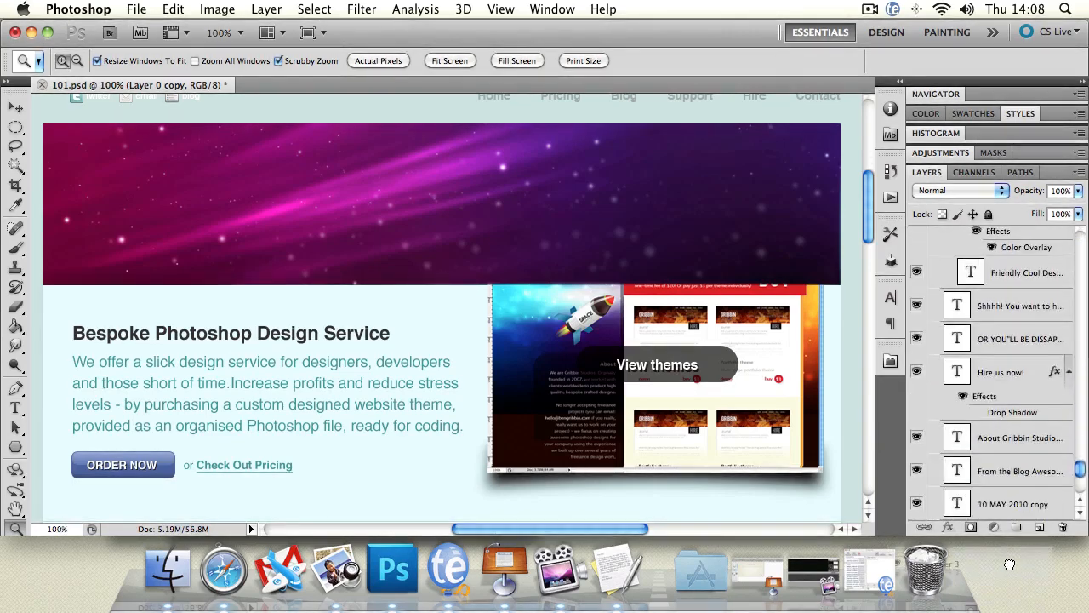
pyautogui.moveTo(990, 374)
pyautogui.mouseDown()
pyautogui.moveTo(991, 386)
pyautogui.moveTo(978, 243)
pyautogui.moveTo(974, 306)
pyautogui.moveTo(973, 237)
pyautogui.moveTo(966, 245)
pyautogui.moveTo(983, 374)
pyautogui.moveTo(980, 201)
pyautogui.moveTo(994, 391)
pyautogui.mouseUp()
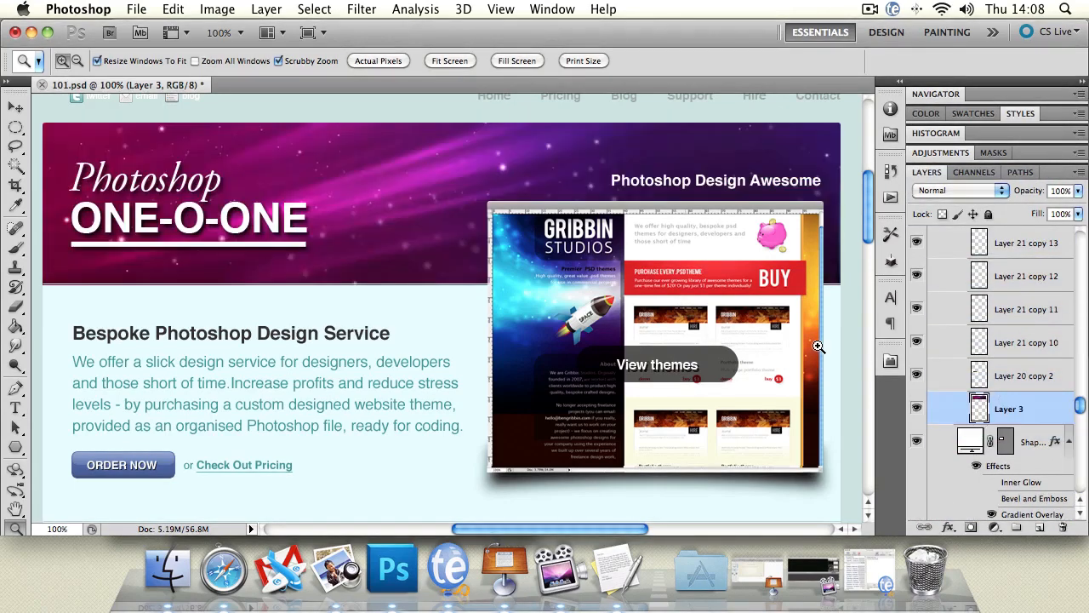
# Step: Select Group 9 at the start of the layer stack and enclose it in a new layer group
pyautogui.moveTo(1079, 407); pyautogui.dragTo(1079, 212)
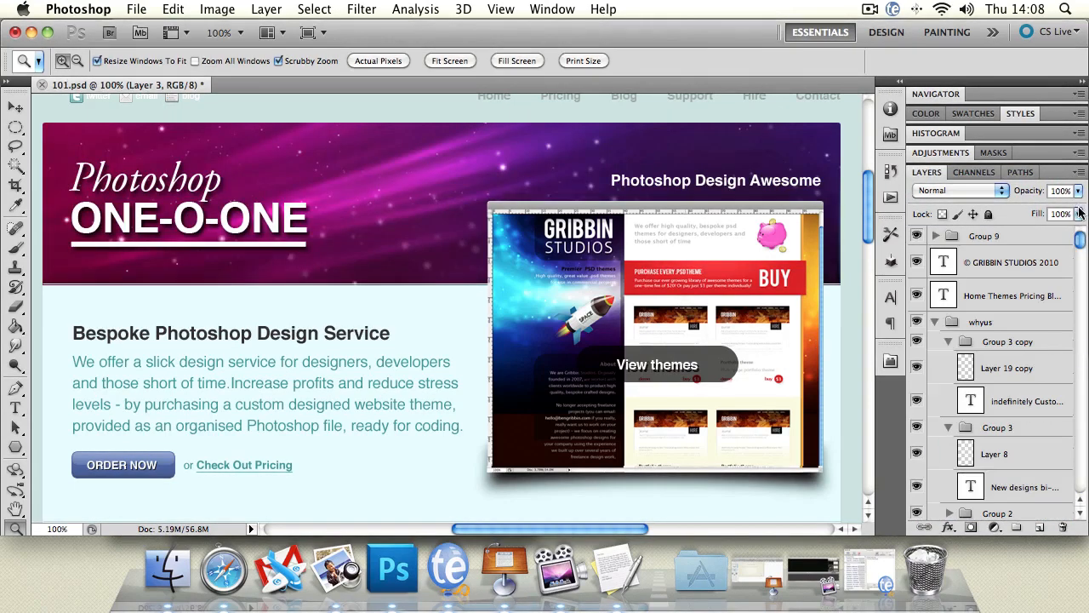
pyautogui.click(1022, 243)
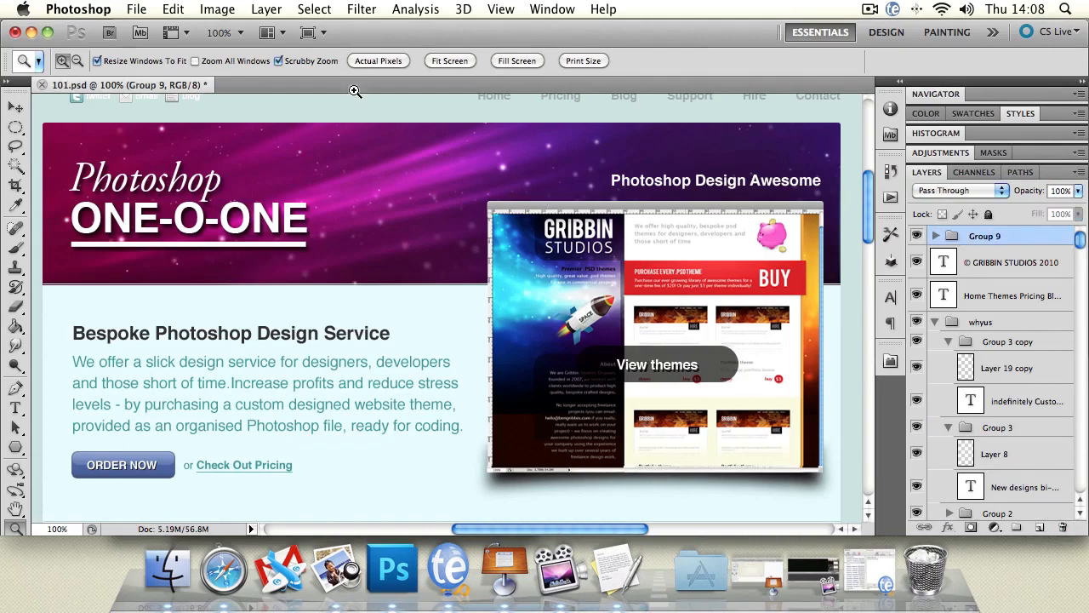
pyautogui.click(249, 9)
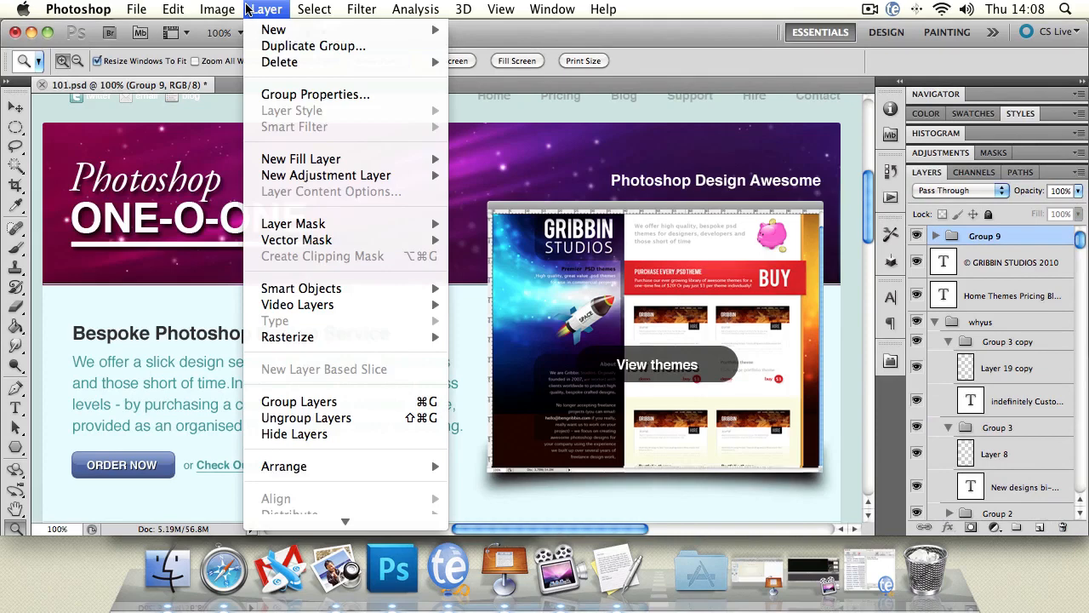
pyautogui.moveTo(272, 29)
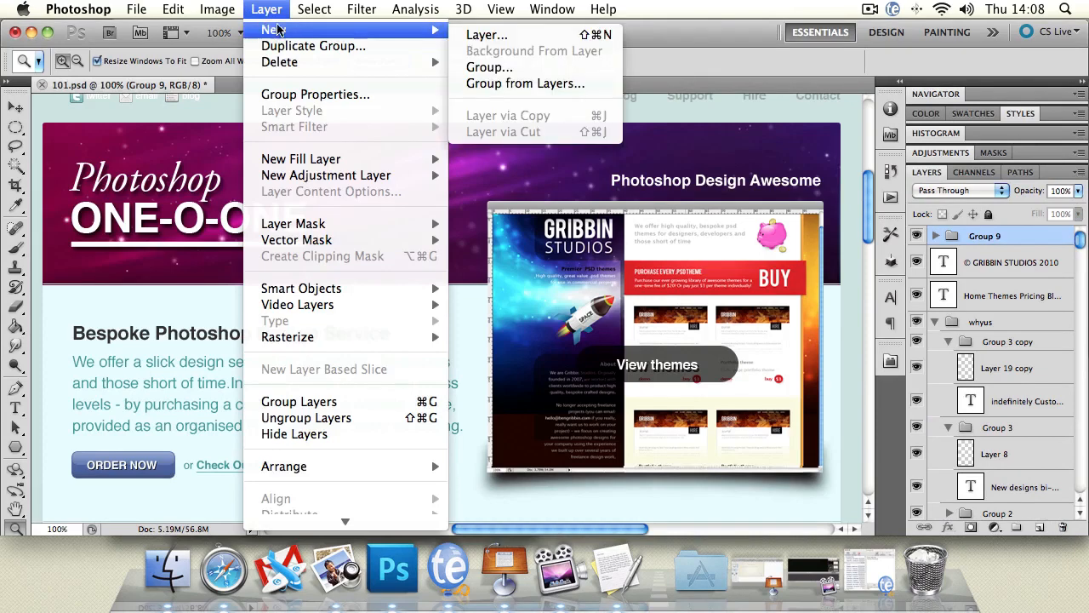
pyautogui.click(542, 68)
pyautogui.click(693, 258)
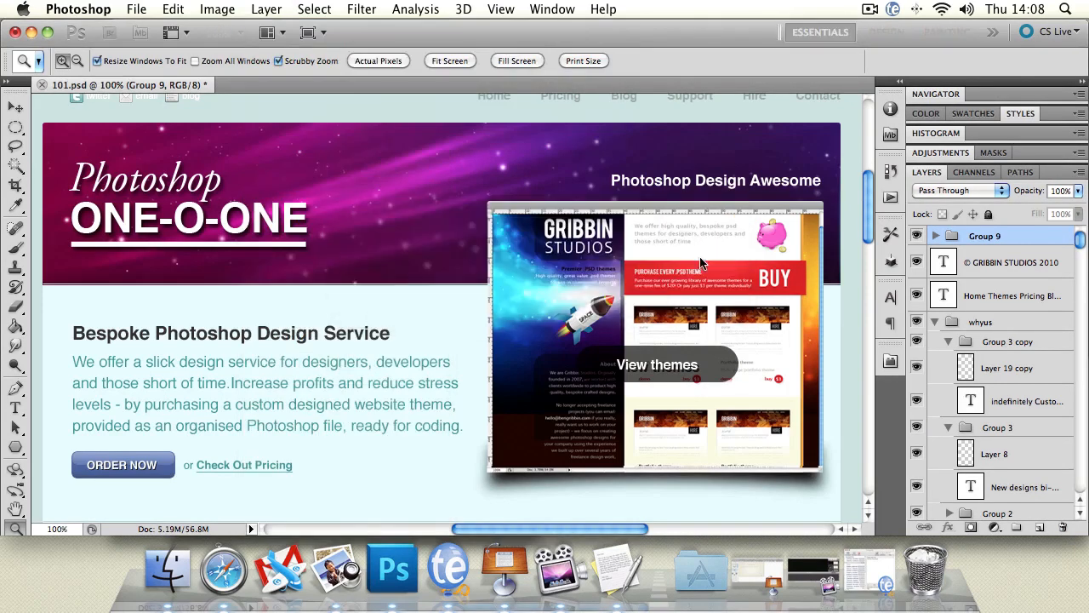
pyautogui.press('super+g')
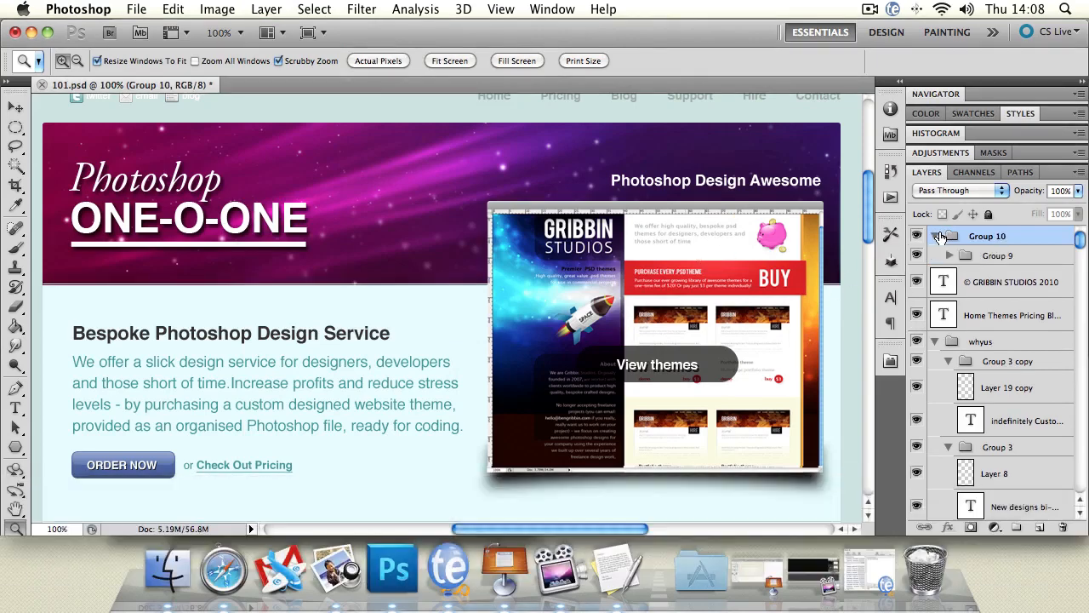
# Step: Collapse and expand the new Group 10, and delete Group 9 from inside it
pyautogui.click(936, 236)
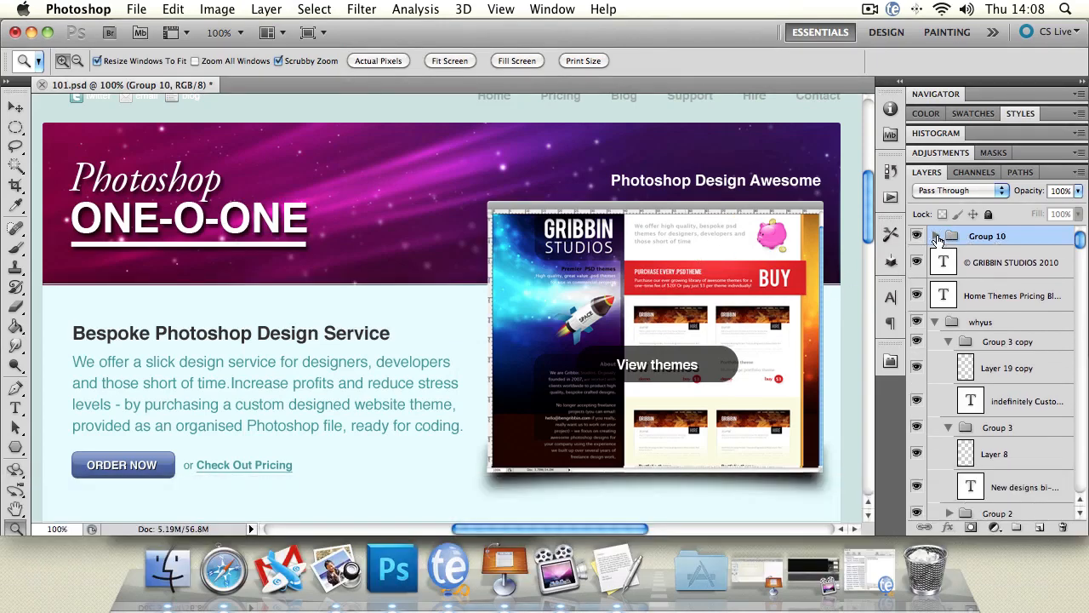
pyautogui.click(936, 237)
pyautogui.moveTo(1010, 259); pyautogui.dragTo(1064, 527)
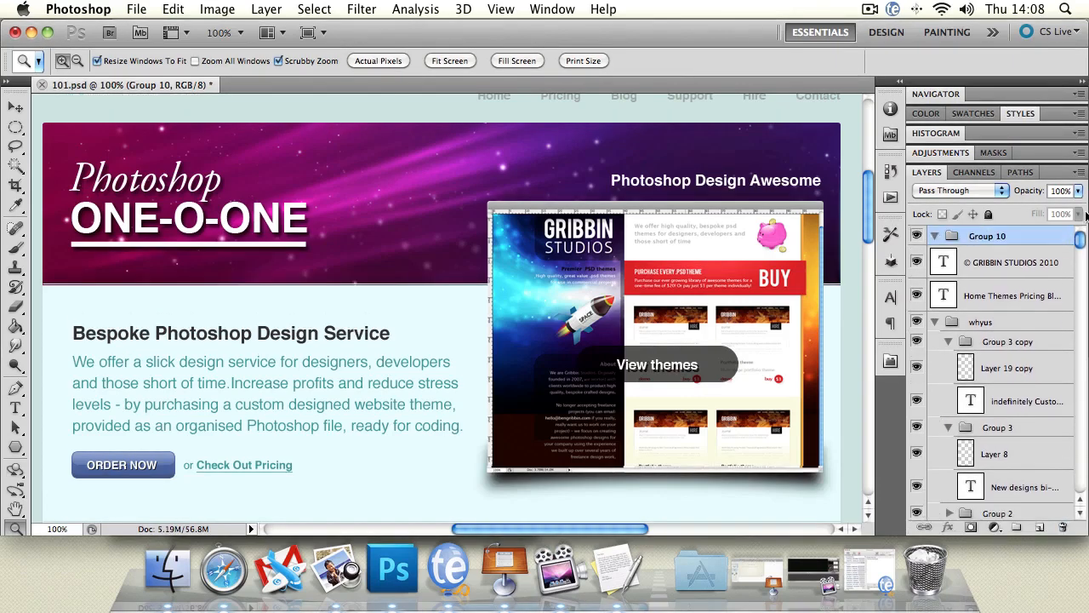
# Step: Rename the empty Group 10 as Rectangle
pyautogui.doubleClick(989, 237)
pyautogui.click(1005, 237)
pyautogui.press('BackSpace')
pyautogui.press('BackSpace')
pyautogui.press('BackSpace')
pyautogui.press('shift')
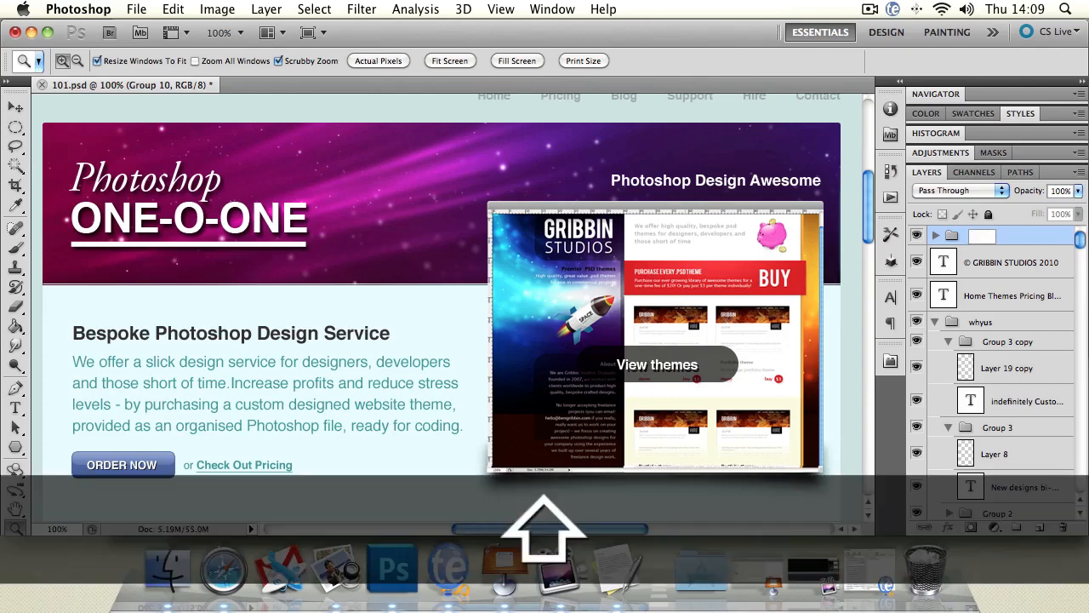
pyautogui.write('Recta')
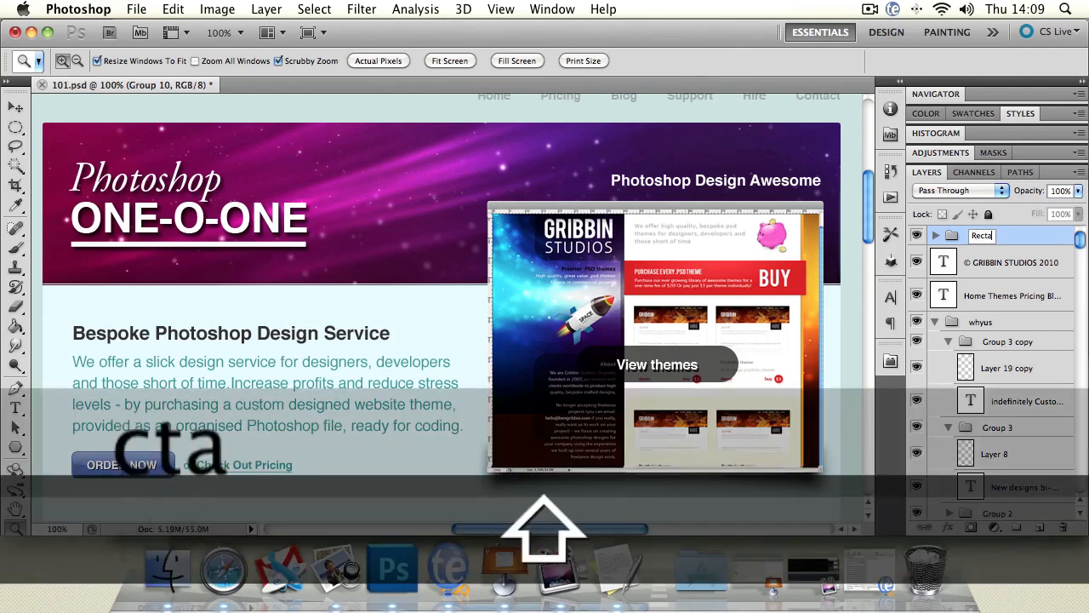
pyautogui.write('ngle')
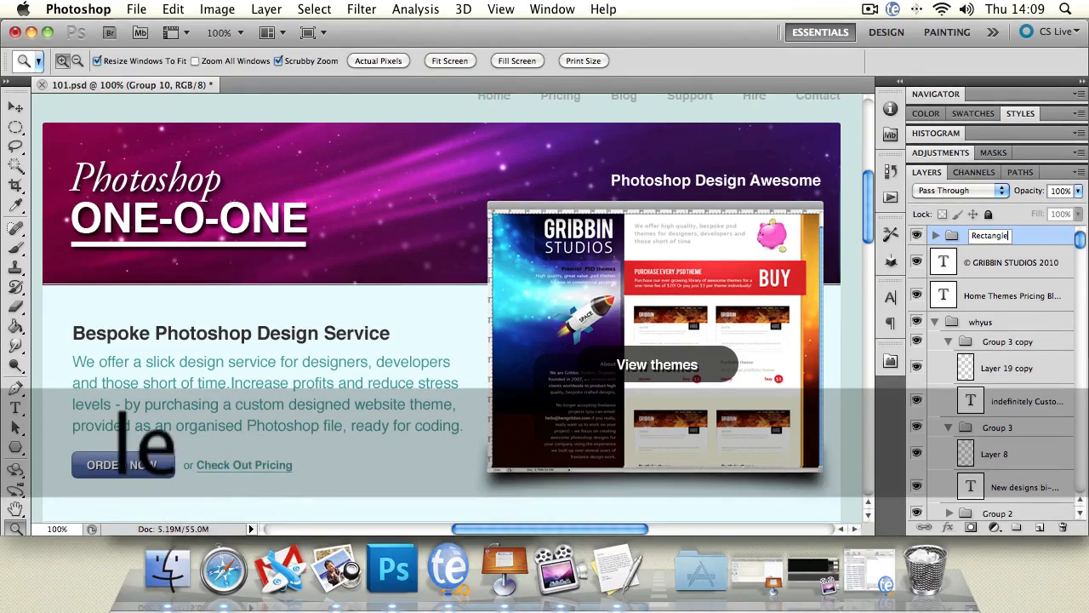
pyautogui.press('Return')
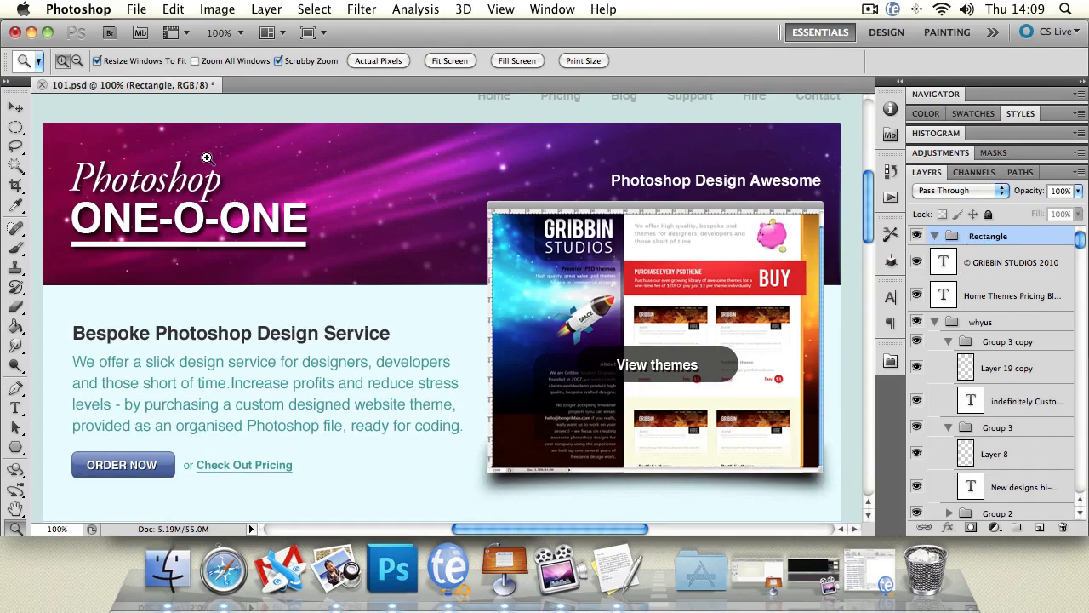
# Step: Select the navigation text layer, Home Pricing Blog Support Hire Contact, with the Move tool and move it into the Rectangle group
pyautogui.click(15, 106)
pyautogui.click(626, 99)
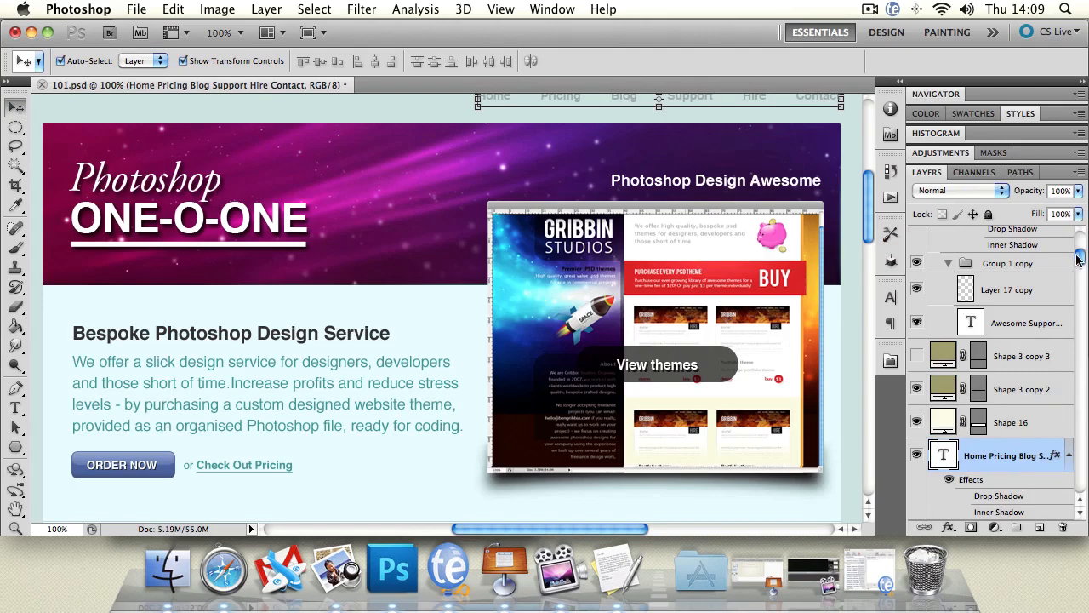
pyautogui.moveTo(1077, 260)
pyautogui.mouseDown()
pyautogui.moveTo(1079, 270)
pyautogui.moveTo(1078, 240)
pyautogui.moveTo(1081, 265)
pyautogui.mouseUp()
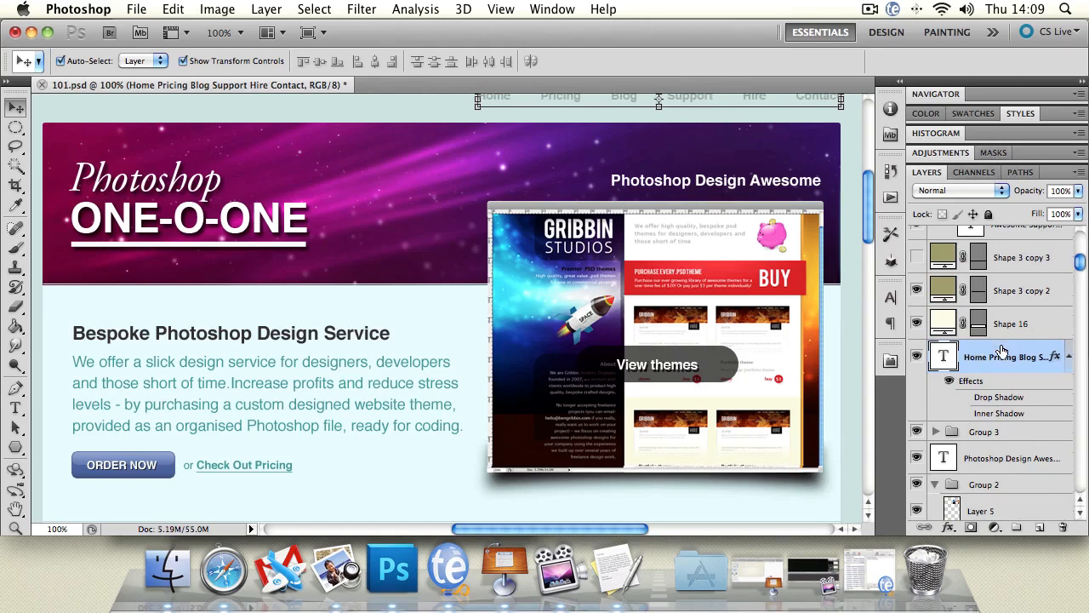
pyautogui.moveTo(1003, 352); pyautogui.dragTo(950, 240)
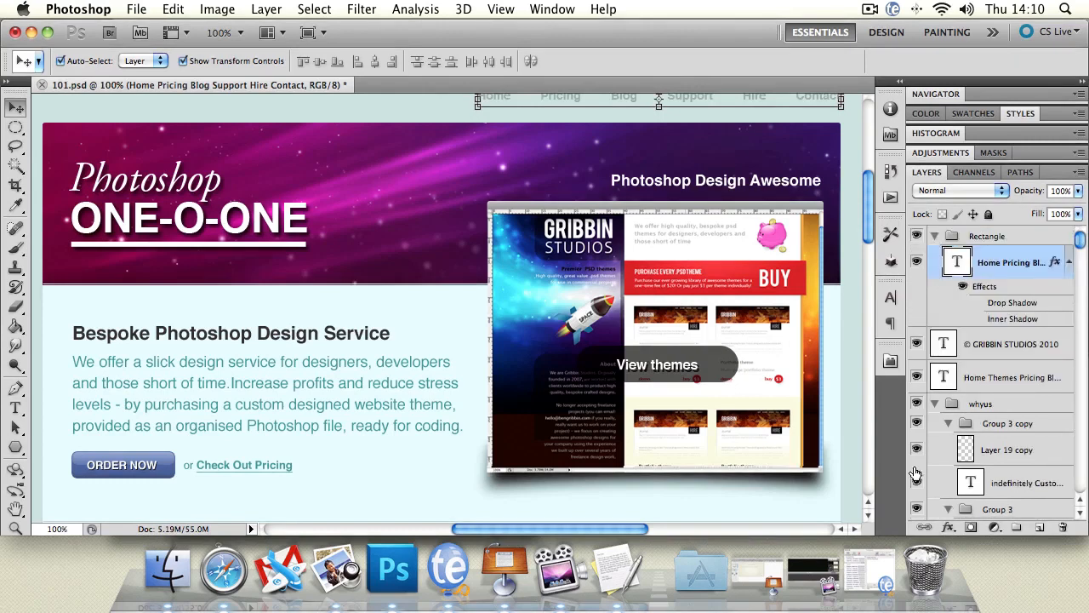
# Step: Collapse the Rectangle group, hide and show it twice to check its contents, and expand it again
pyautogui.click(934, 236)
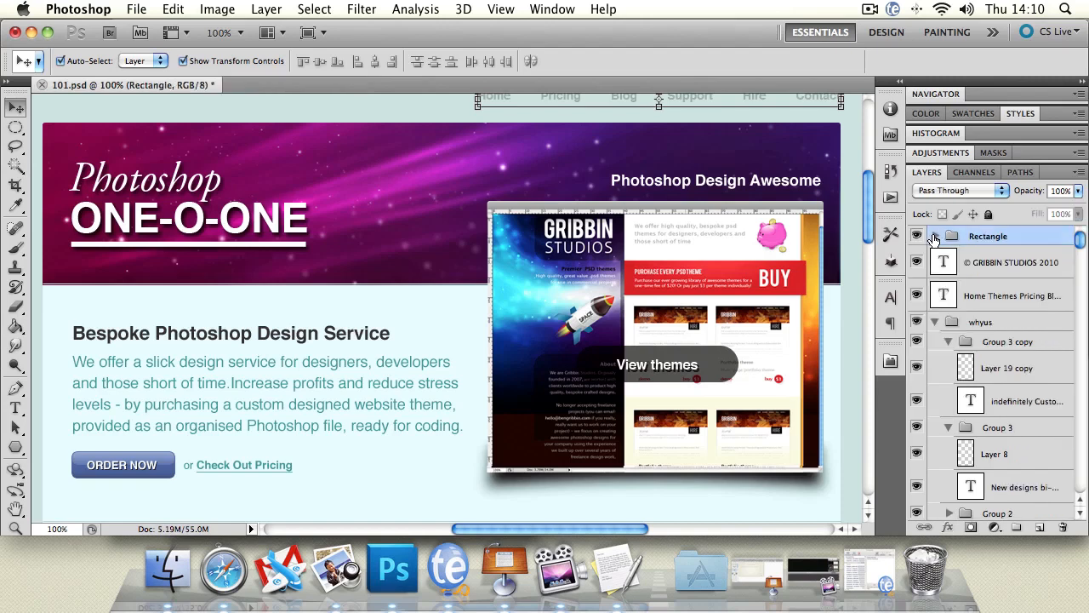
pyautogui.click(916, 235)
pyautogui.click(917, 235)
pyautogui.click(916, 235)
pyautogui.click(917, 235)
pyautogui.click(935, 235)
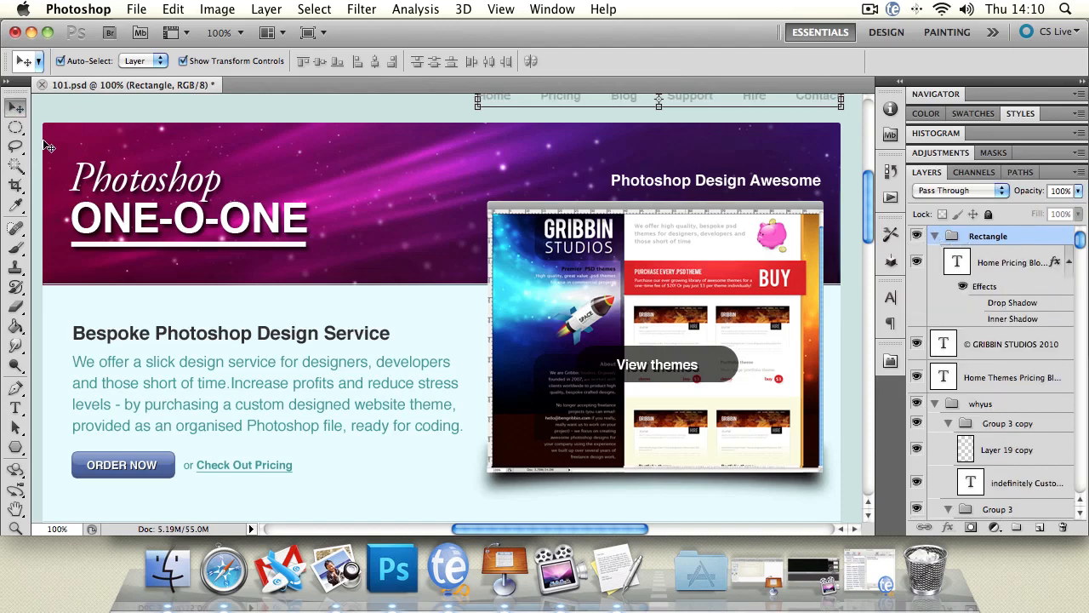
# Step: Move the Bespoke Photoshop Design Service text layer and the Photoshop Design Awesome text layer into the Rectangle group
pyautogui.click(230, 346)
pyautogui.moveTo(1025, 511); pyautogui.dragTo(1012, 245)
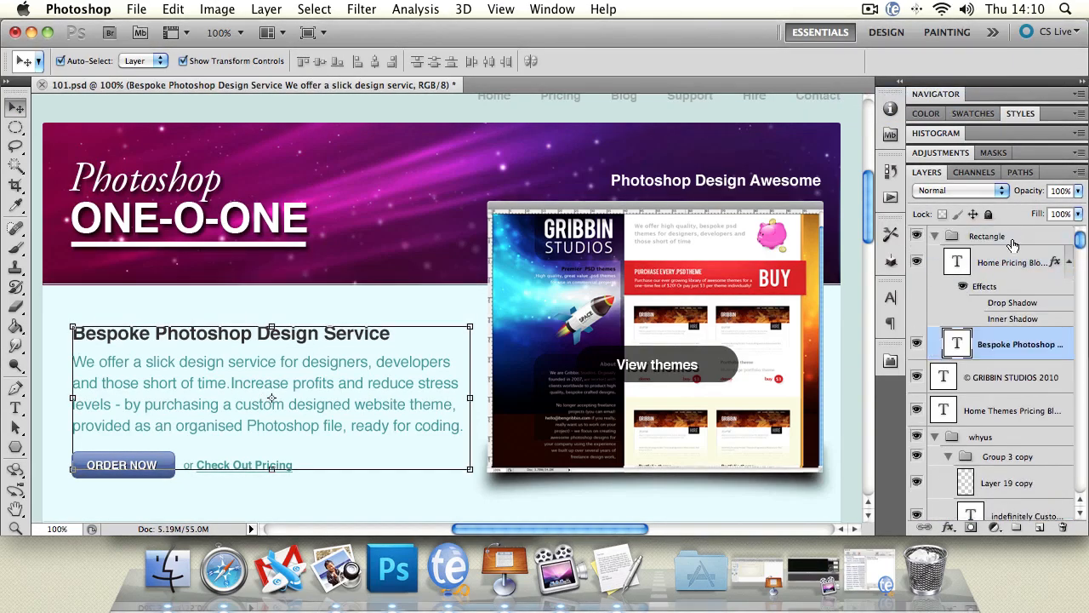
pyautogui.click(703, 187)
pyautogui.moveTo(1015, 492); pyautogui.dragTo(1009, 361)
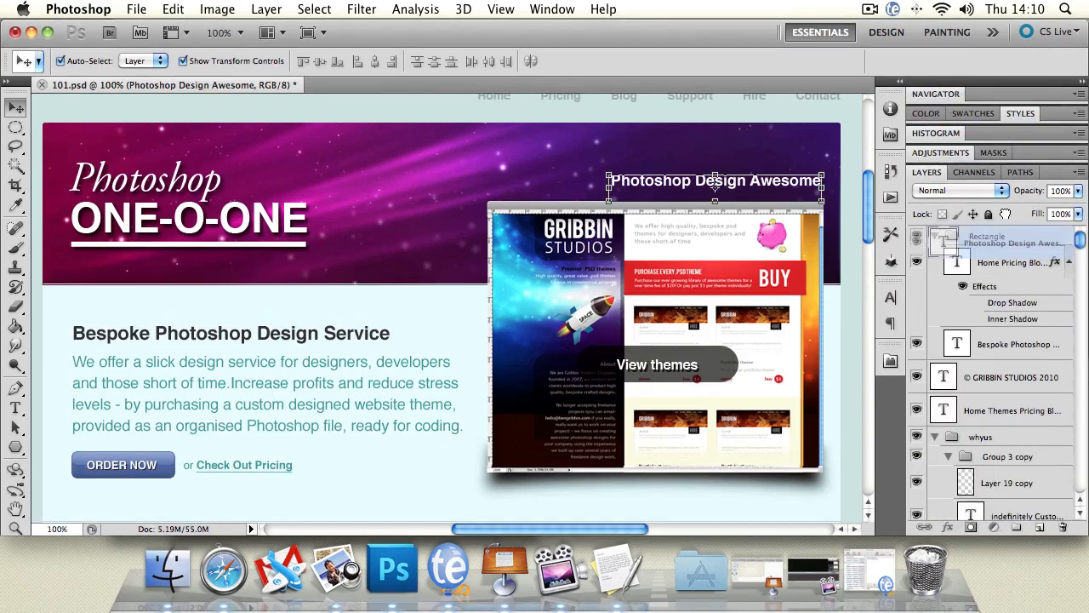
# Step: Move the theme screenshot's Group 2 into the Rectangle group and place it above the Bespoke Photoshop Design Service text
pyautogui.click(692, 266)
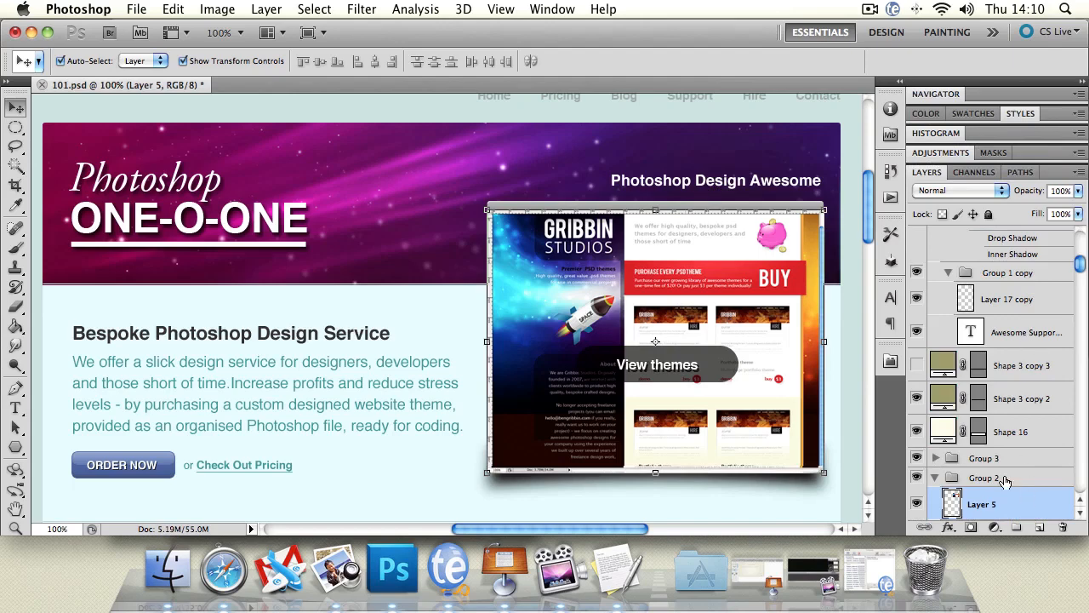
pyautogui.moveTo(1001, 480); pyautogui.dragTo(993, 242)
pyautogui.click(946, 405)
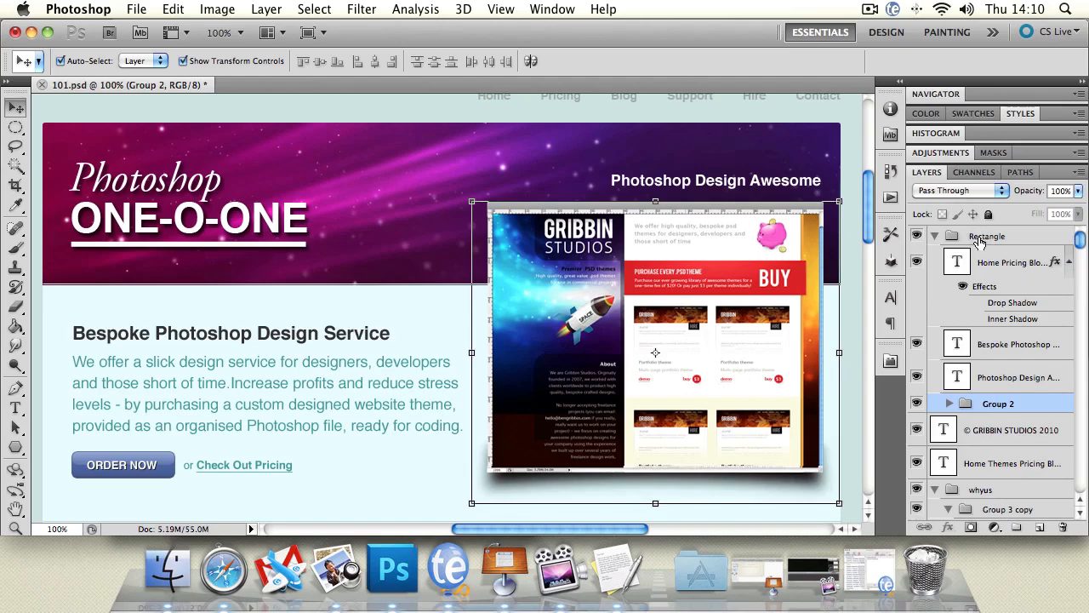
pyautogui.moveTo(992, 409); pyautogui.dragTo(997, 317)
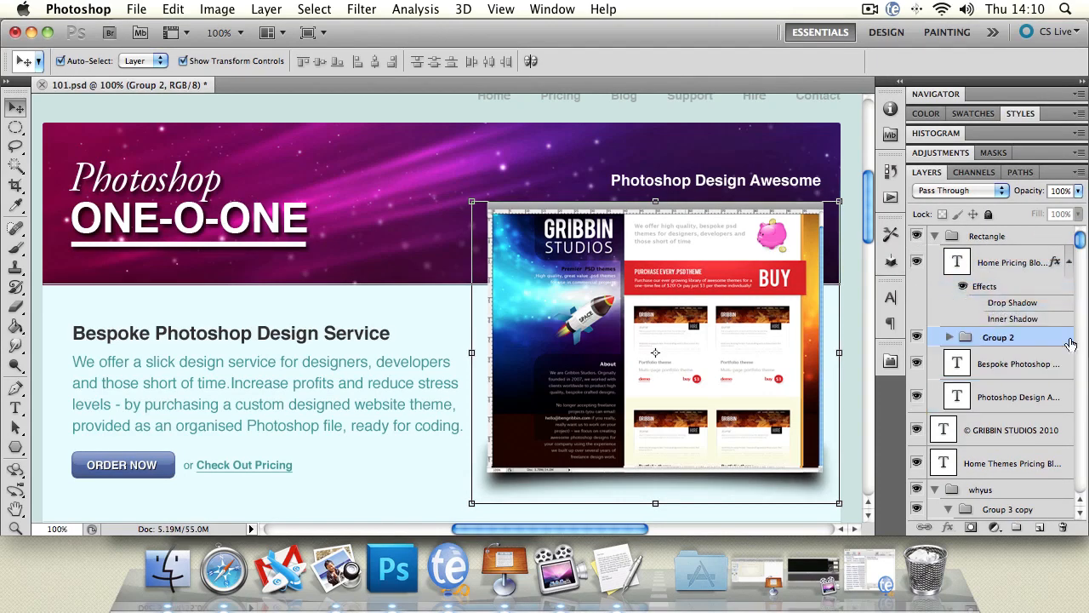
# Step: Collapse the Rectangle group and move Group 1, which holds the one-o-one title, into it
pyautogui.click(936, 236)
pyautogui.click(949, 238)
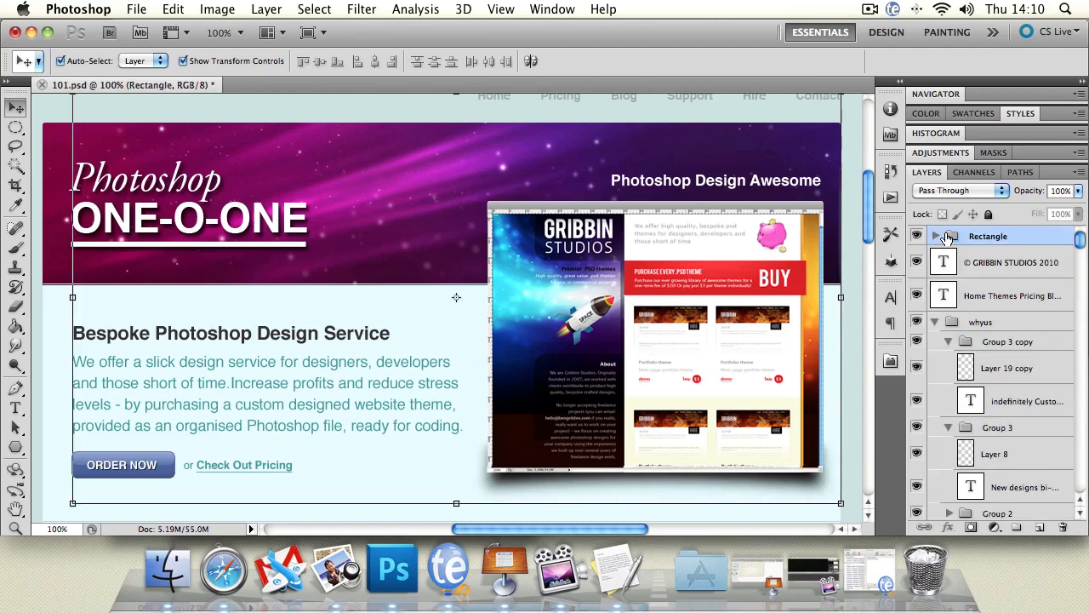
pyautogui.click(234, 217)
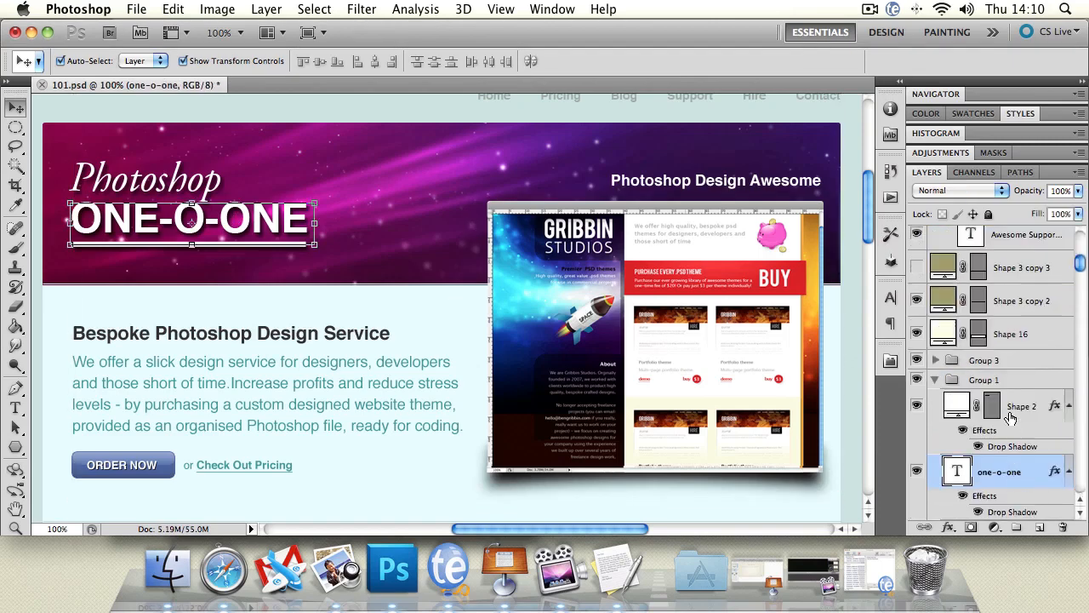
pyautogui.scroll(10, 987, 383)
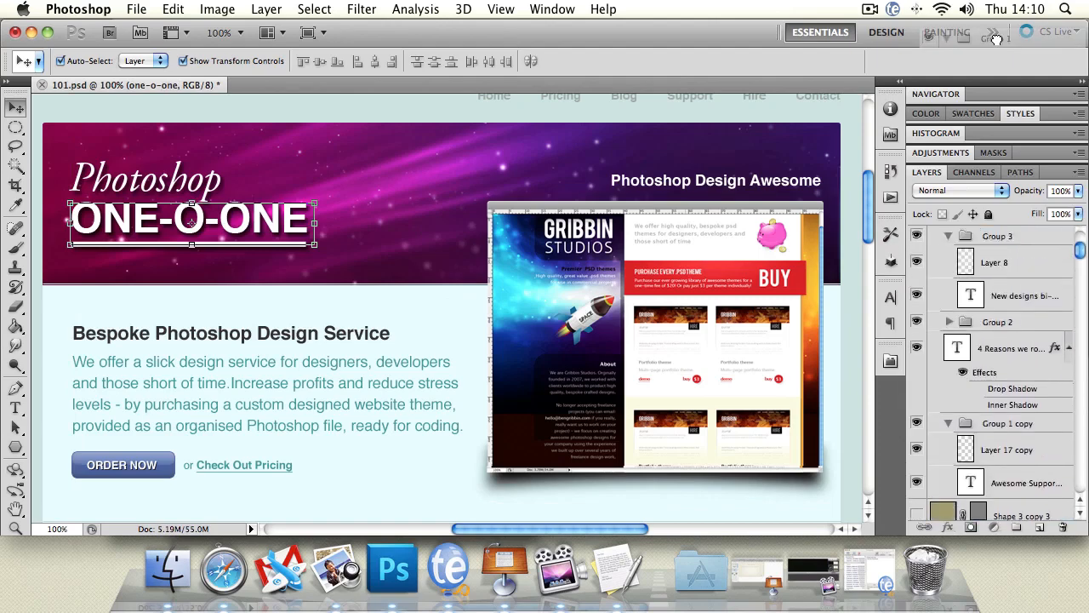
pyautogui.scroll(5, 1012, 235)
pyautogui.click(1013, 235)
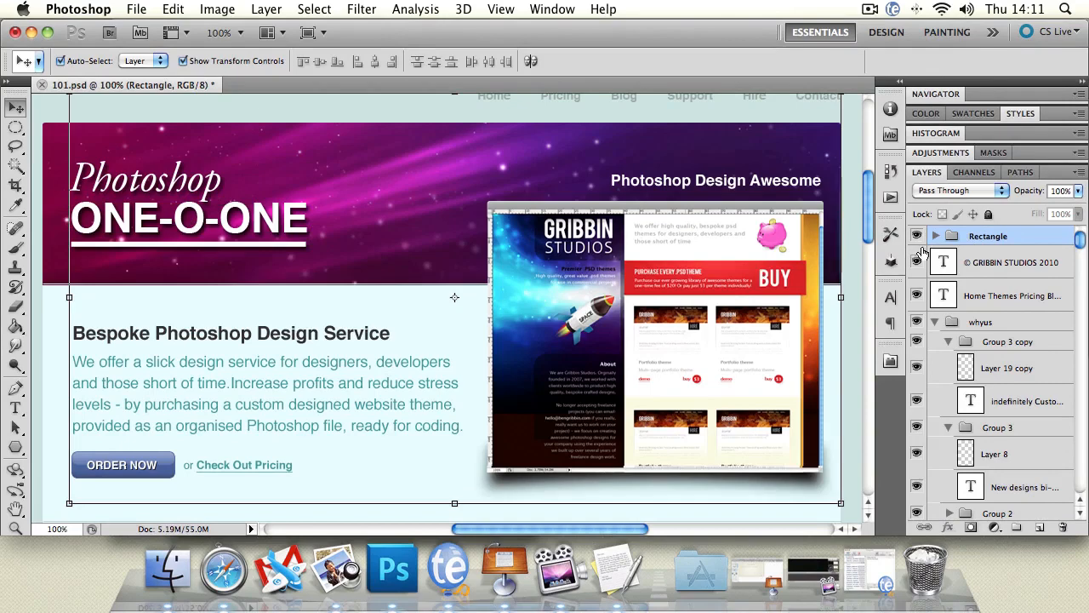
# Step: Hide and show the Rectangle group twice to check its contents, and select the Photoshop title text on the canvas
pyautogui.click(916, 236)
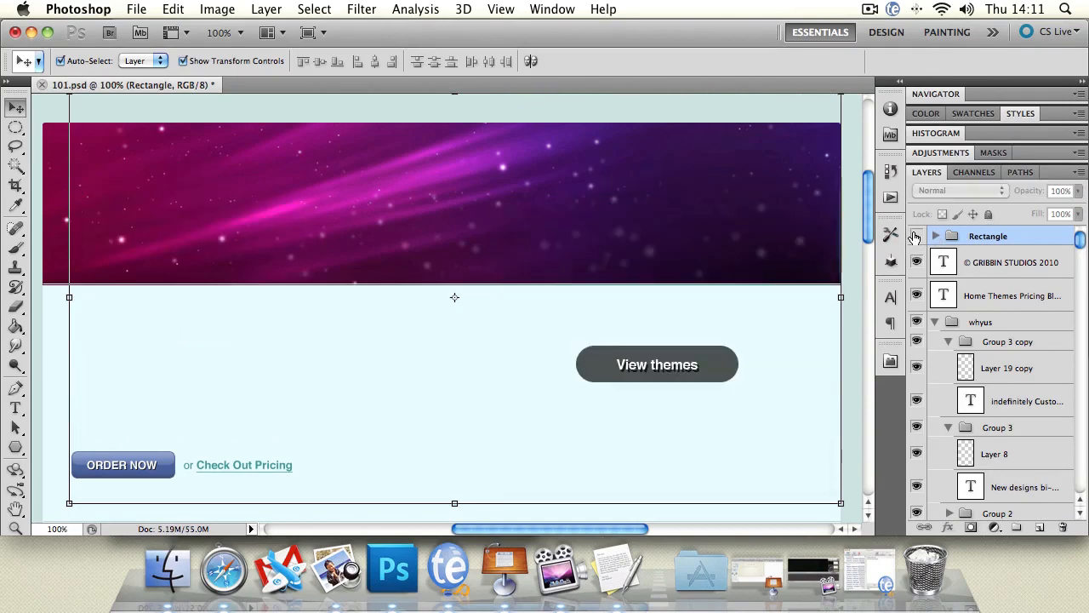
pyautogui.click(916, 236)
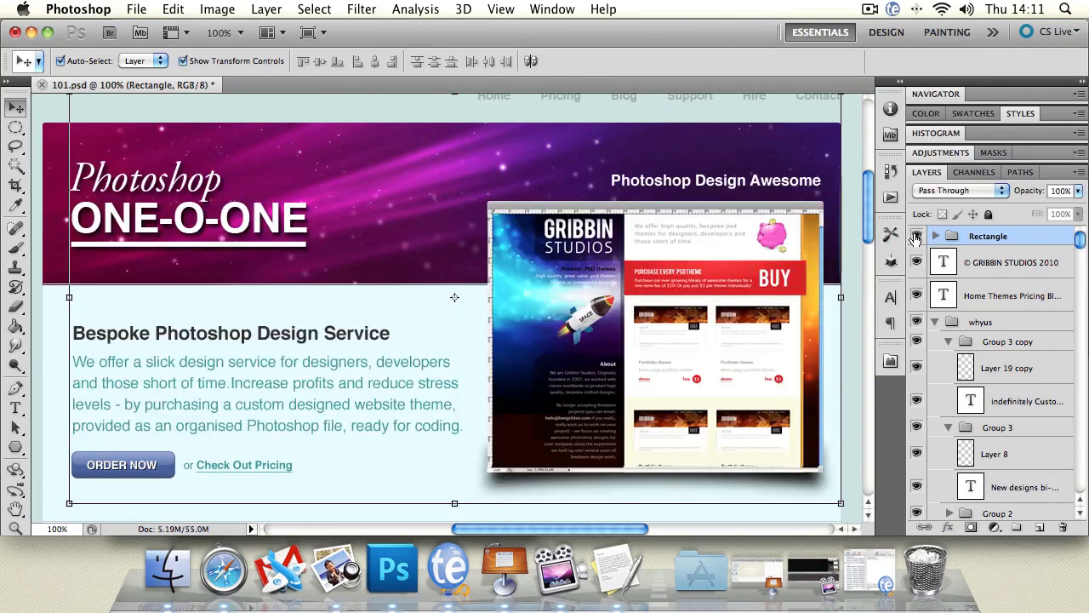
pyautogui.click(916, 236)
pyautogui.click(916, 236)
pyautogui.click(145, 180)
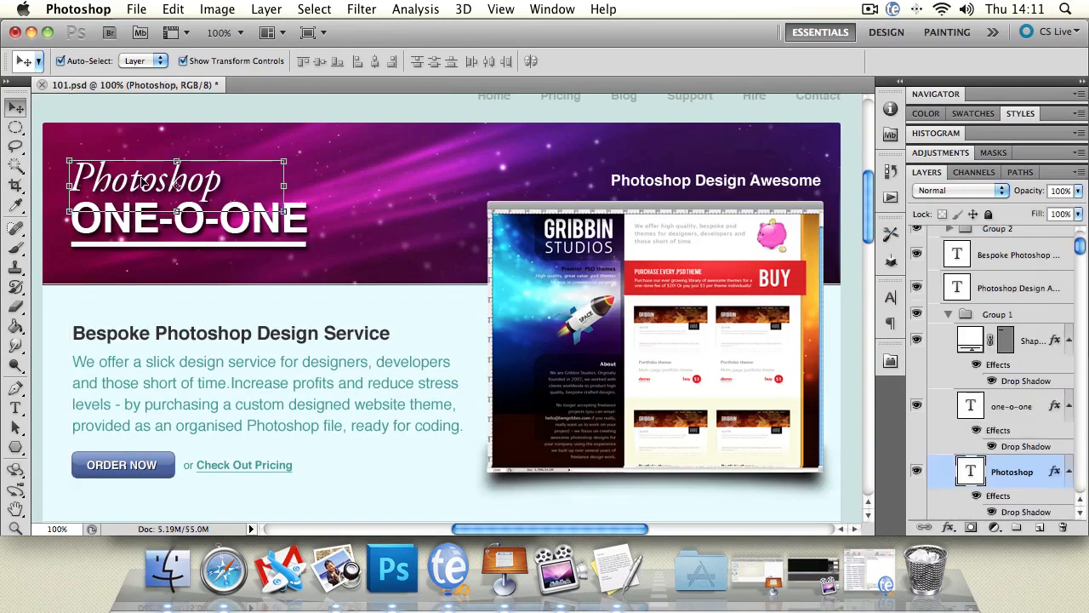
# Step: Set the Move tool's Auto-Select to Group and select the whole Rectangle group from the theme screenshot on the canvas
pyautogui.click(151, 63)
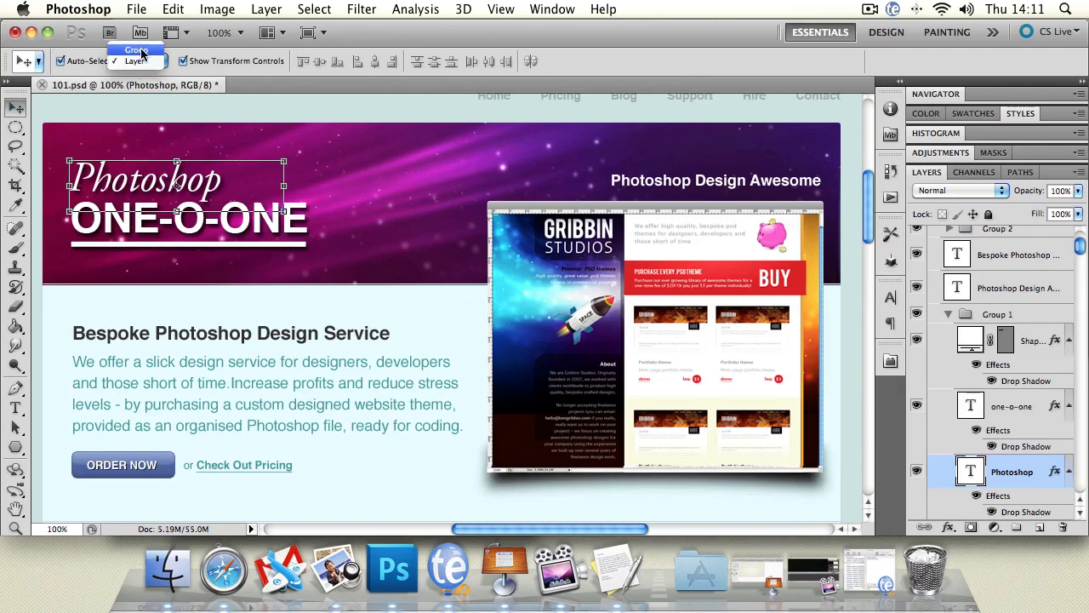
pyautogui.click(138, 50)
pyautogui.moveTo(1086, 246); pyautogui.dragTo(1085, 237)
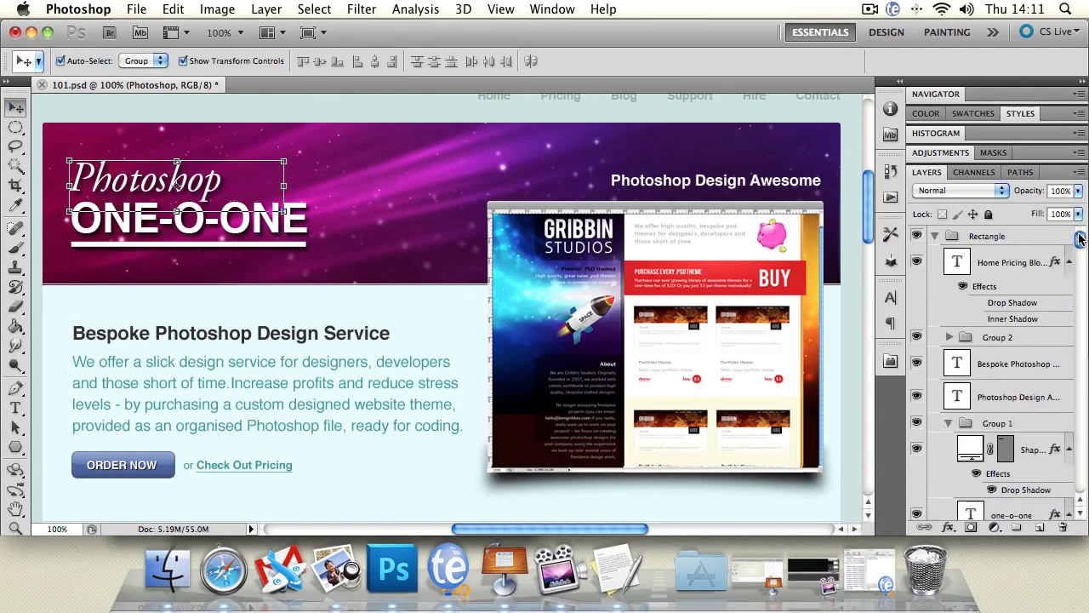
pyautogui.click(485, 221)
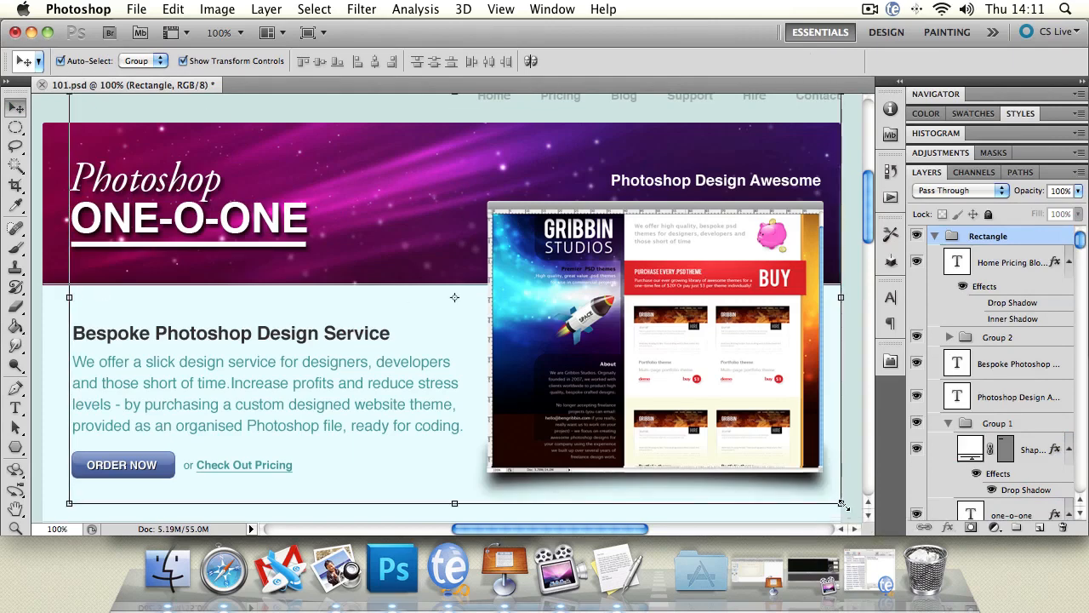
# Step: Scale the whole Rectangle group down from its lower corner with Free Transform and apply it
pyautogui.press('super+t')
pyautogui.moveTo(840, 500); pyautogui.dragTo(554, 335)
pyautogui.press('Return')
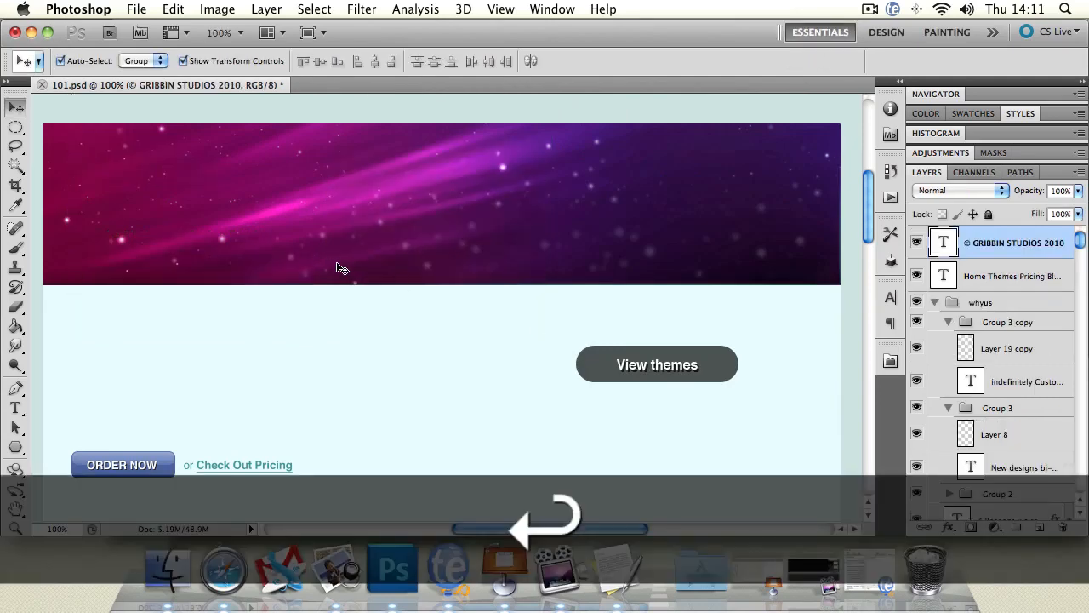
# Step: Undo the last changes to the Rectangle group, stepping back to its original size and position
pyautogui.press('super+z')
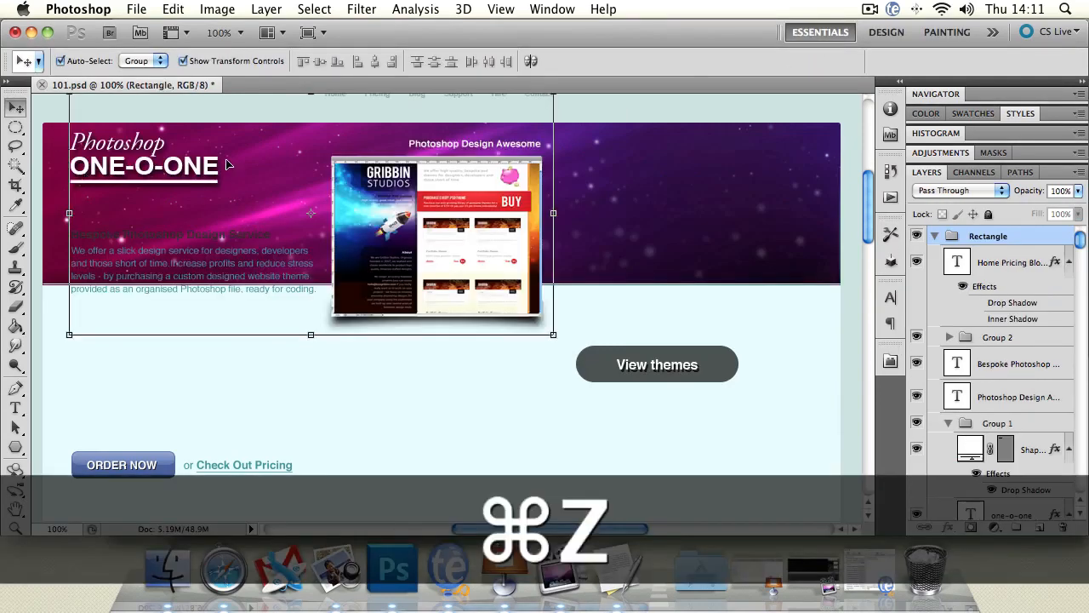
pyautogui.press('super+z')
pyautogui.press('super+z')
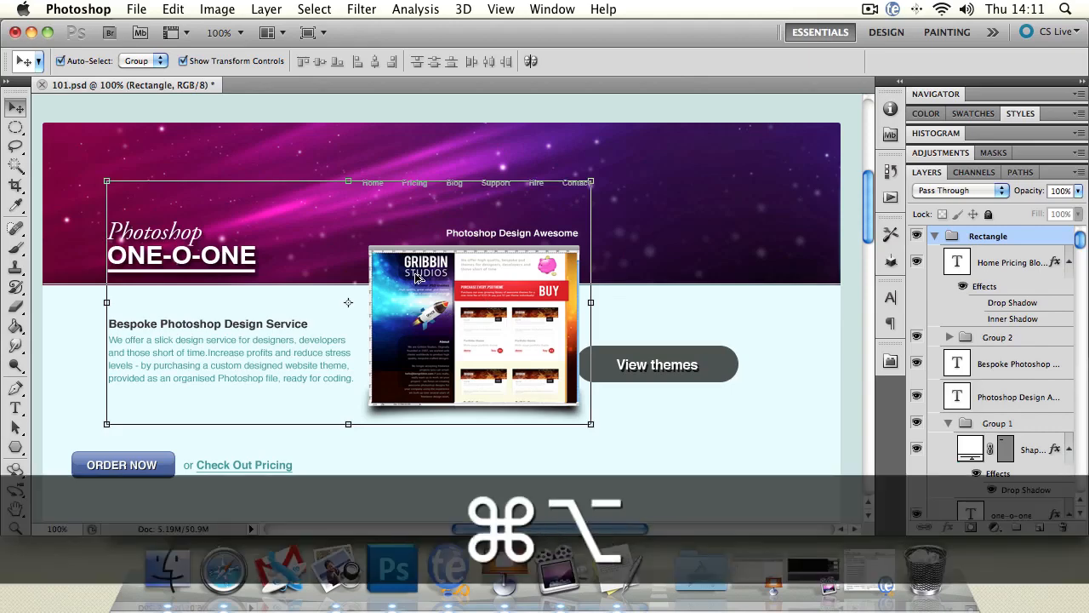
pyautogui.press('super+alt+z')
pyautogui.press('super+alt+z')
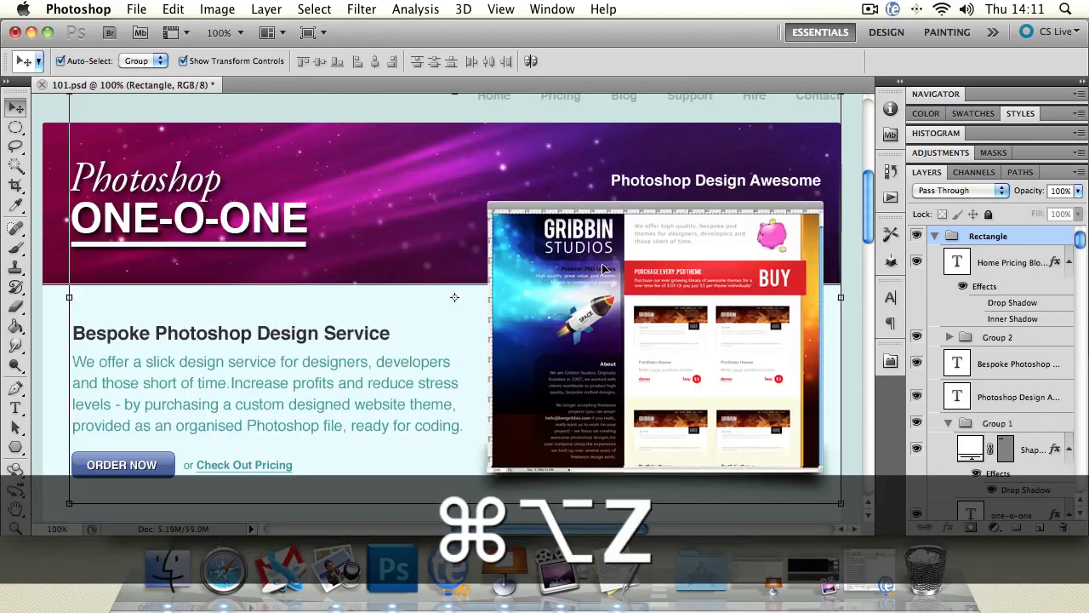
# Step: Collapse the Rectangle group, then hide and show it several times to compare the design with and without its contents
pyautogui.click(935, 237)
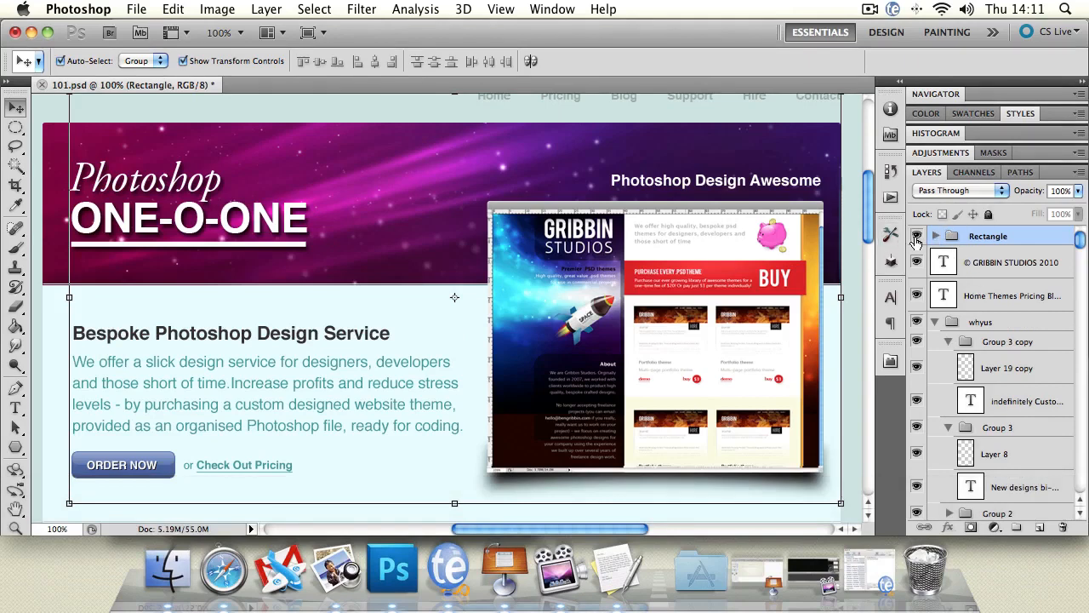
pyautogui.click(915, 238)
pyautogui.click(916, 238)
pyautogui.click(916, 238)
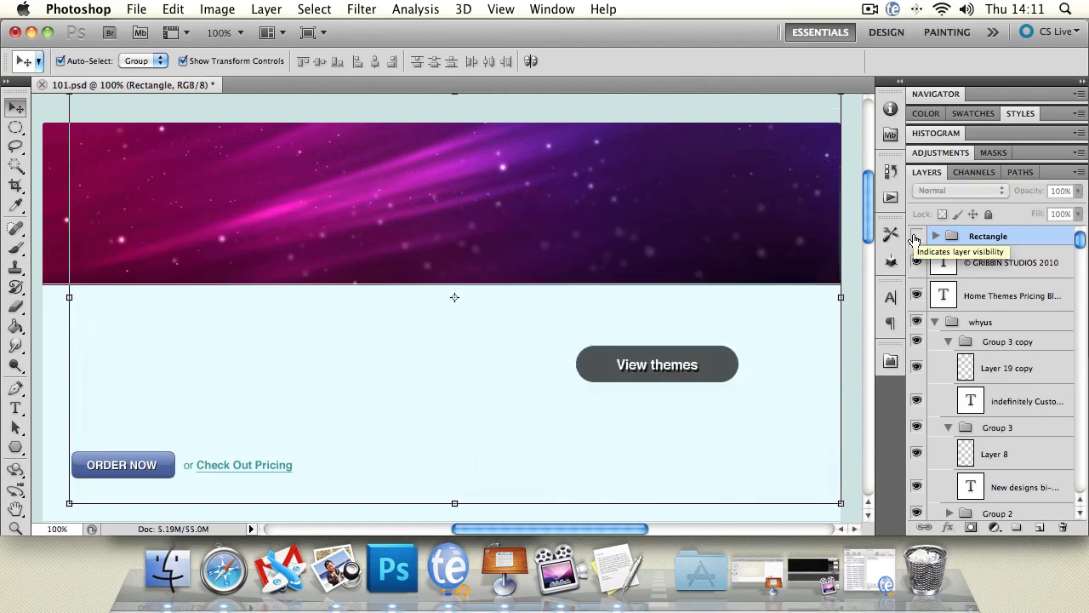
pyautogui.click(916, 238)
pyautogui.click(915, 238)
pyautogui.click(915, 238)
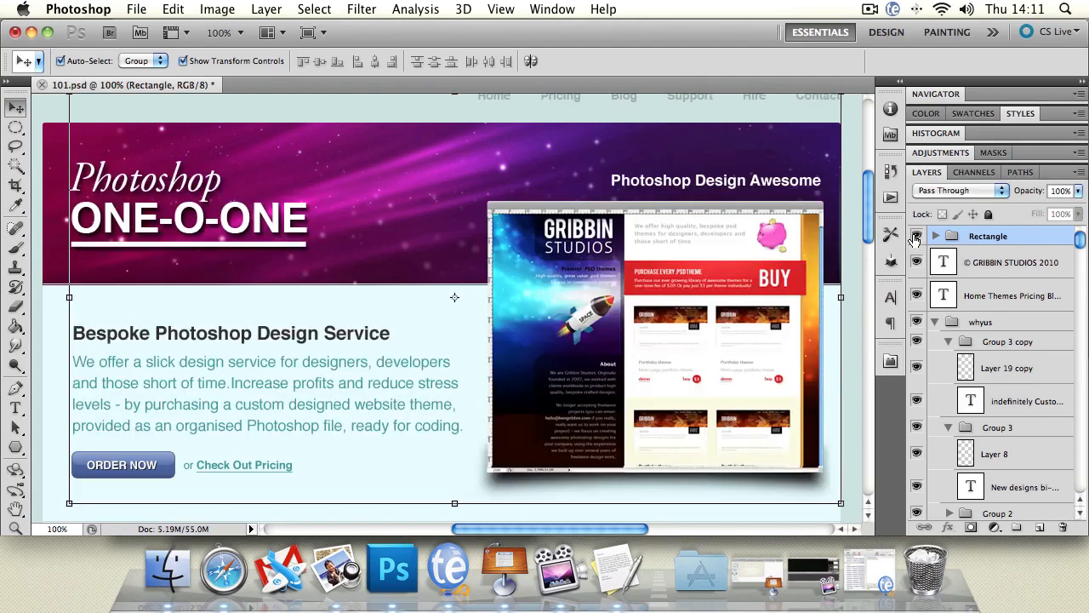
pyautogui.click(916, 239)
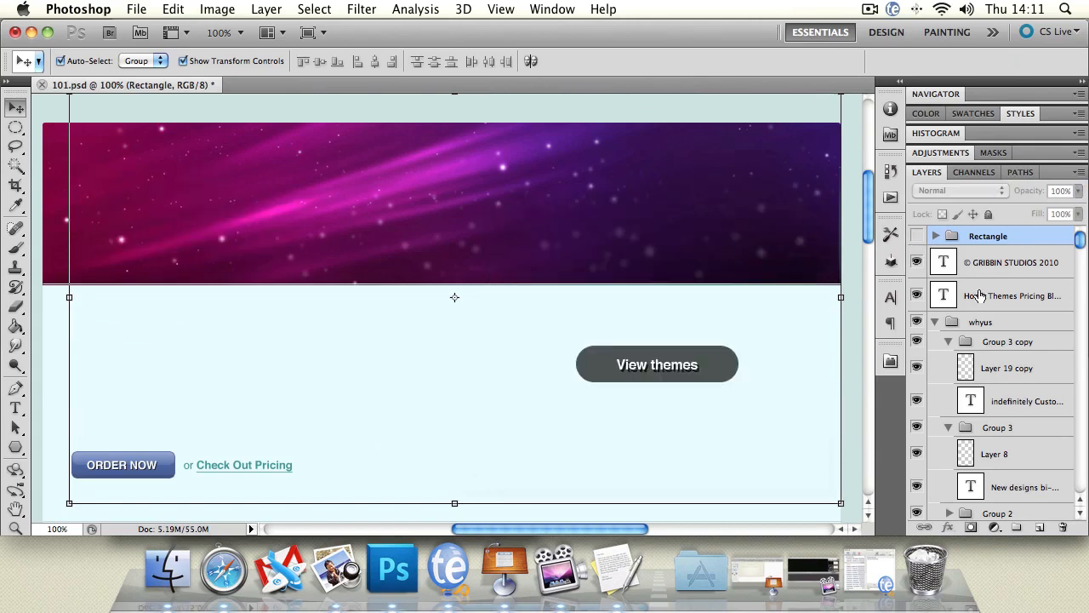
pyautogui.click(917, 239)
# Step: Select the header background's design group, collapse the whyus group, and set the design group's blend mode to Normal
pyautogui.click(360, 159)
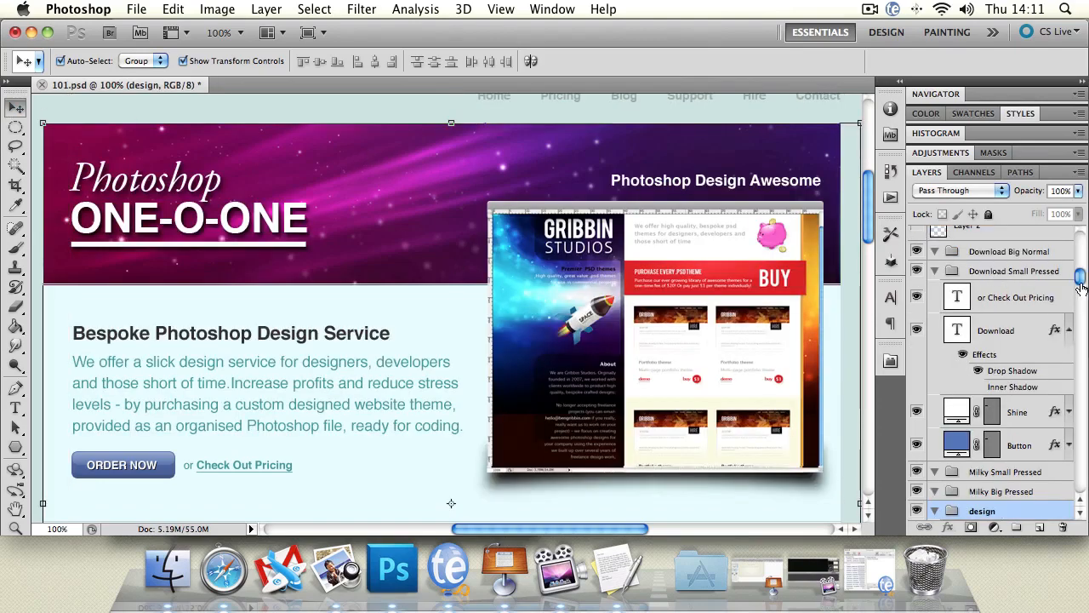
pyautogui.moveTo(1080, 279); pyautogui.dragTo(1081, 241)
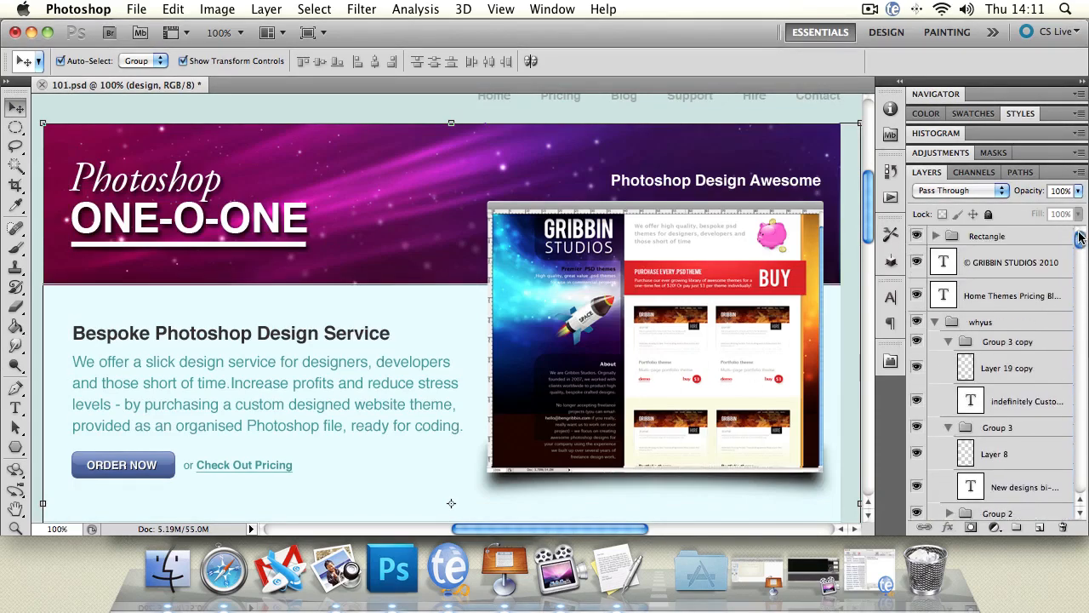
pyautogui.click(936, 323)
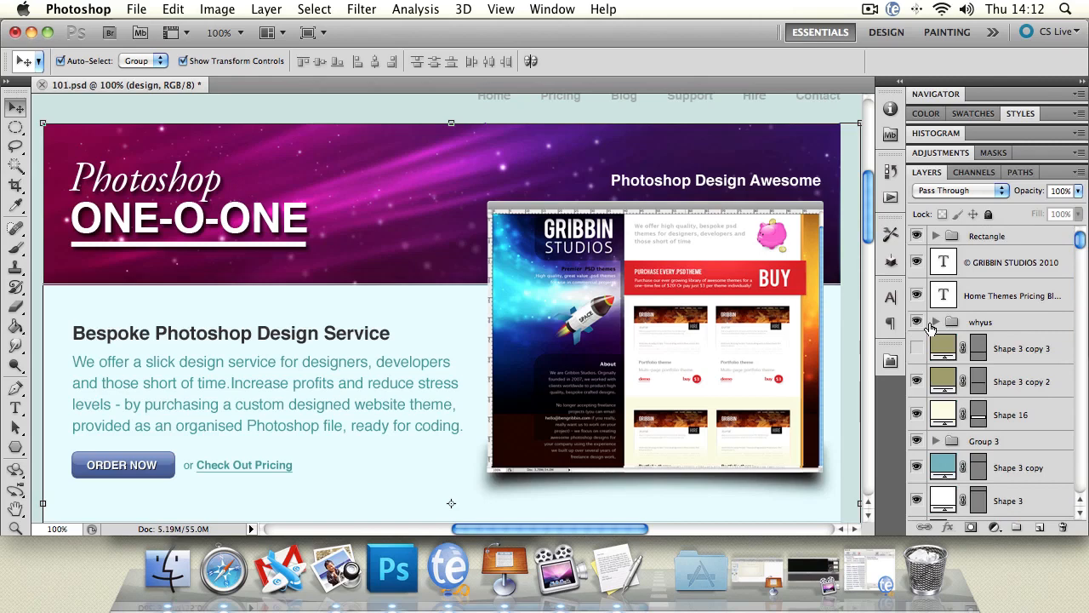
pyautogui.click(970, 192)
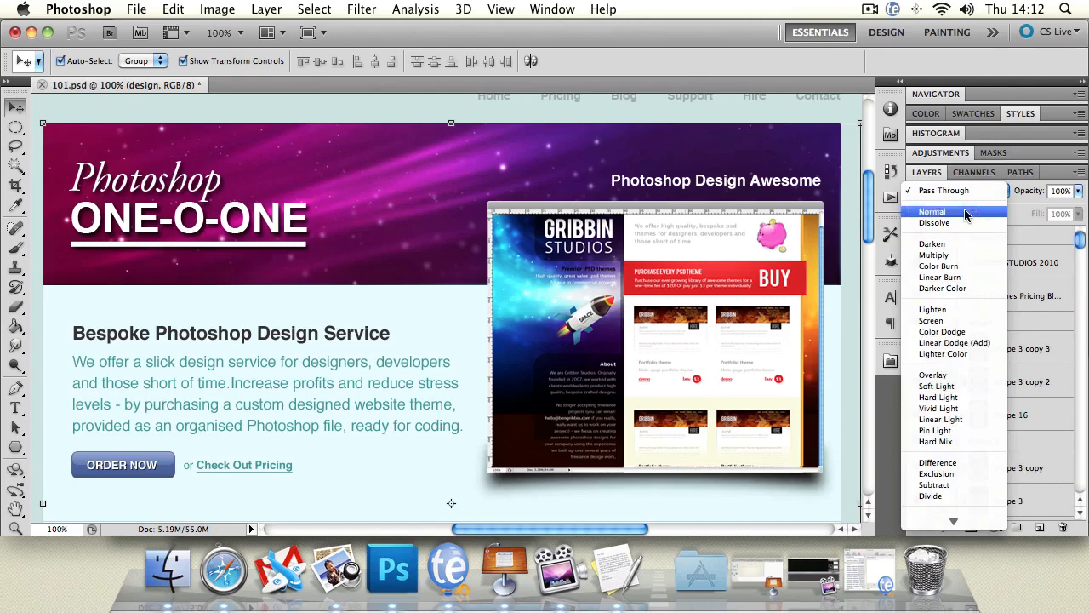
pyautogui.click(965, 211)
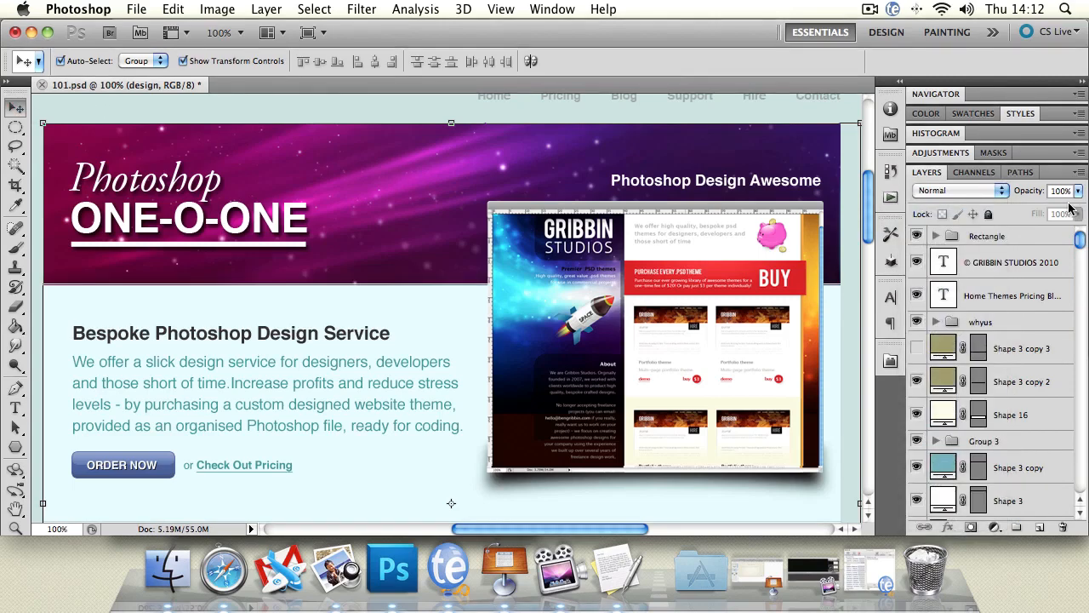
# Step: Select the Rectangle group and set its blend mode to Normal
pyautogui.click(1003, 239)
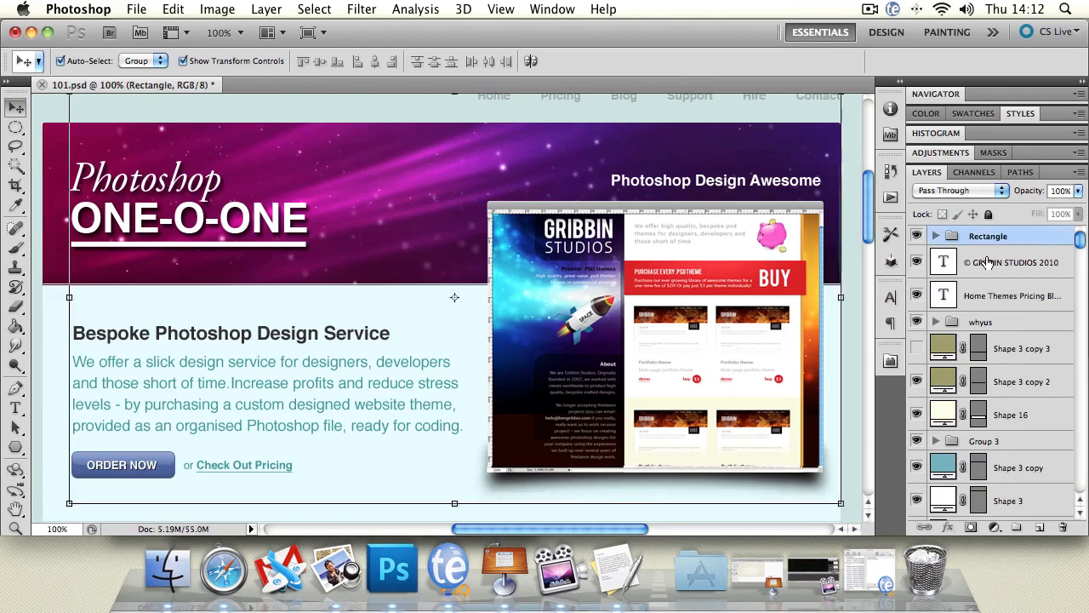
pyautogui.click(944, 193)
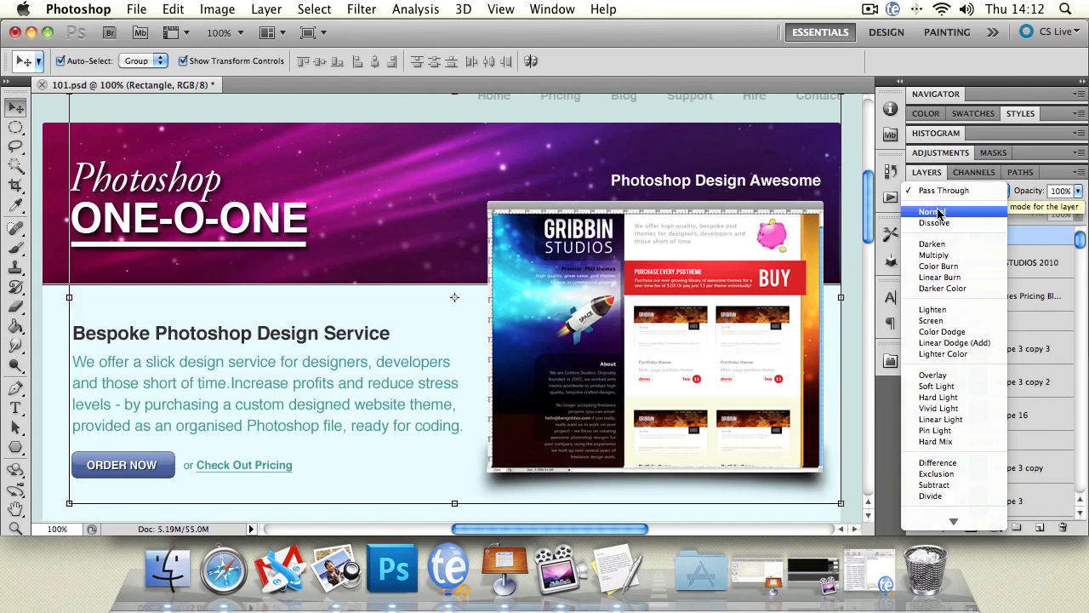
pyautogui.click(936, 211)
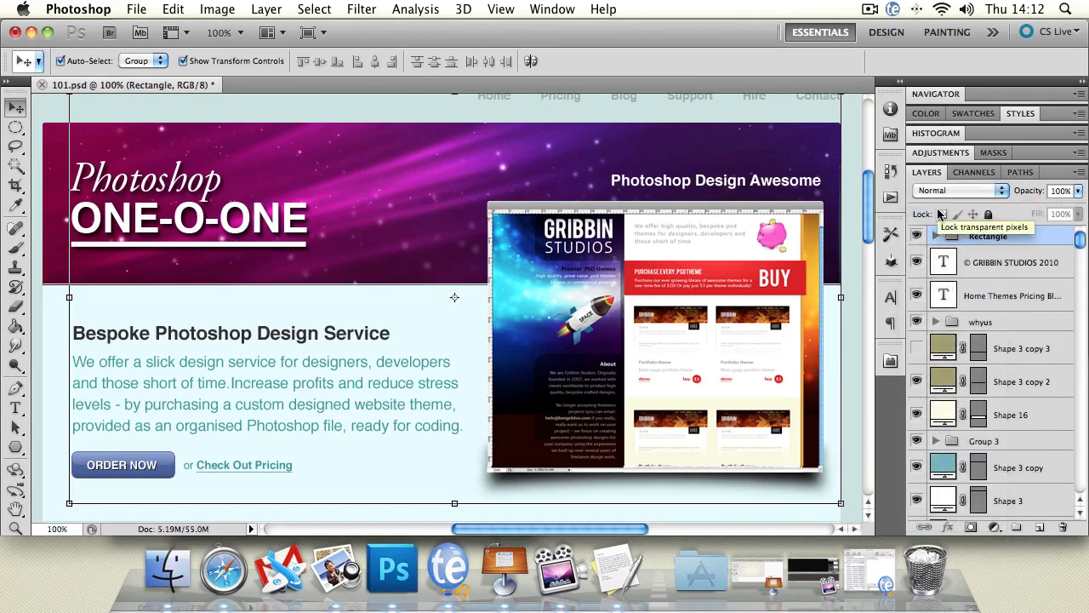
# Step: Try the Lighten, Overlay and Hard Light blend modes on the Rectangle group and set it back to Normal
pyautogui.click(953, 190)
pyautogui.click(971, 286)
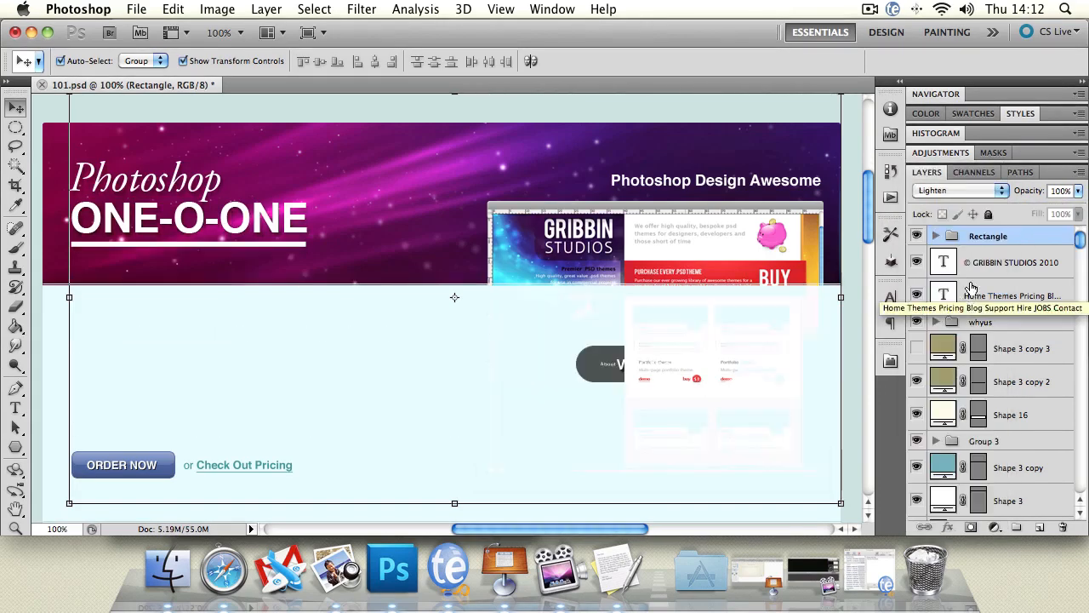
pyautogui.click(953, 191)
pyautogui.click(948, 263)
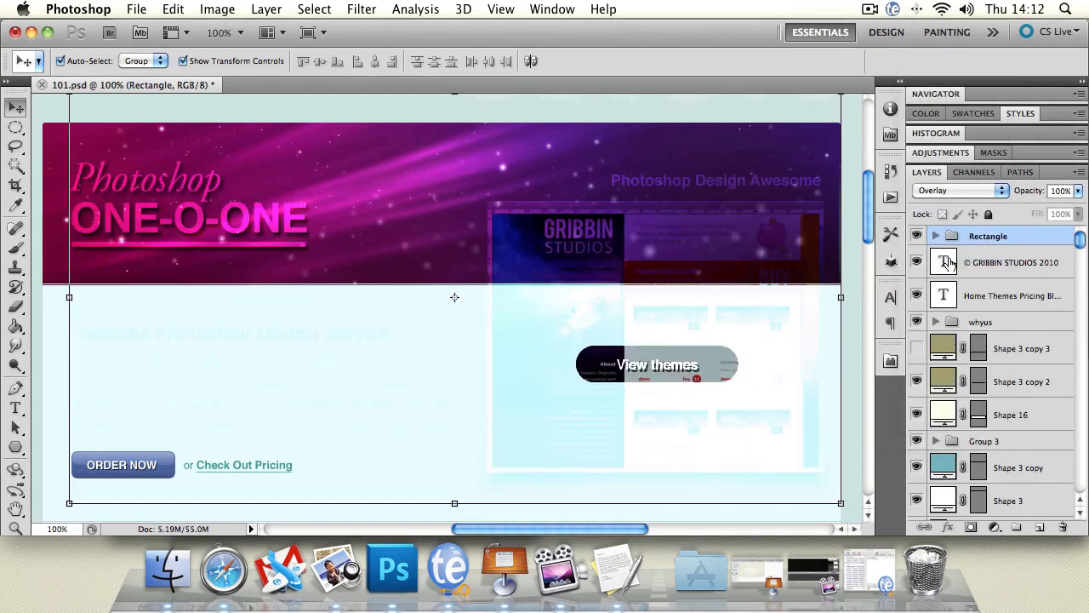
pyautogui.click(942, 194)
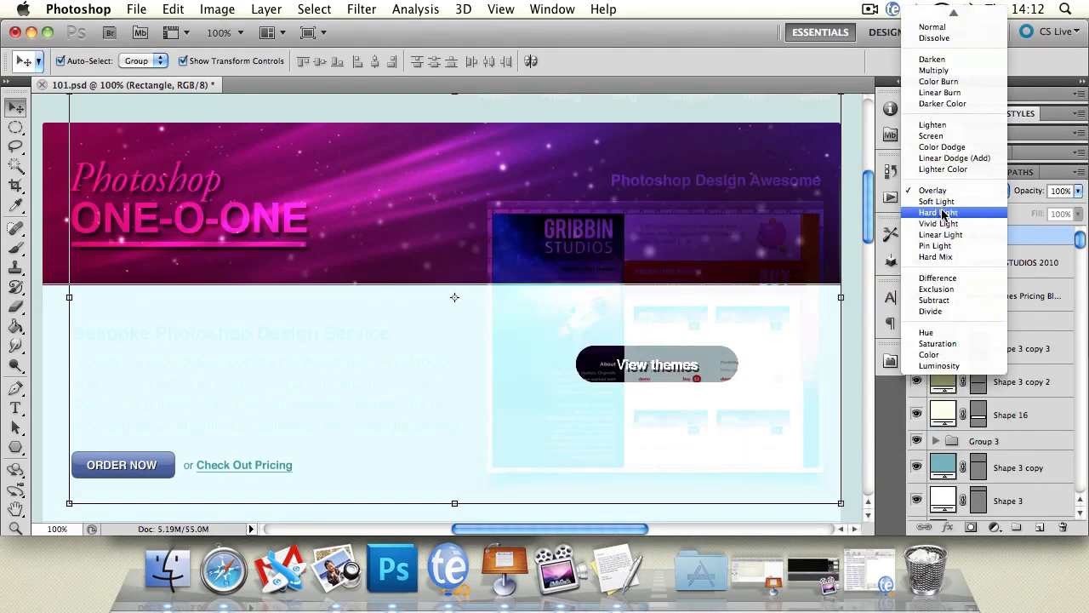
pyautogui.click(942, 213)
pyautogui.click(946, 192)
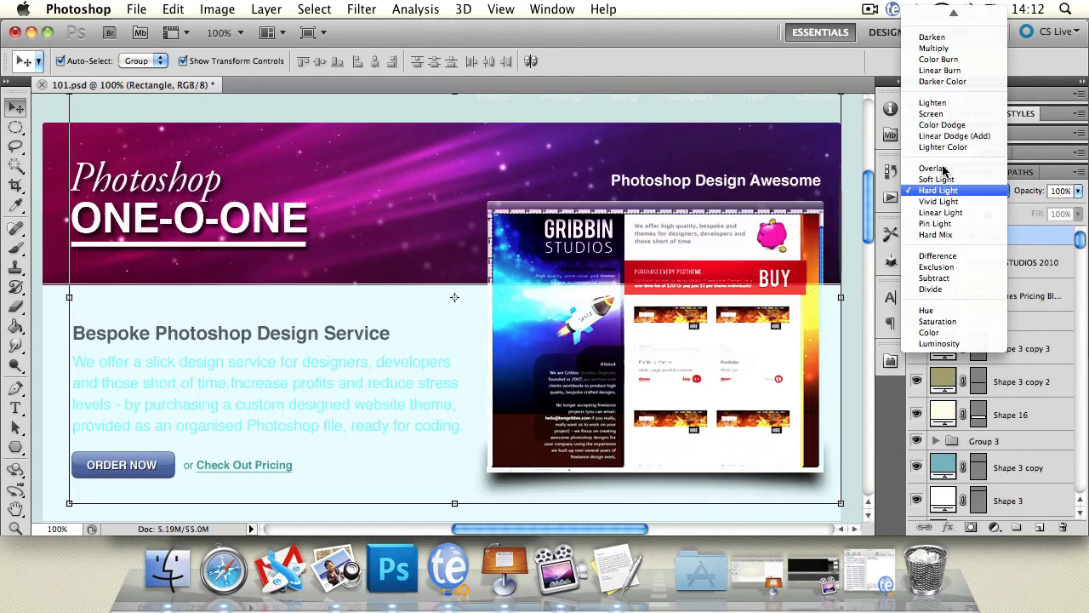
pyautogui.click(952, 42)
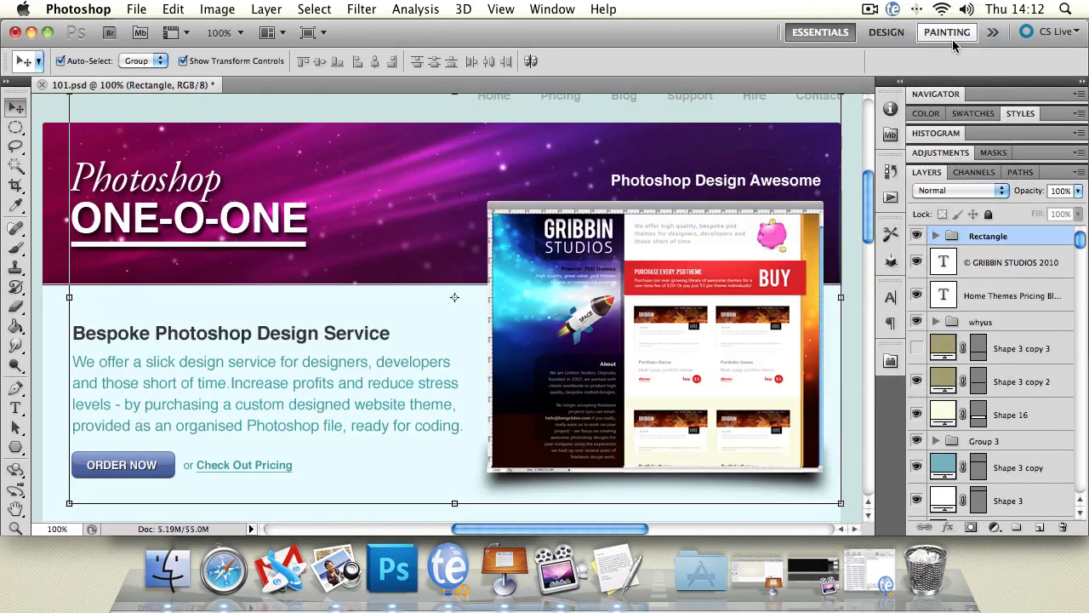
# Step: Try out the opacity slider on the Rectangle group and leave it at 100%
pyautogui.click(1078, 192)
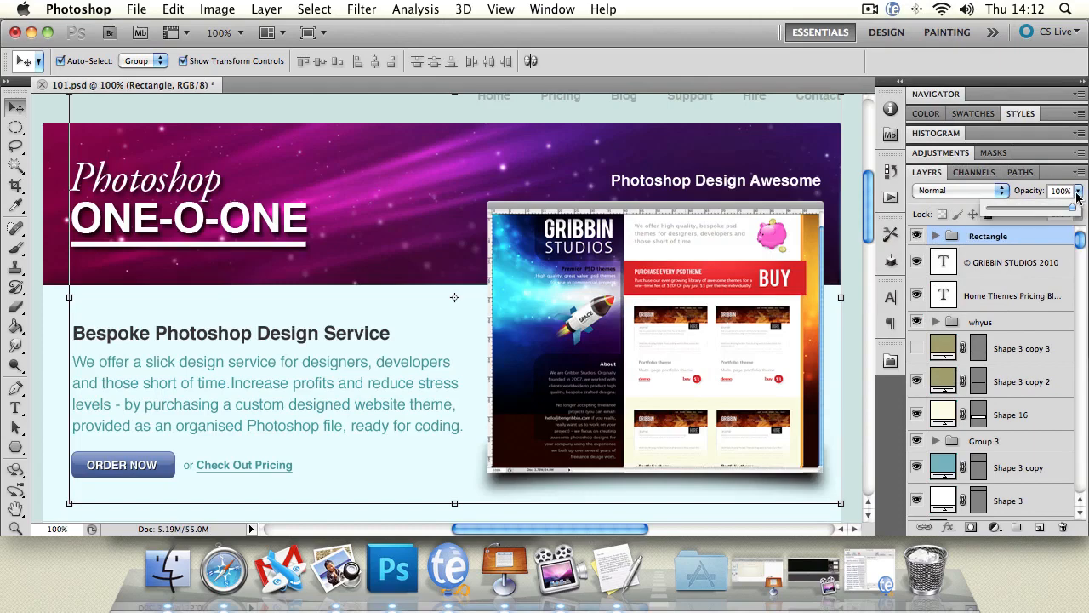
pyautogui.moveTo(1073, 209)
pyautogui.mouseDown()
pyautogui.moveTo(966, 215)
pyautogui.moveTo(1084, 213)
pyautogui.mouseUp()
# Step: Select the © GRIBBIN STUDIOS 2010 footer text layer, try out its opacity slider and leave it at 100%
pyautogui.click(985, 271)
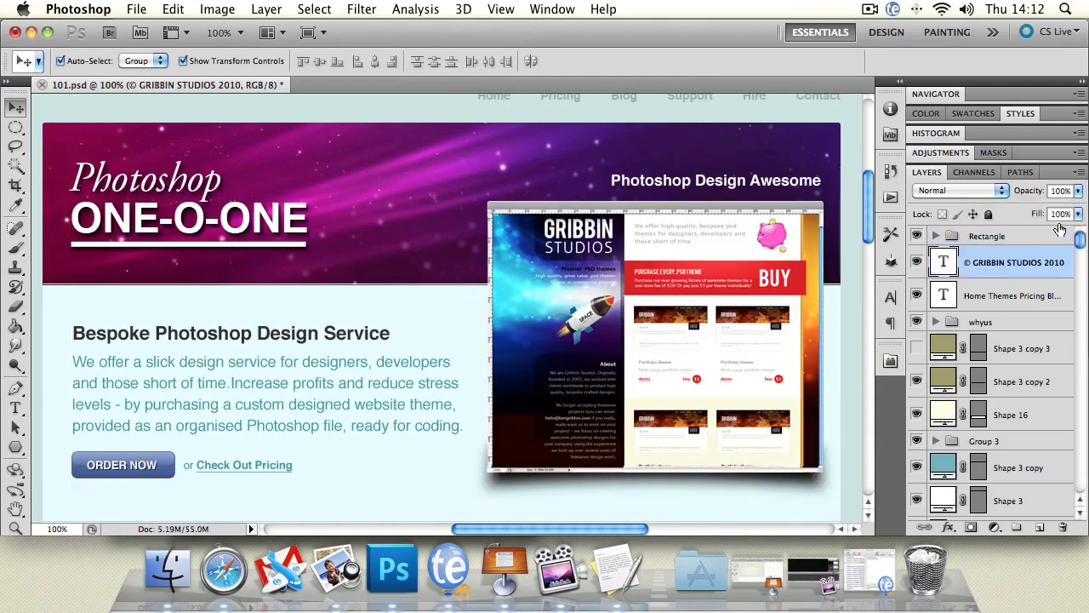
pyautogui.moveTo(867, 196); pyautogui.dragTo(868, 375)
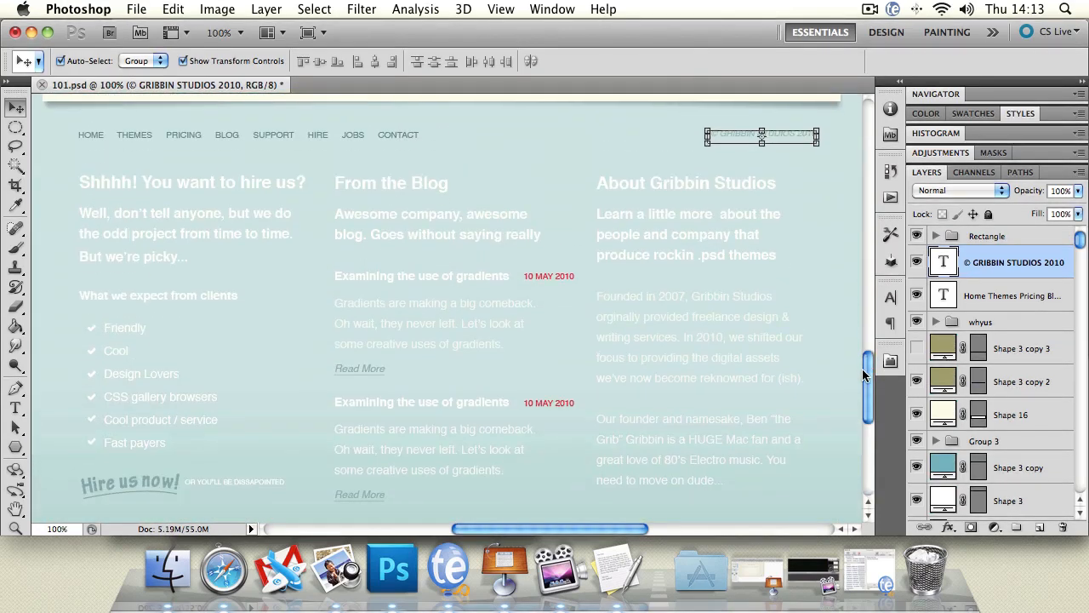
pyautogui.click(1078, 191)
pyautogui.moveTo(1073, 208)
pyautogui.mouseDown()
pyautogui.moveTo(1016, 207)
pyautogui.moveTo(1086, 204)
pyautogui.mouseUp()
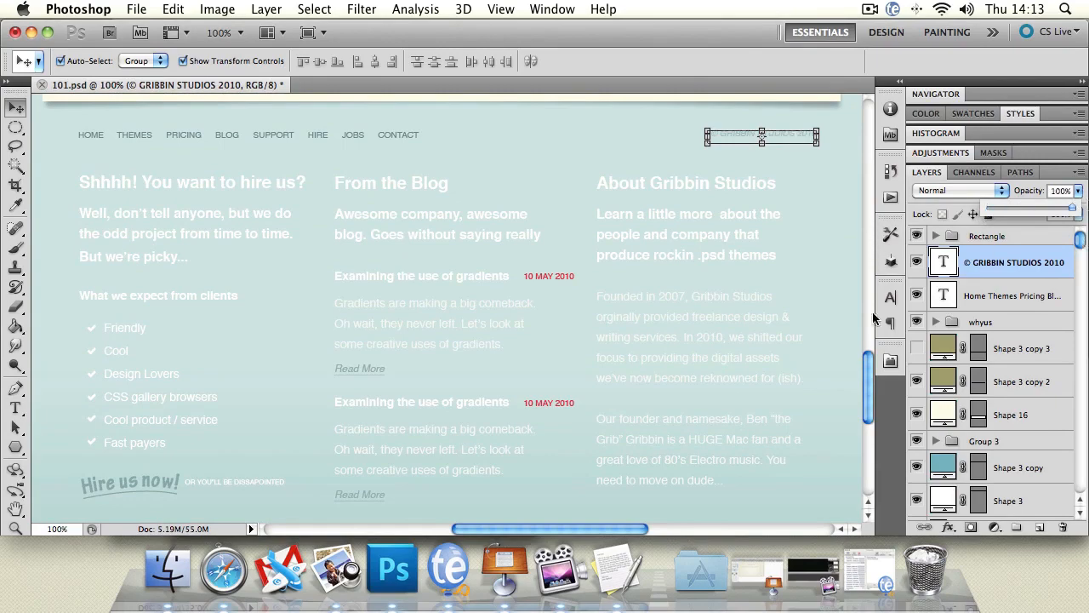
pyautogui.moveTo(869, 391); pyautogui.dragTo(875, 213)
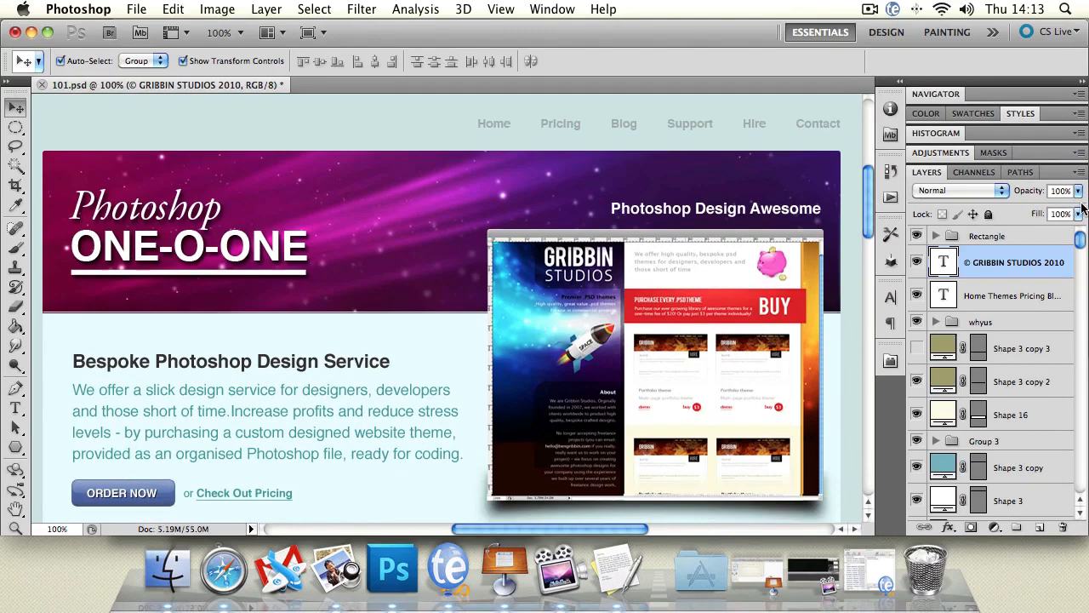
# Step: Select the design group and draw a white rectangle over the upper middle of the header banner with the Rectangle Tool
pyautogui.click(267, 218)
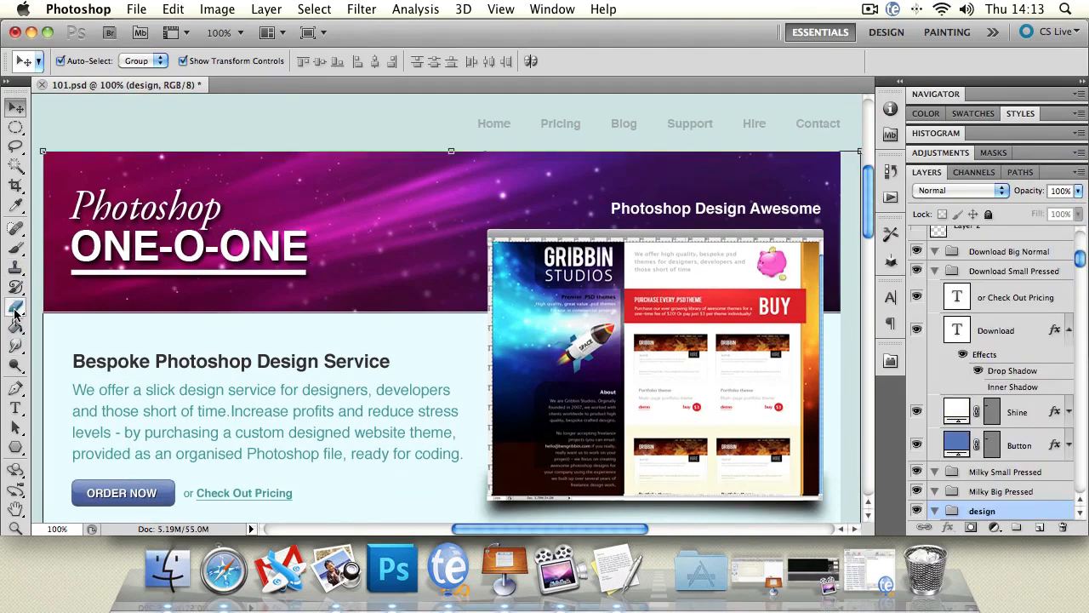
pyautogui.click(16, 447)
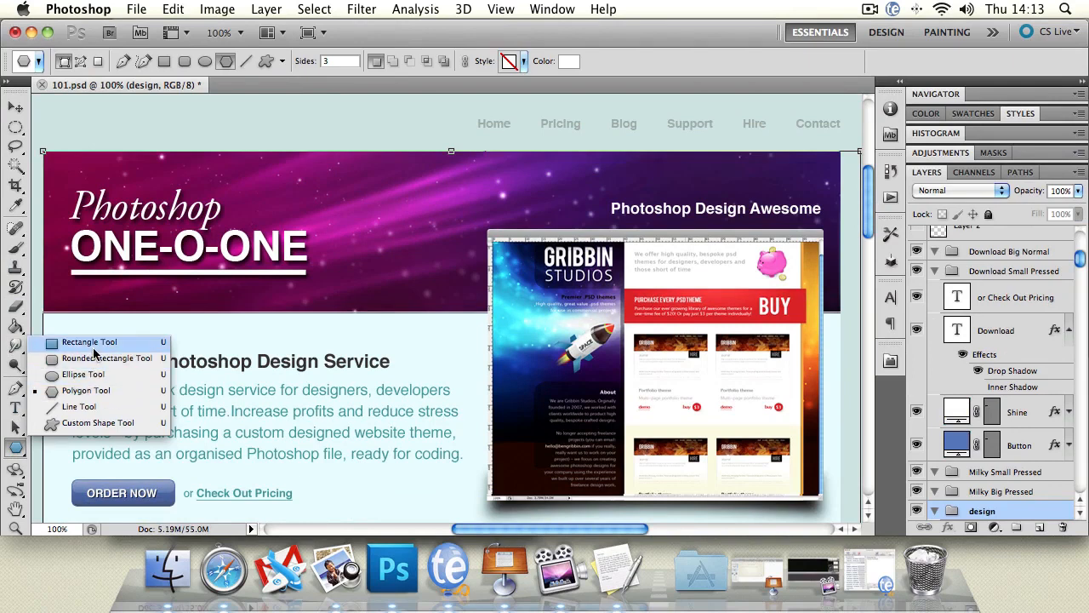
pyautogui.click(90, 343)
pyautogui.moveTo(313, 128); pyautogui.dragTo(514, 246)
# Step: Try to move the white rectangle slightly left with the Move tool and undo the move
pyautogui.click(22, 109)
pyautogui.moveTo(409, 164); pyautogui.dragTo(376, 162)
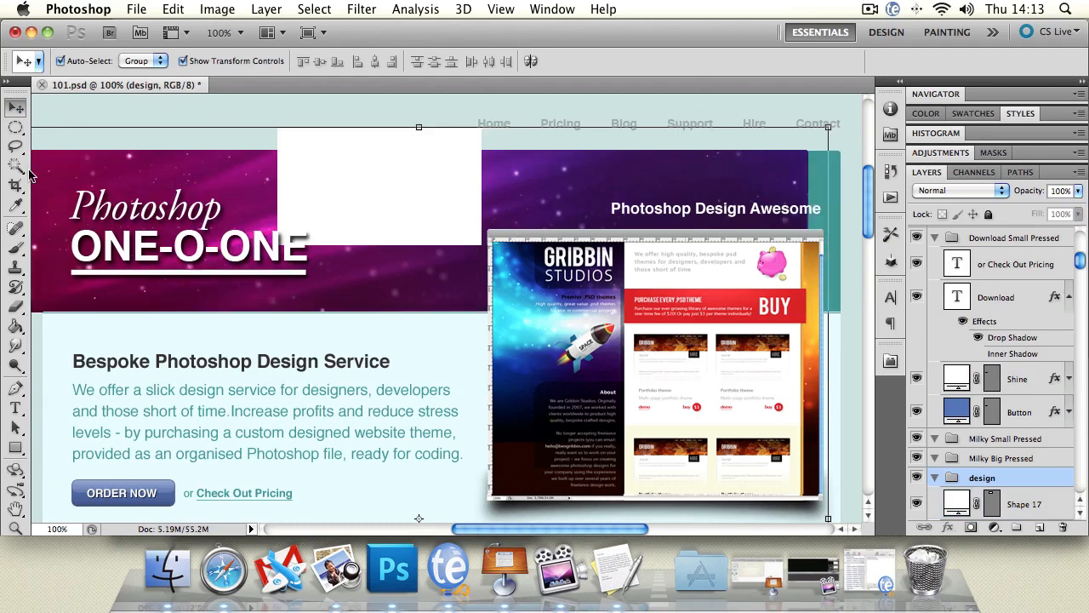
pyautogui.press('super+alt+z')
# Step: Set Auto-Select to Layer and open the opacity slider for the white rectangle's Shape 17 layer
pyautogui.click(149, 61)
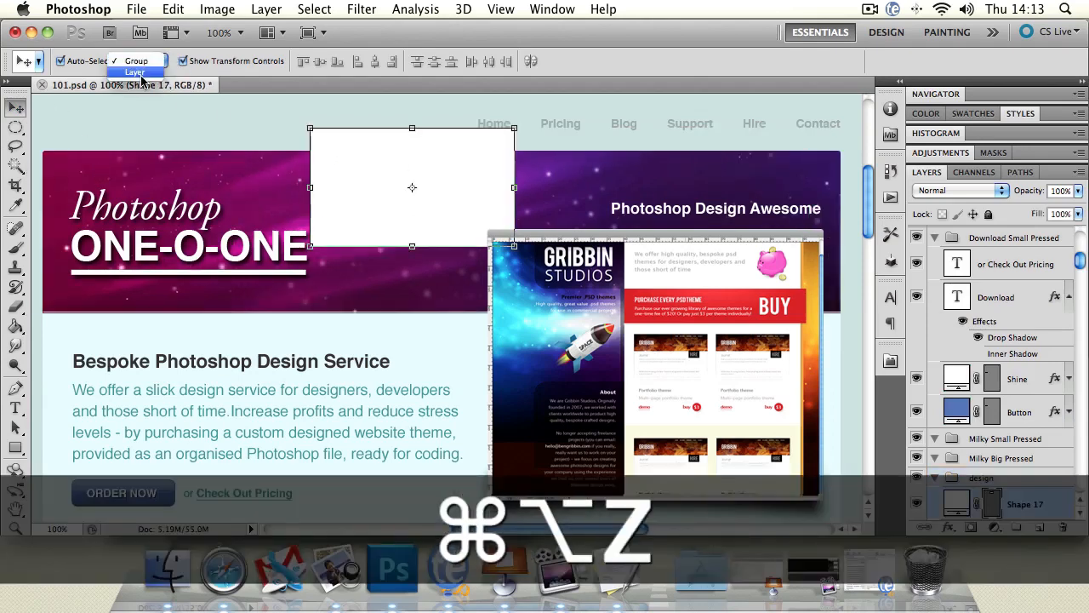
pyautogui.click(136, 77)
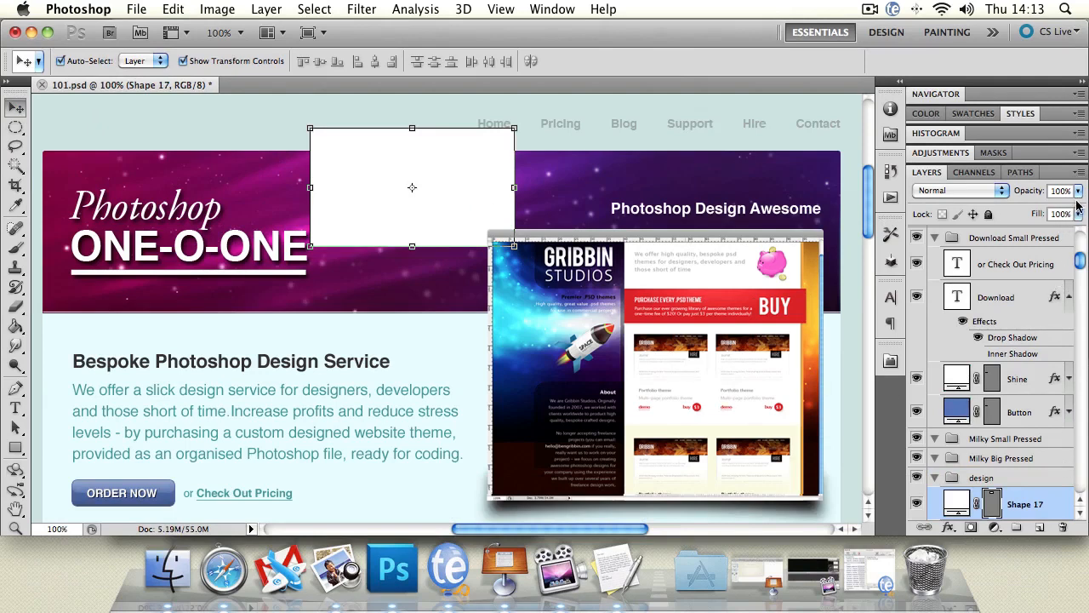
pyautogui.moveTo(1079, 190)
pyautogui.mouseDown()
pyautogui.moveTo(1064, 211)
pyautogui.moveTo(975, 214)
pyautogui.moveTo(1083, 211)
pyautogui.mouseUp()
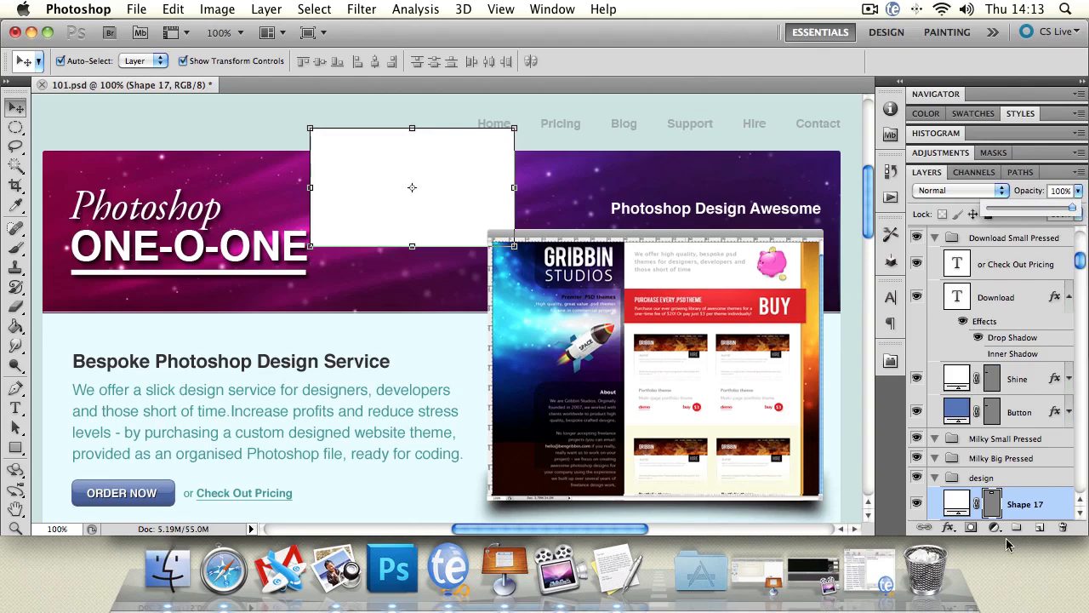
# Step: Add a thick black Stroke layer style to the white Shape 17 rectangle, positioned Outside at 100% opacity
pyautogui.doubleClick(1055, 507)
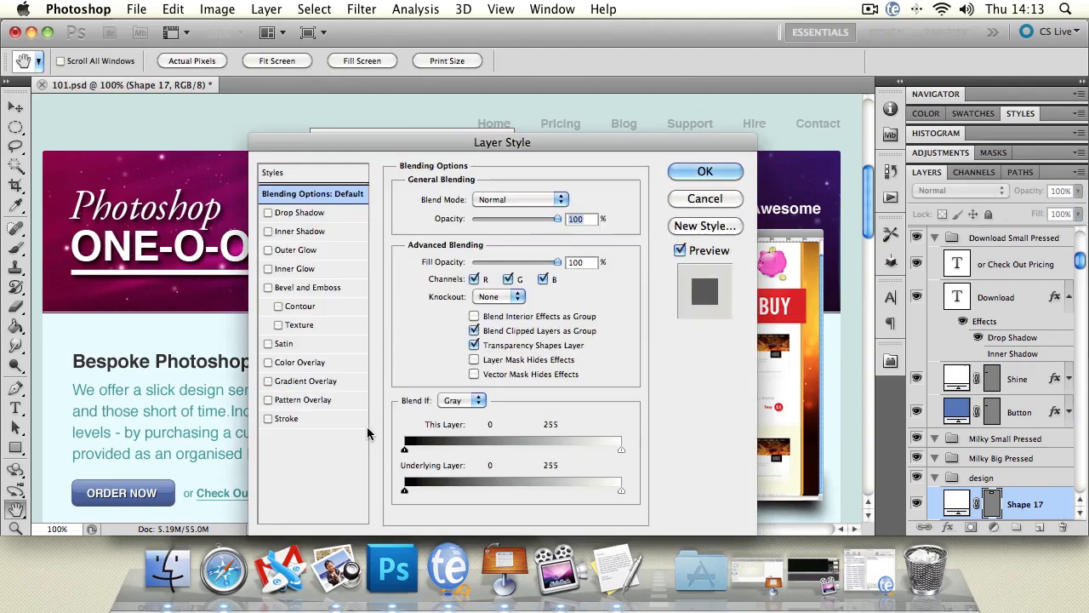
pyautogui.click(268, 418)
pyautogui.click(295, 419)
pyautogui.moveTo(453, 198); pyautogui.dragTo(450, 198)
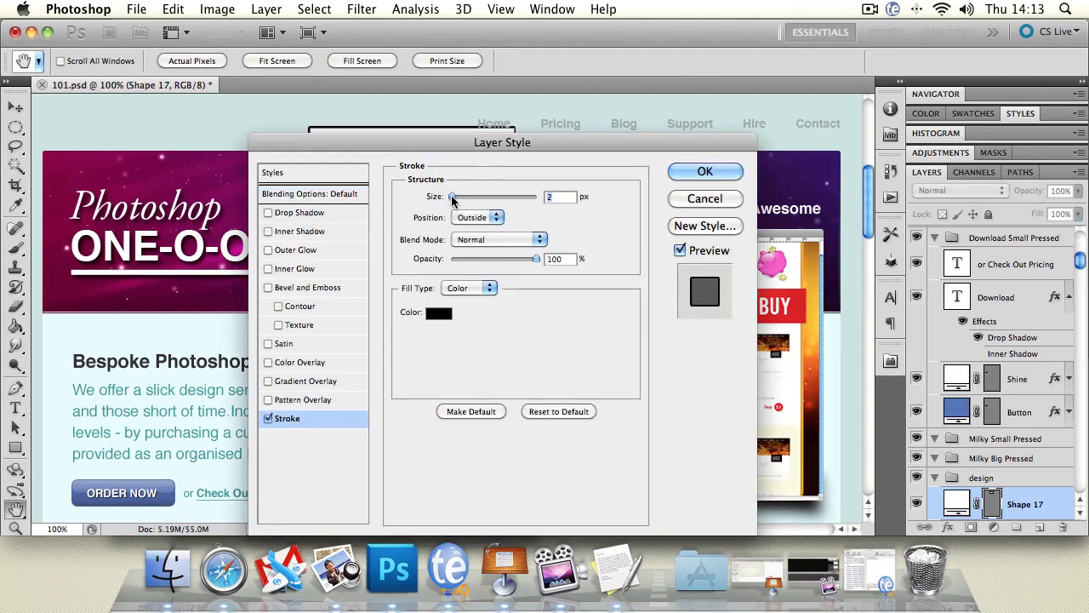
pyautogui.click(476, 217)
pyautogui.click(472, 218)
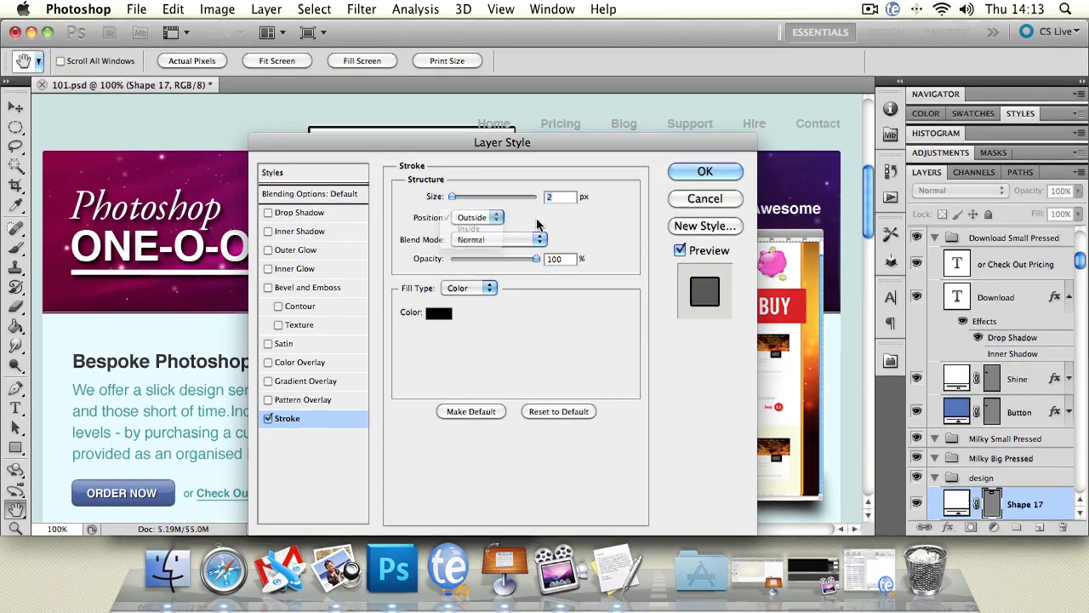
pyautogui.moveTo(476, 148); pyautogui.dragTo(401, 265)
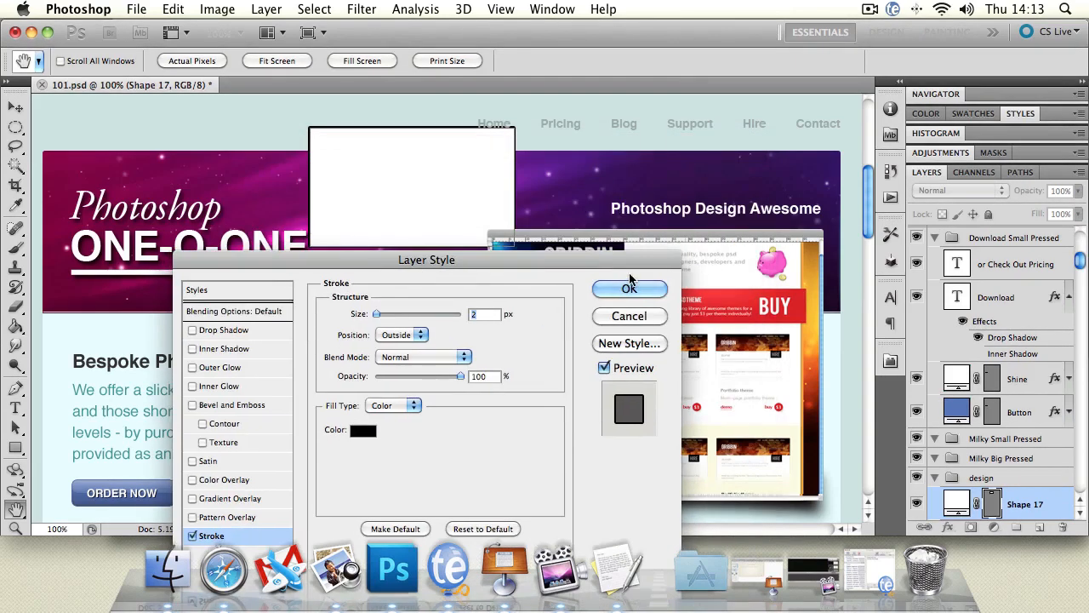
pyautogui.moveTo(376, 314); pyautogui.dragTo(388, 314)
pyautogui.click(630, 290)
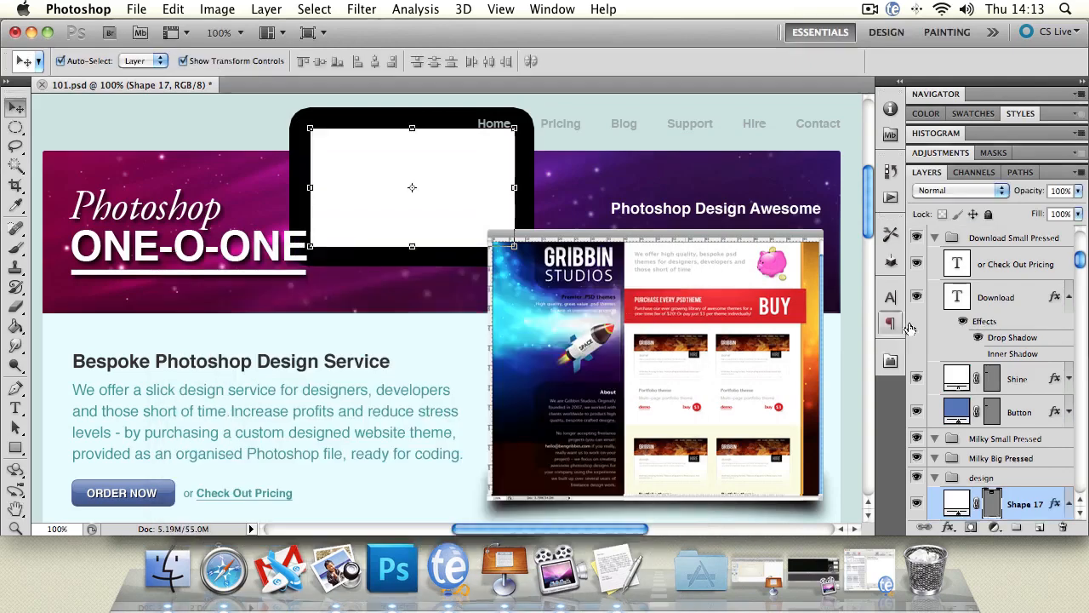
# Step: Set the Shape 17 layer's fill to 0% and deselect it to view the stroke over the banner
pyautogui.click(1078, 214)
pyautogui.moveTo(1072, 231); pyautogui.dragTo(943, 233)
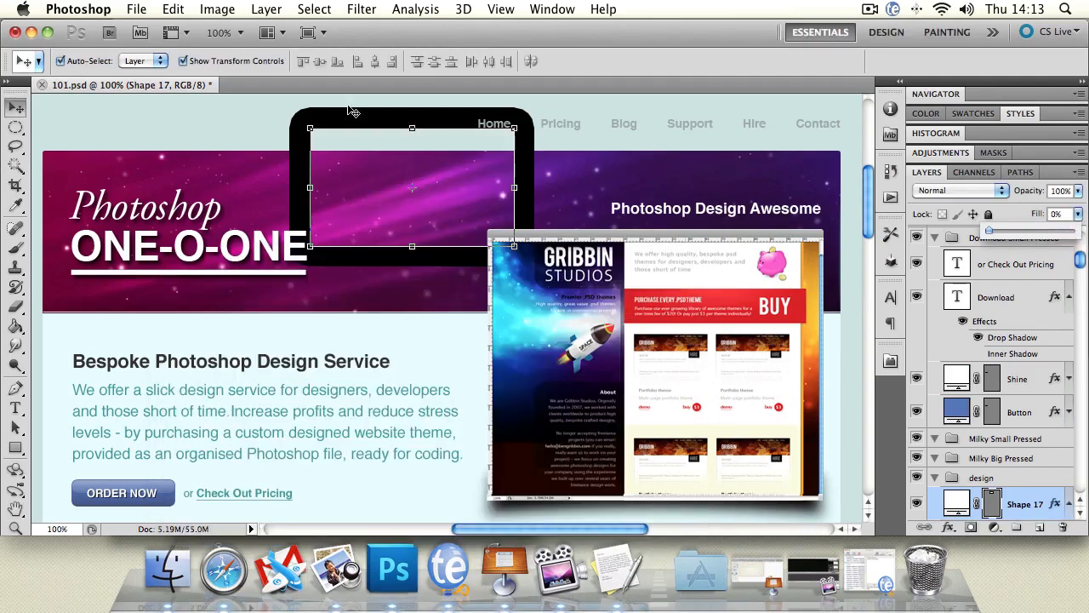
pyautogui.click(224, 114)
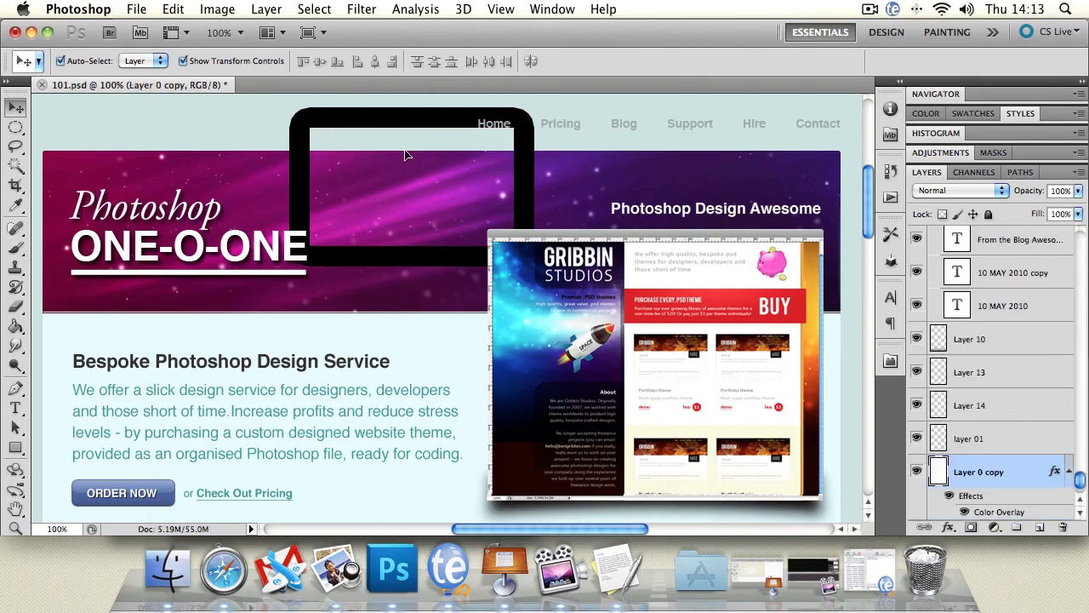
# Step: Move the stroked frame toward the Photoshop ONE-O-ONE title and enlarge it to 210% width and about 178% height
pyautogui.click(360, 145)
pyautogui.moveTo(360, 146); pyautogui.dragTo(268, 139)
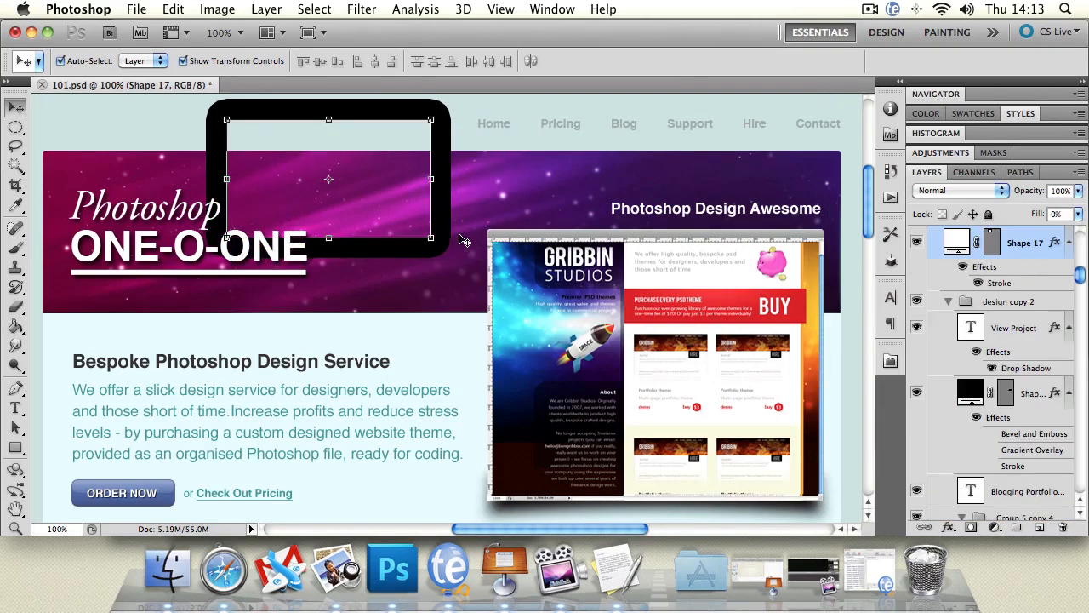
pyautogui.moveTo(430, 238); pyautogui.dragTo(656, 330)
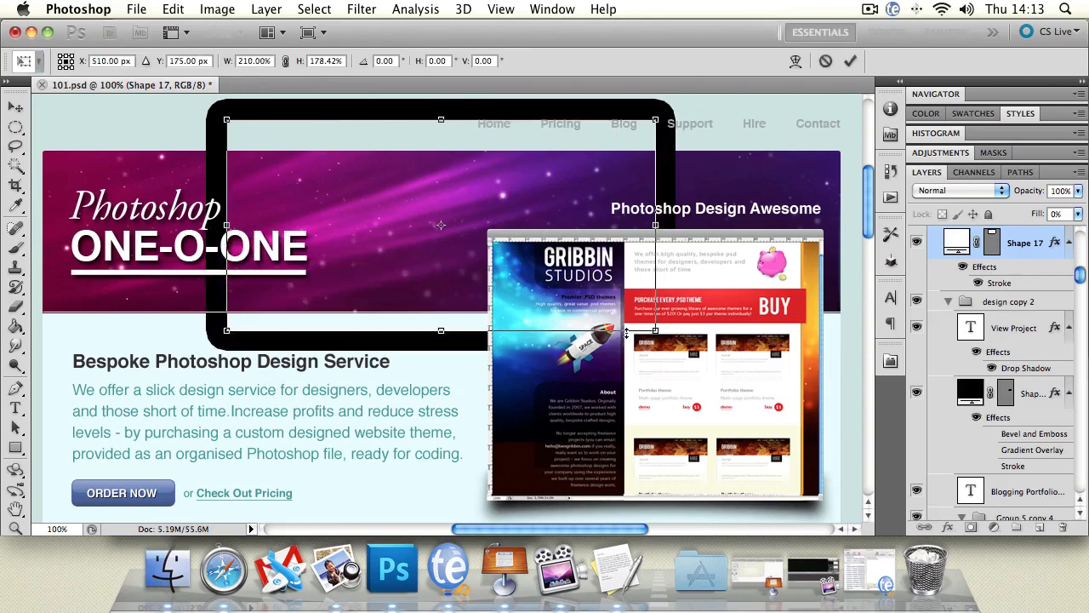
pyautogui.press('Return')
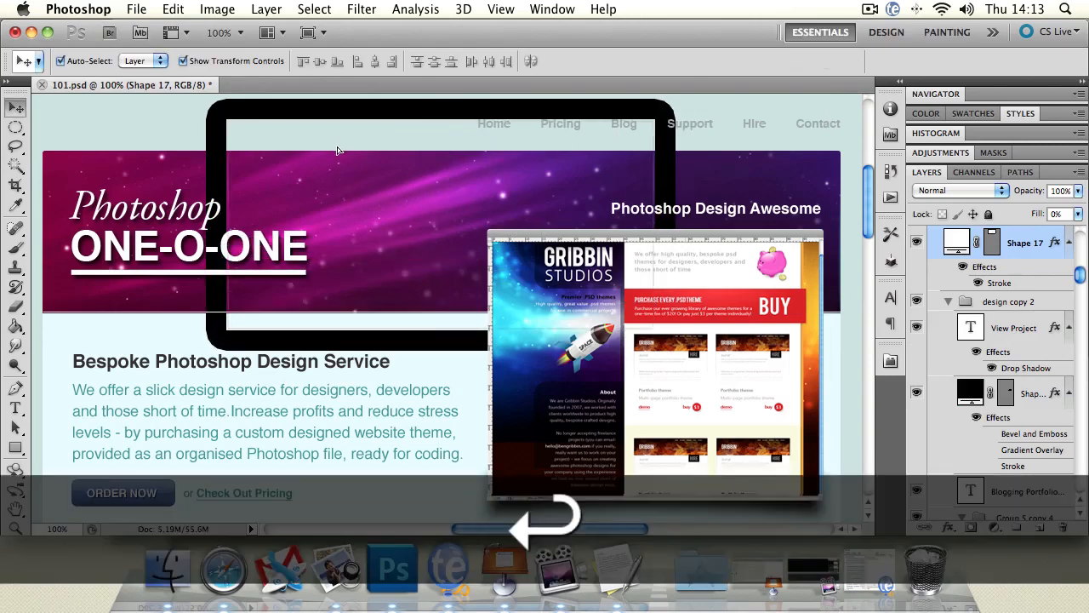
# Step: Nudge the frame slightly down and shrink it from its upper-left corner to about 45% width and 63% height
pyautogui.moveTo(346, 147); pyautogui.dragTo(338, 153)
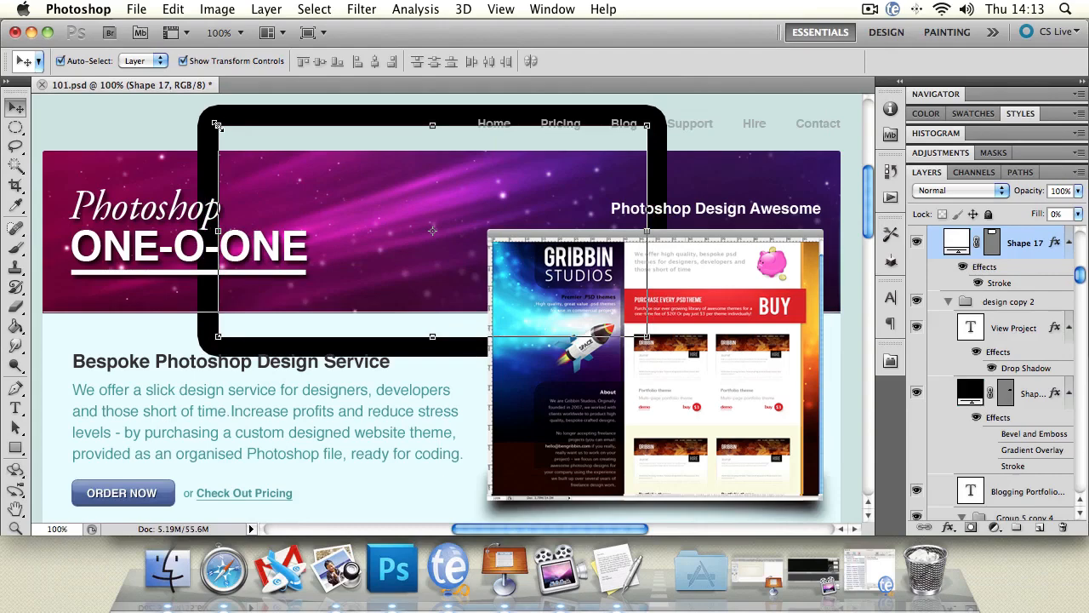
pyautogui.moveTo(217, 125); pyautogui.dragTo(453, 201)
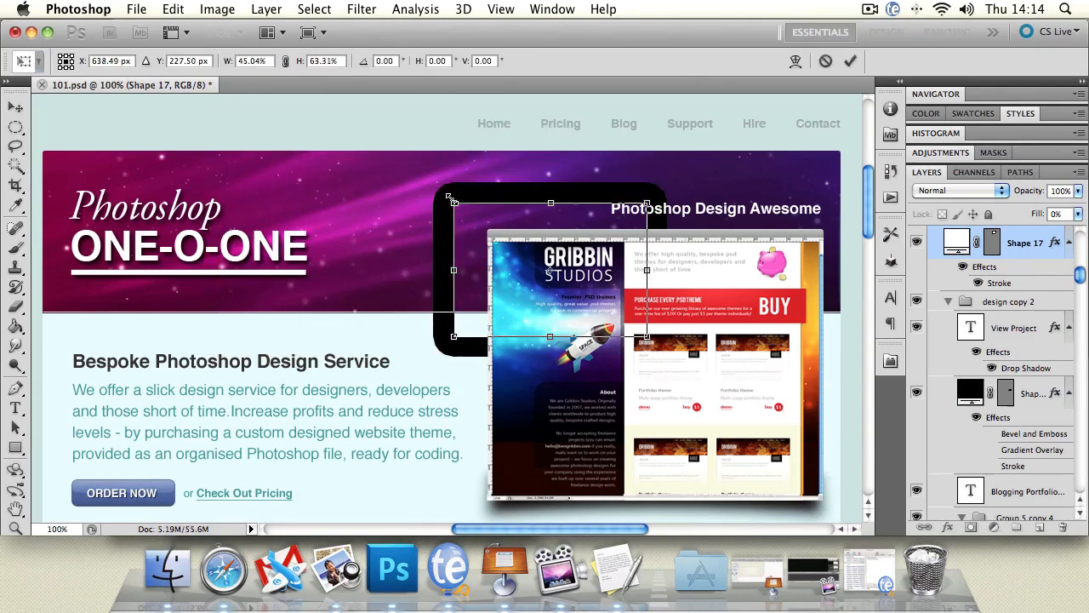
pyautogui.click(16, 106)
pyautogui.click(689, 219)
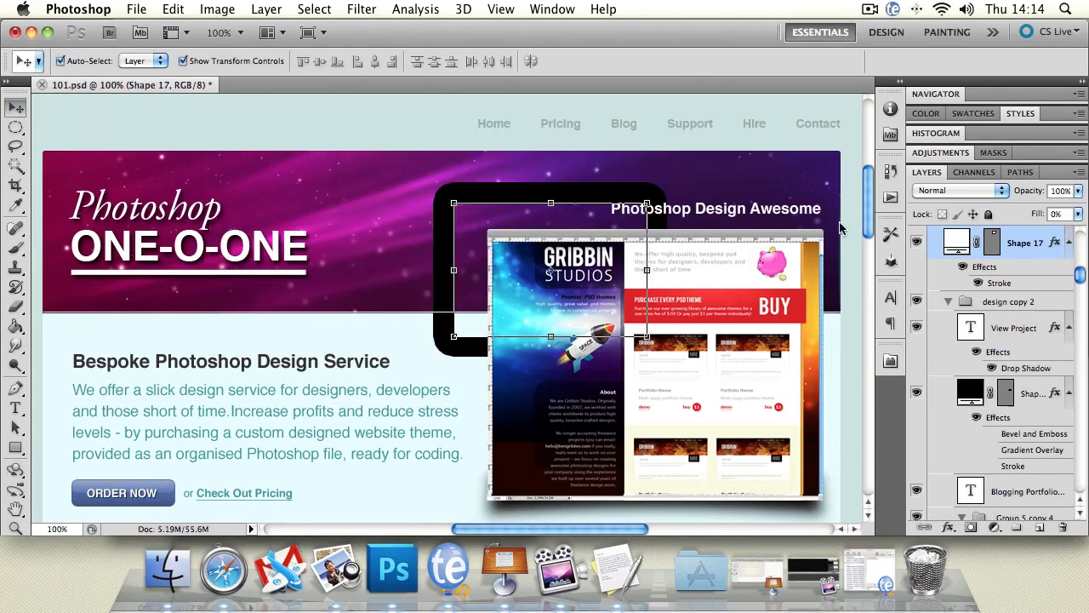
# Step: Try the frame layer's opacity slider, leave it at 100%, and set the fill to 100%
pyautogui.click(1078, 190)
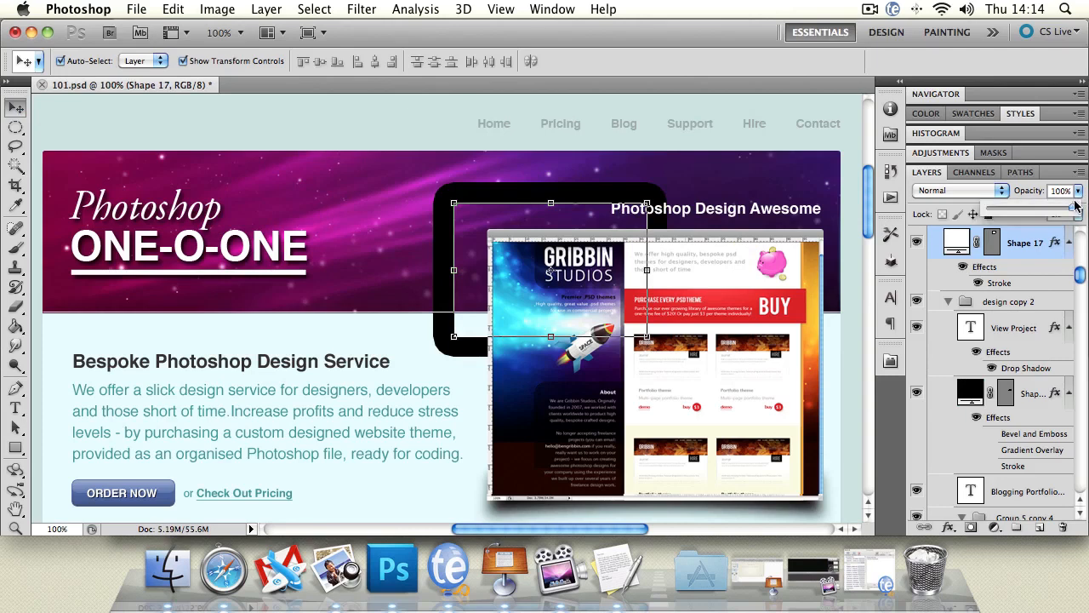
pyautogui.moveTo(1070, 210)
pyautogui.mouseDown()
pyautogui.moveTo(986, 210)
pyautogui.moveTo(1085, 219)
pyautogui.mouseUp()
pyautogui.click(470, 235)
pyautogui.click(1077, 214)
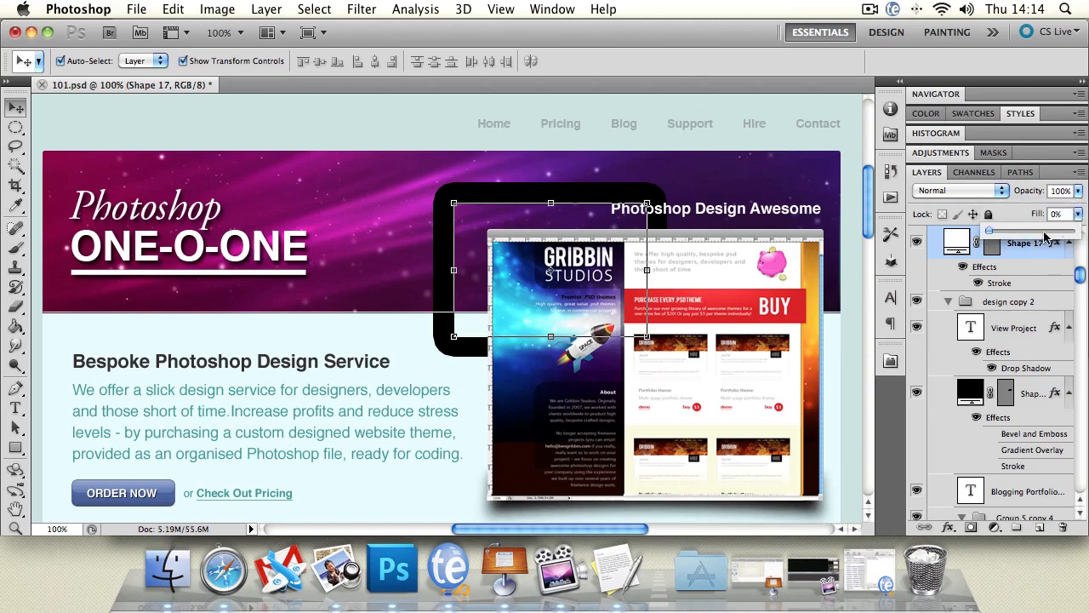
pyautogui.moveTo(992, 231); pyautogui.dragTo(1085, 235)
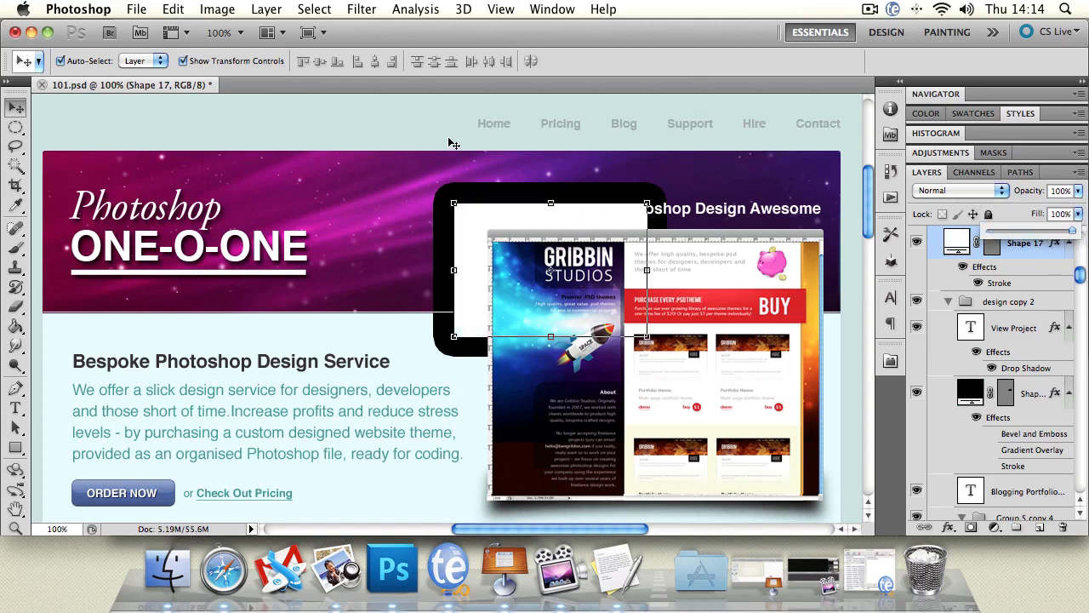
# Step: Delete the white rectangle with the thick black stroke
pyautogui.click(498, 219)
pyautogui.click(473, 217)
pyautogui.press('BackSpace')
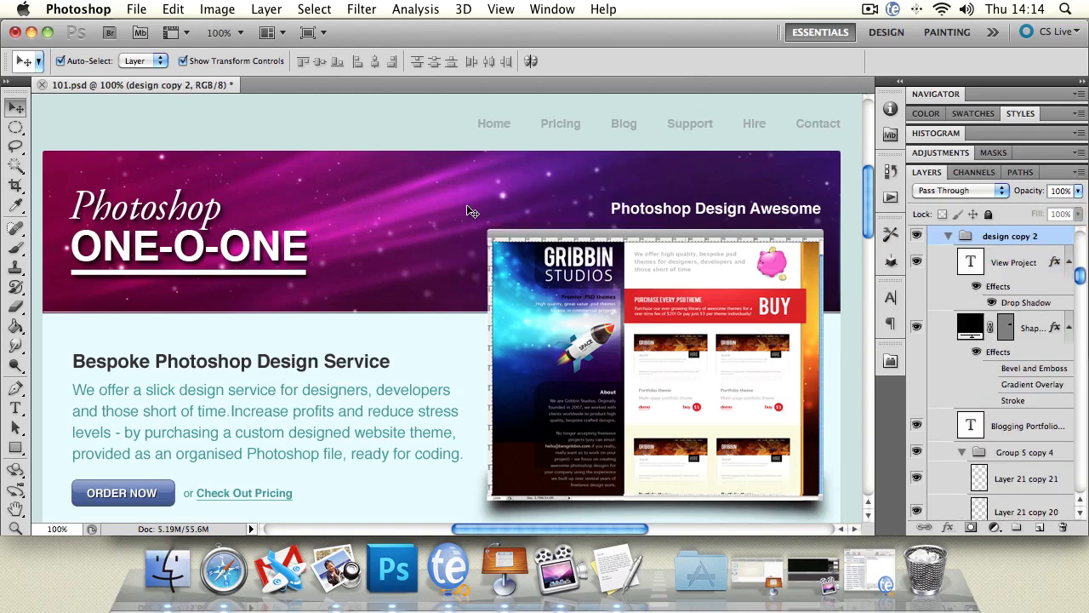
# Step: Select the Rectangle group at the start of the layer list and lock all its contents
pyautogui.scroll(1, 1081, 280)
pyautogui.moveTo(1081, 279); pyautogui.dragTo(1080, 243)
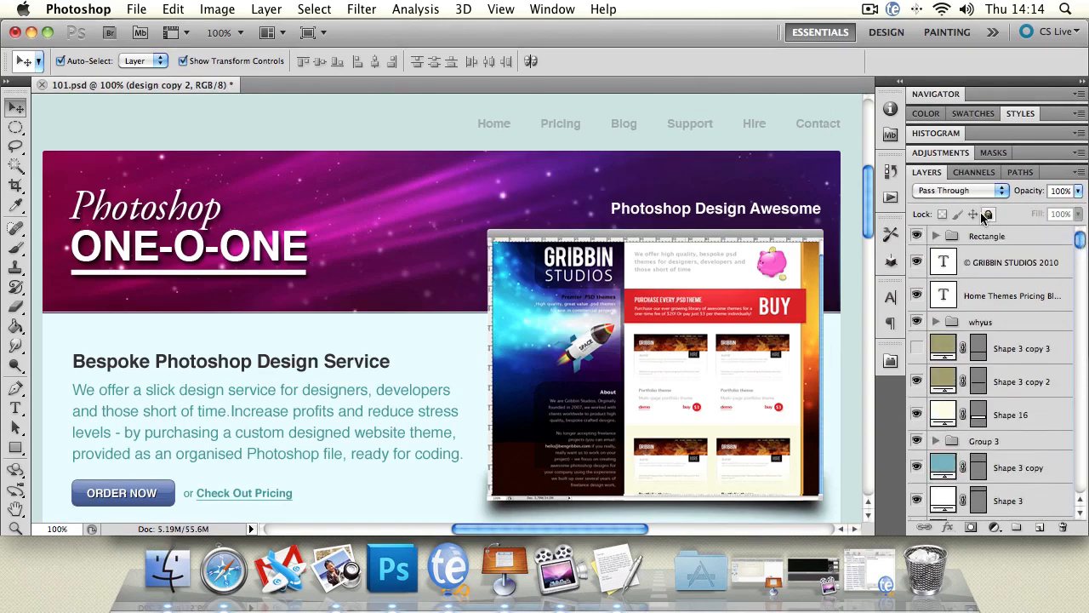
pyautogui.click(985, 239)
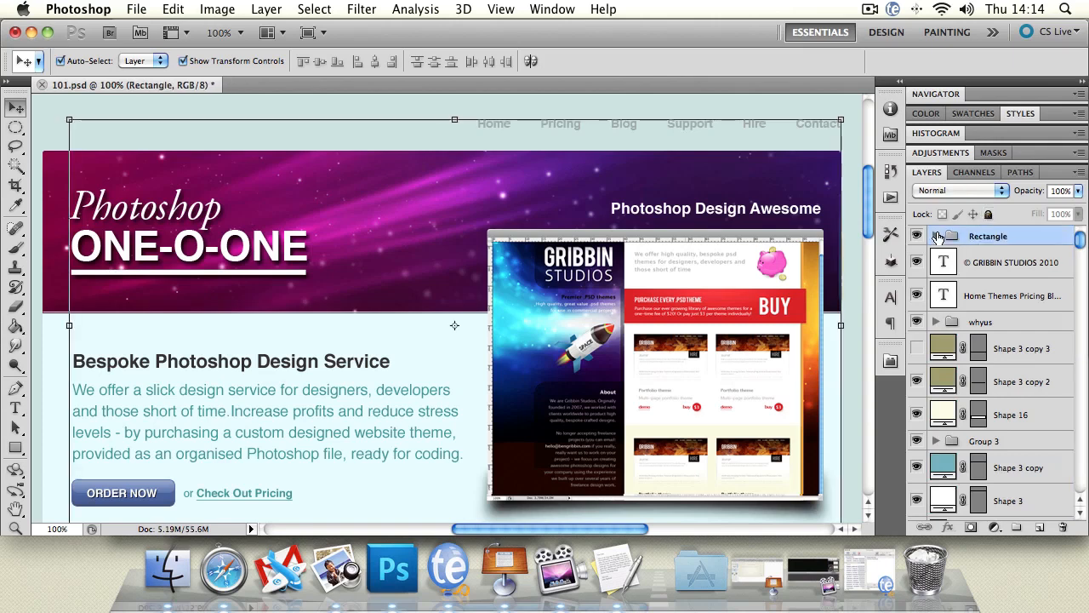
pyautogui.click(989, 214)
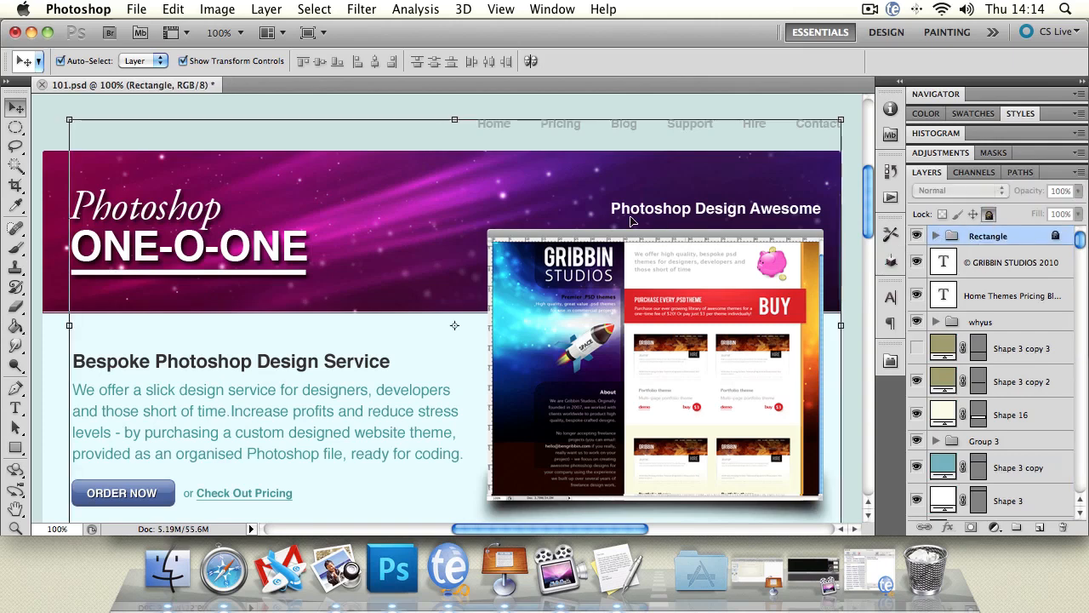
# Step: Test the locked group by dragging header artwork, shifting the purple banner image and background shapes down with the Move tool
pyautogui.moveTo(536, 333); pyautogui.dragTo(537, 271)
pyautogui.moveTo(764, 329); pyautogui.dragTo(685, 402)
pyautogui.moveTo(696, 234); pyautogui.dragTo(670, 395)
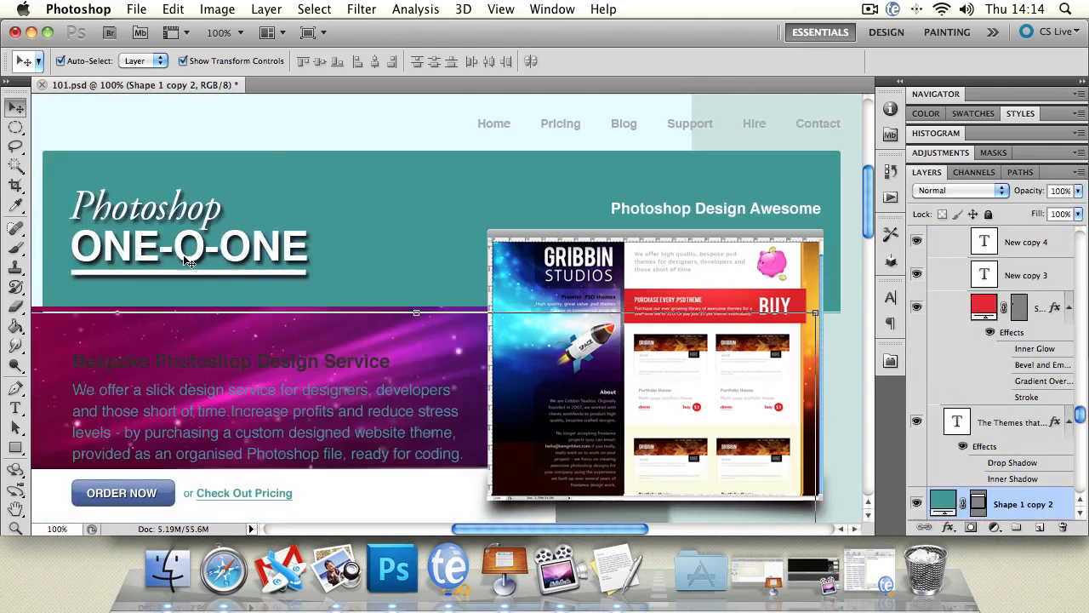
pyautogui.click(402, 232)
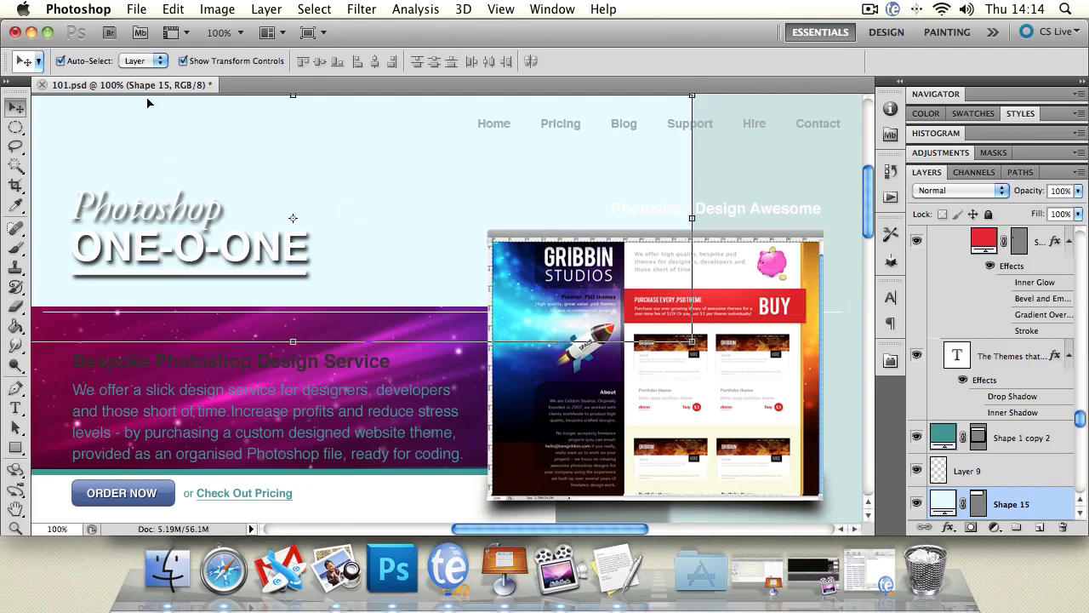
# Step: Set Auto-Select to Group and drag the page background layers Layer 0 copy and Layer 0 downward
pyautogui.click(137, 62)
pyautogui.click(805, 324)
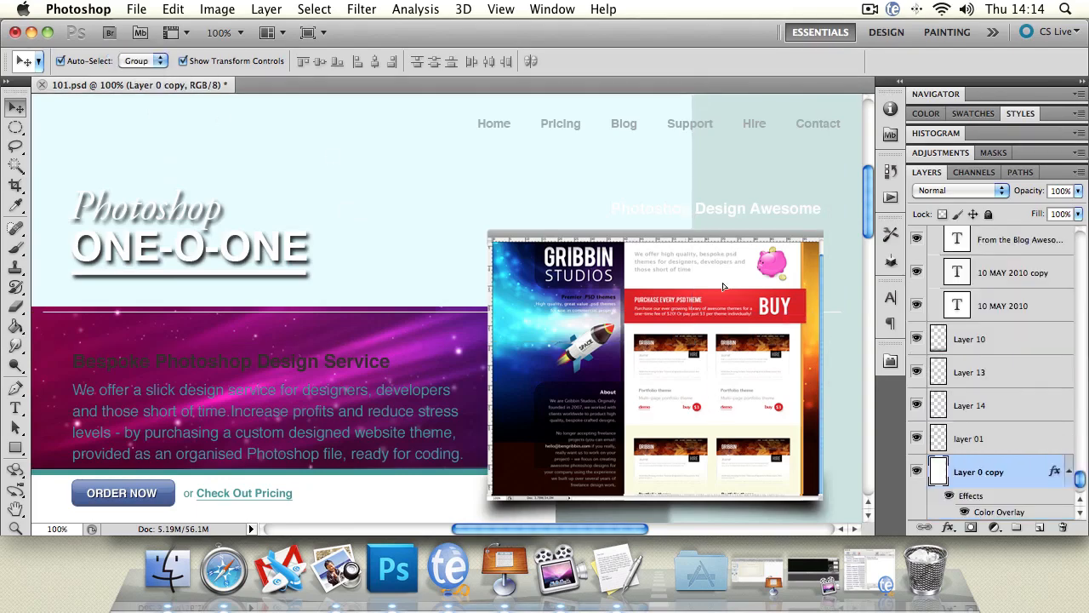
pyautogui.moveTo(672, 259); pyautogui.dragTo(654, 428)
pyautogui.moveTo(825, 257); pyautogui.dragTo(784, 446)
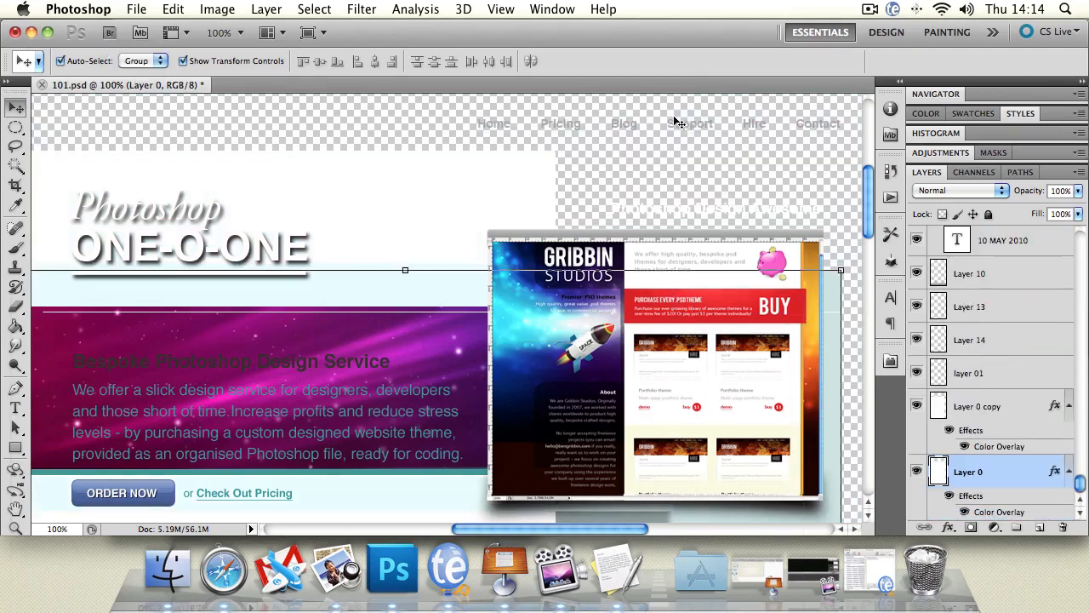
pyautogui.moveTo(691, 129); pyautogui.dragTo(689, 231)
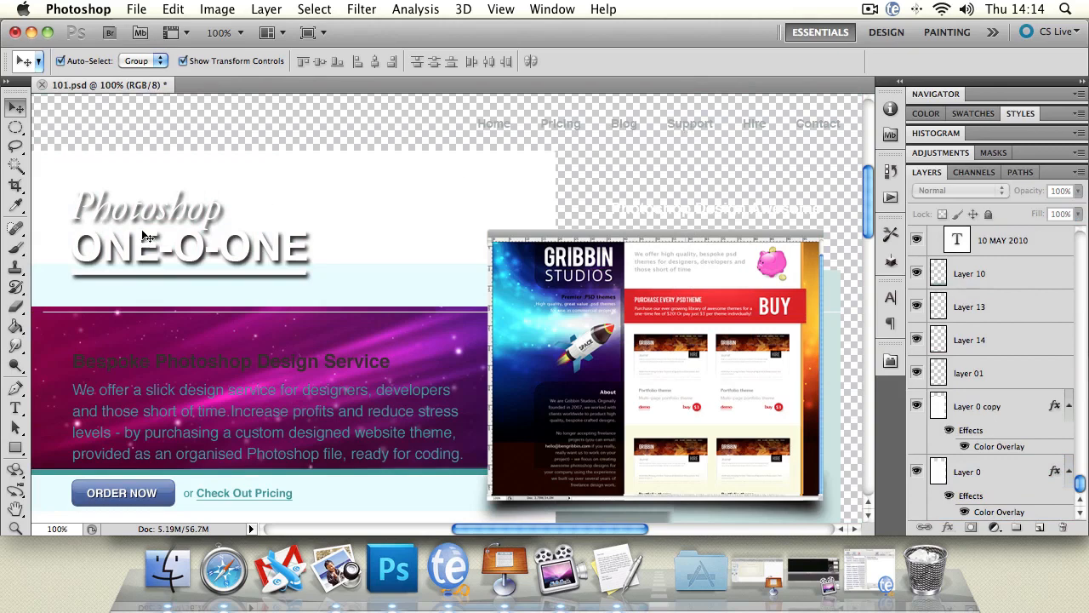
# Step: Shift the white Shape 1 background to the right and down, and move the pale blue Shape 15 down
pyautogui.moveTo(143, 232); pyautogui.dragTo(282, 216)
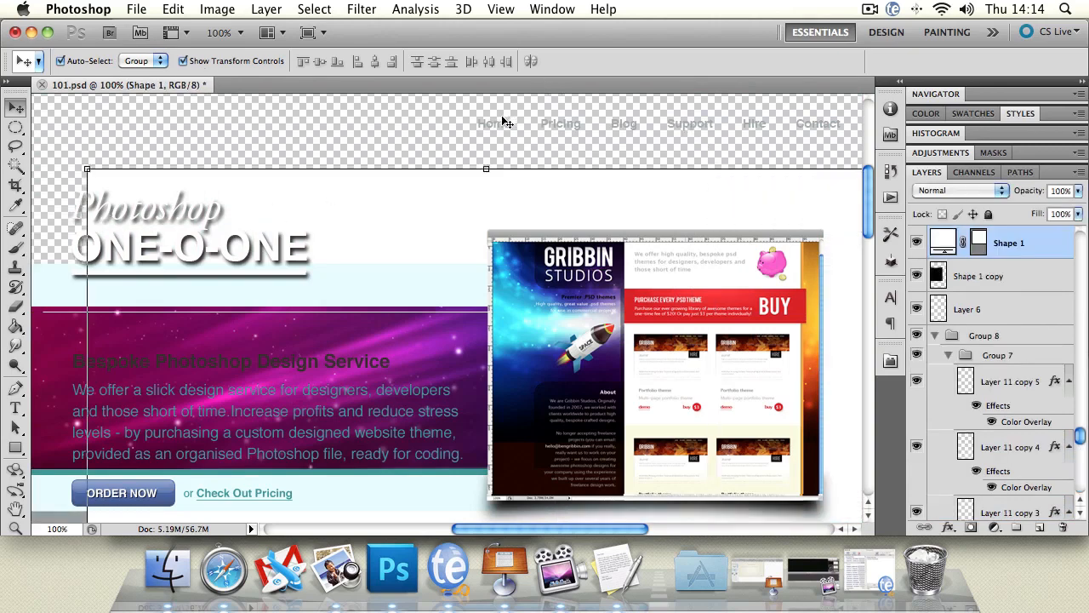
pyautogui.press('super+alt+z')
pyautogui.press('super+alt+z')
pyautogui.press('super+alt+z')
pyautogui.press('super+alt+z')
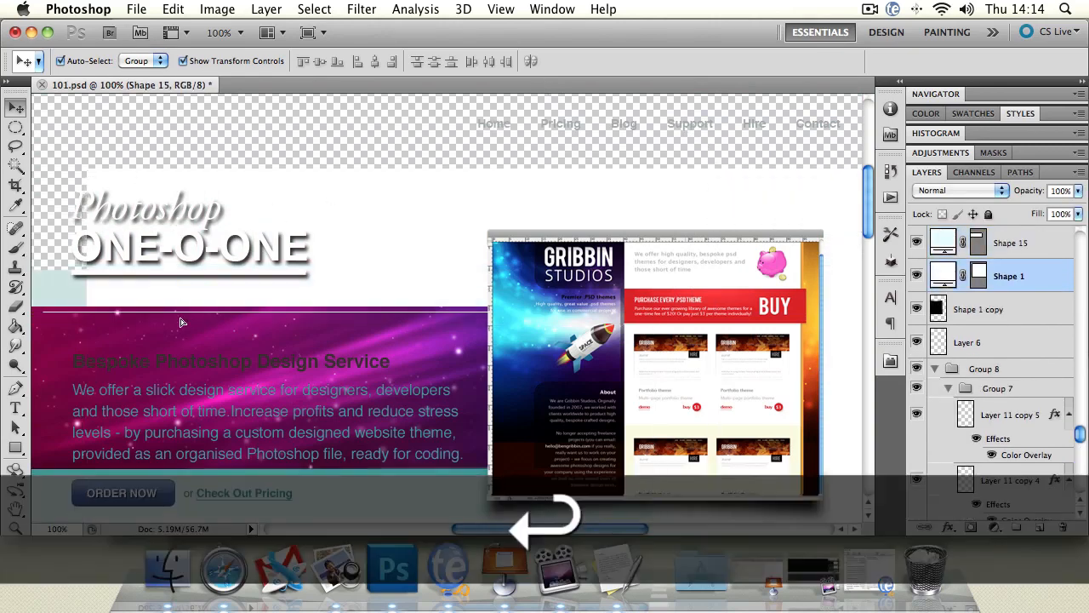
pyautogui.press('super+alt+z')
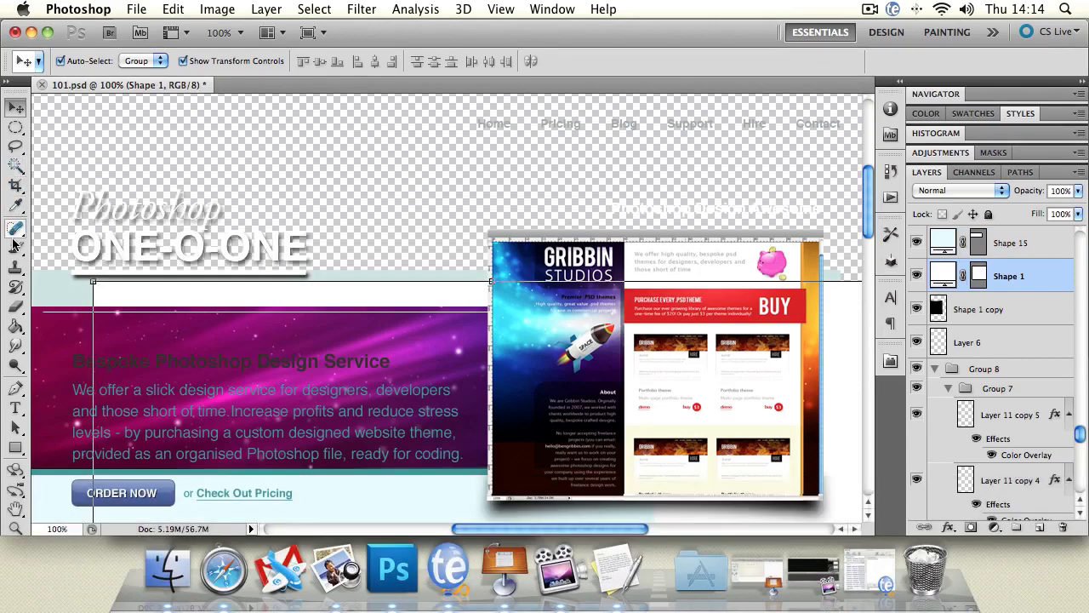
# Step: Try to paint with the Brush tool on the locked Home Pricing navigation text layer in the Rectangle group
pyautogui.press('b')
pyautogui.moveTo(1083, 440); pyautogui.dragTo(1076, 227)
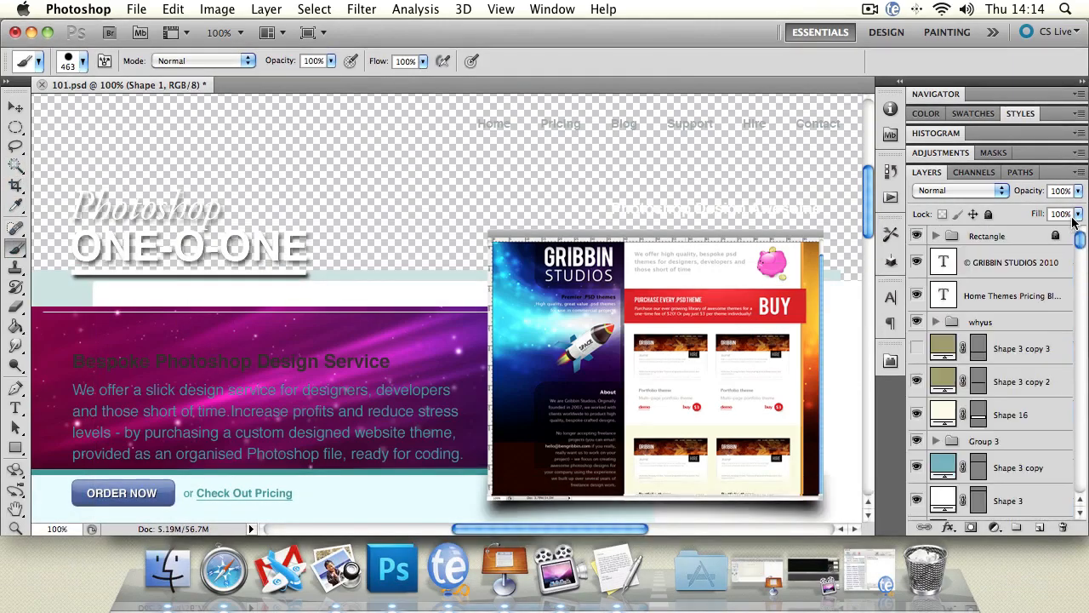
pyautogui.click(1005, 263)
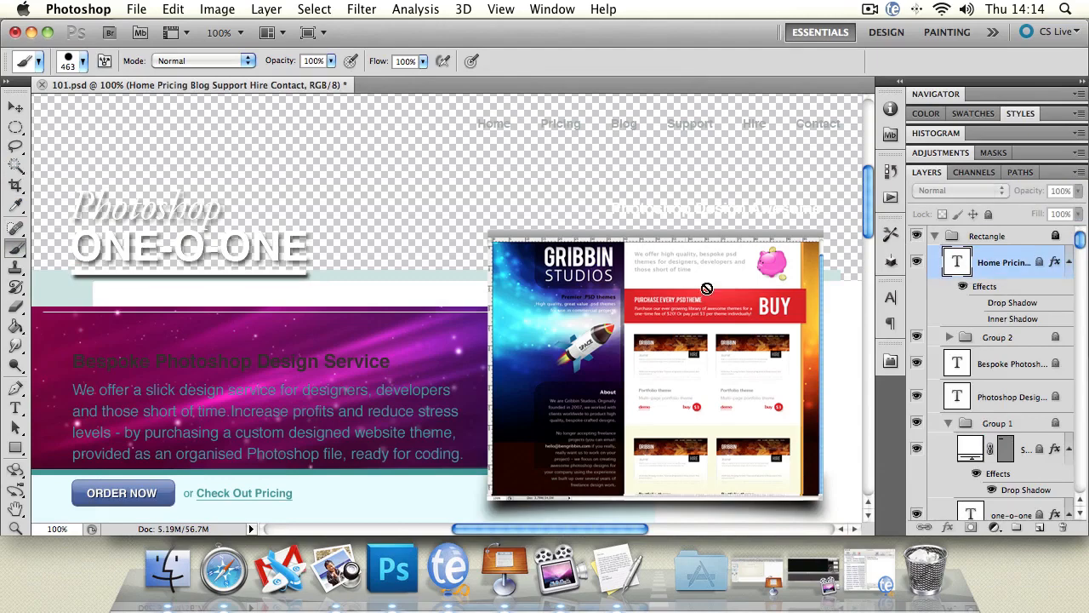
pyautogui.click(236, 236)
pyautogui.click(677, 221)
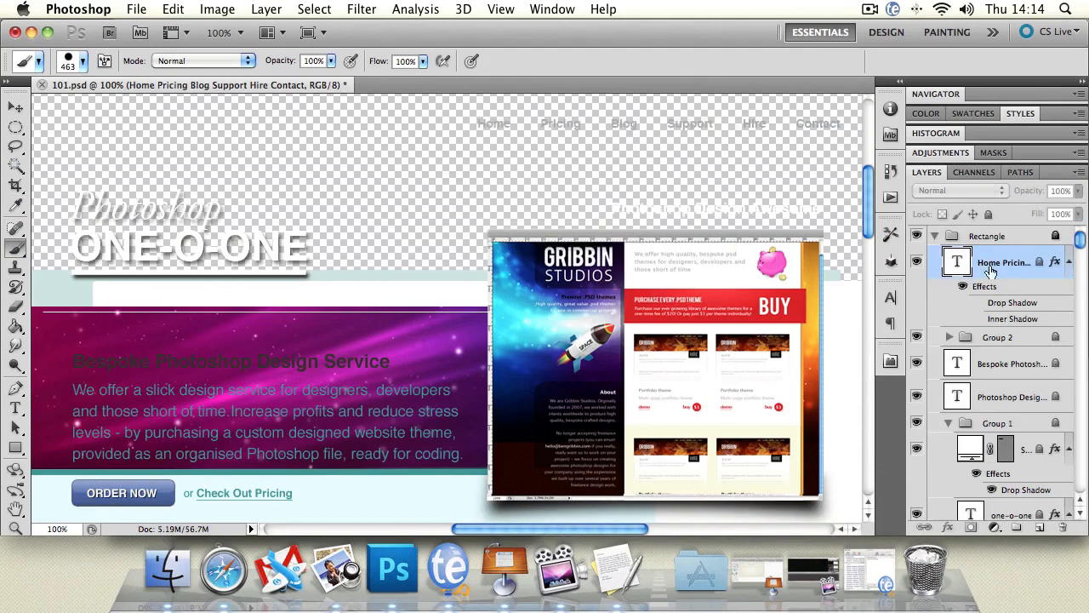
# Step: Select the locked Group 2 and try to paint on it with the Brush tool
pyautogui.click(1004, 339)
pyautogui.click(568, 205)
pyautogui.click(676, 223)
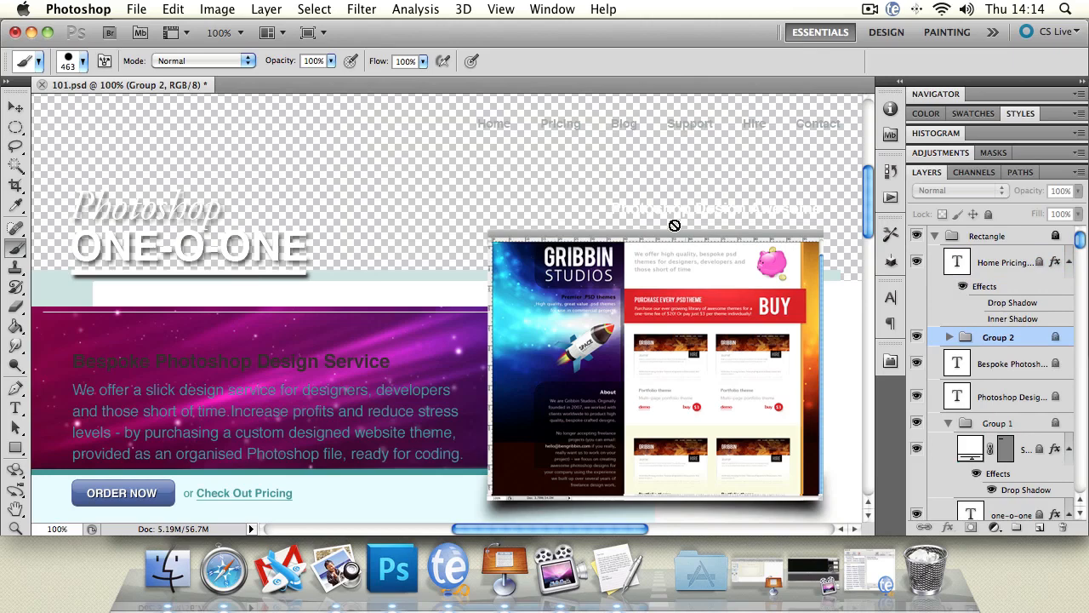
# Step: Step back through the history to undo the background moves, group lock, frame deletion and 100% fill change
pyautogui.press('super+alt+z')
pyautogui.press('super+alt+z')
pyautogui.press('super+alt+z')
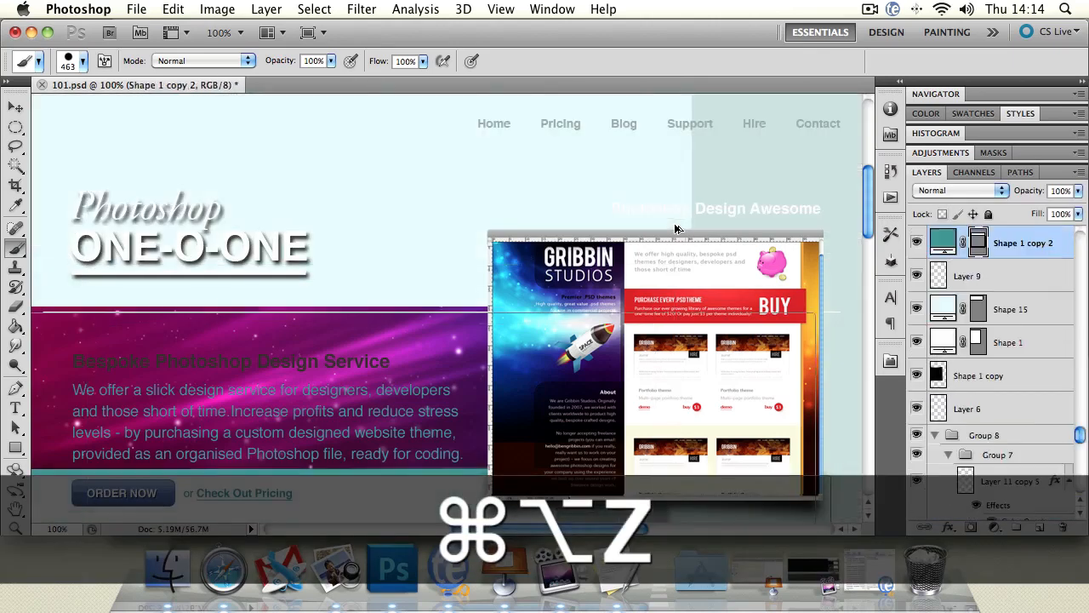
pyautogui.press('super+alt+z')
pyautogui.press('super+alt+z')
pyautogui.press('super+alt+z')
pyautogui.press('super+alt+z')
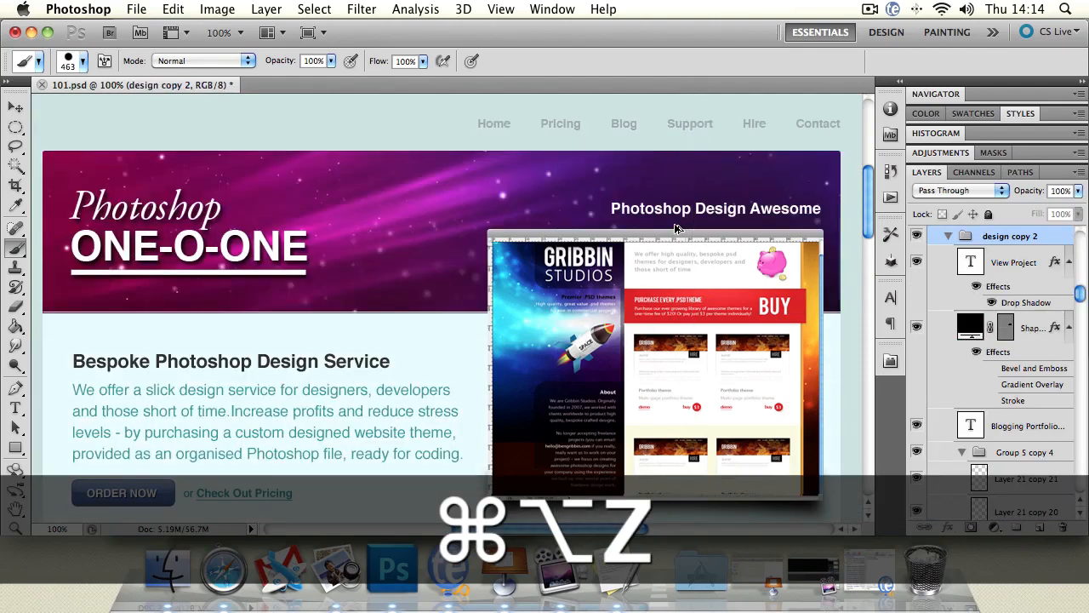
pyautogui.press('super+alt+z')
pyautogui.press('super+alt+z')
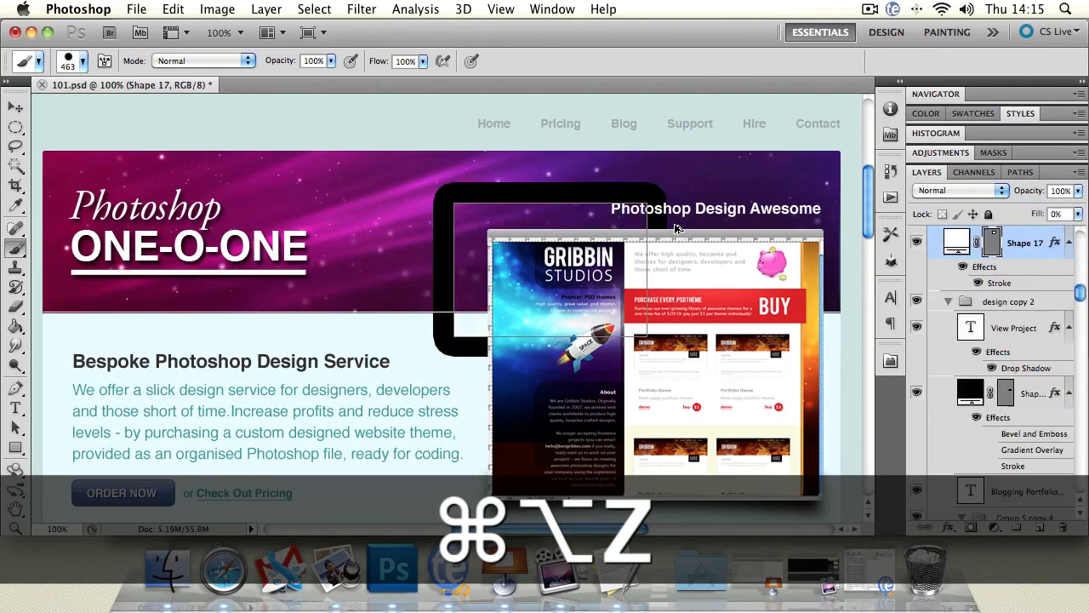
# Step: Undo the last move of the black-stroked rounded frame and delete the Shape 17 layer
pyautogui.press('super+alt+z')
pyautogui.click(26, 105)
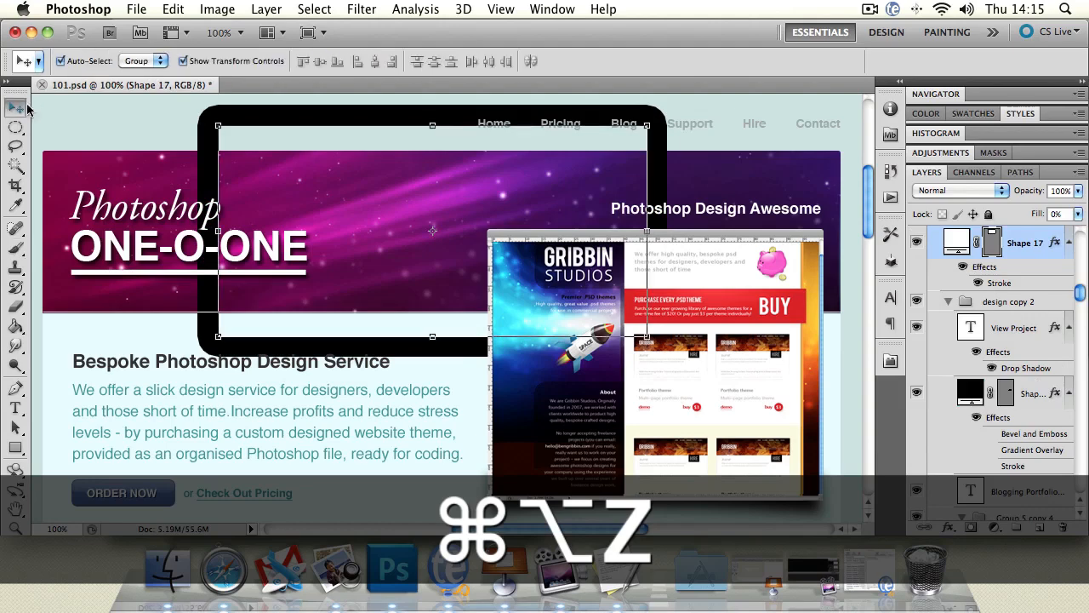
pyautogui.click(272, 113)
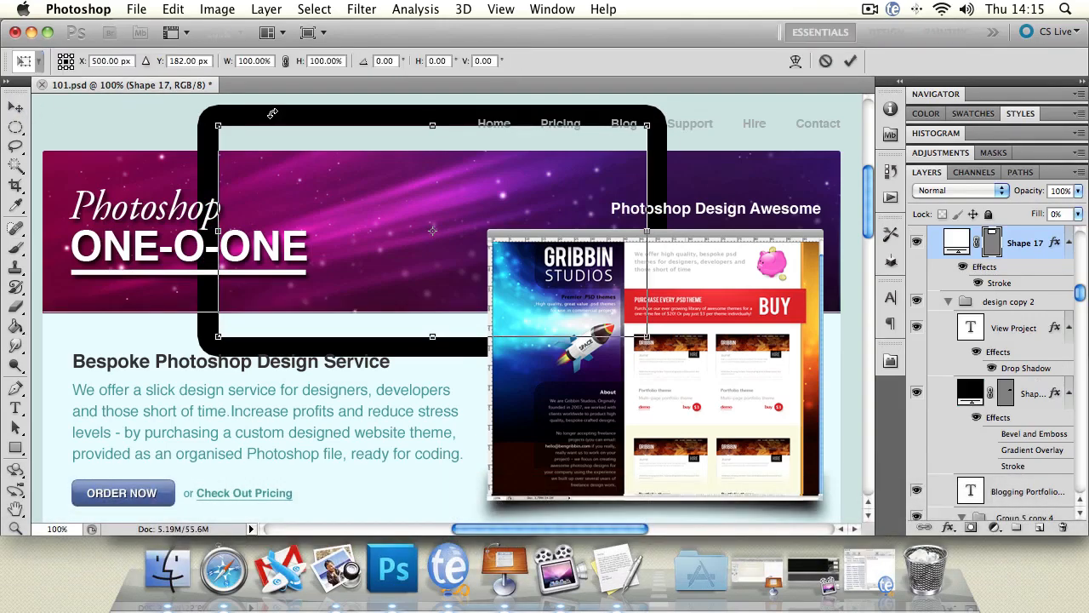
pyautogui.click(16, 108)
pyautogui.press('Delete')
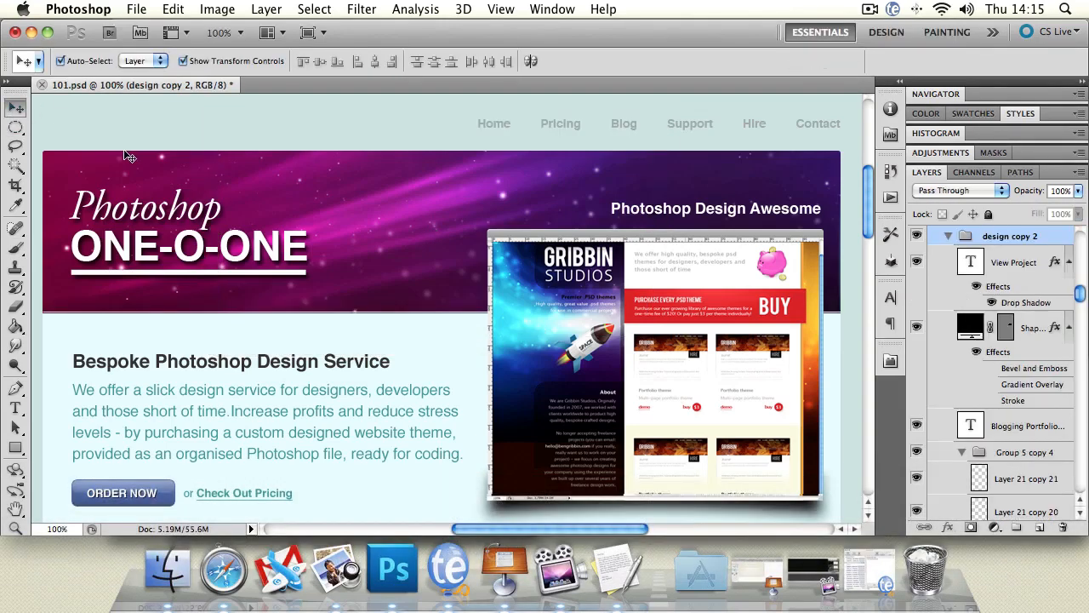
# Step: Add a Levels adjustment layer inside the design copy 2 group and return to the layer list
pyautogui.moveTo(1079, 293); pyautogui.dragTo(1079, 240)
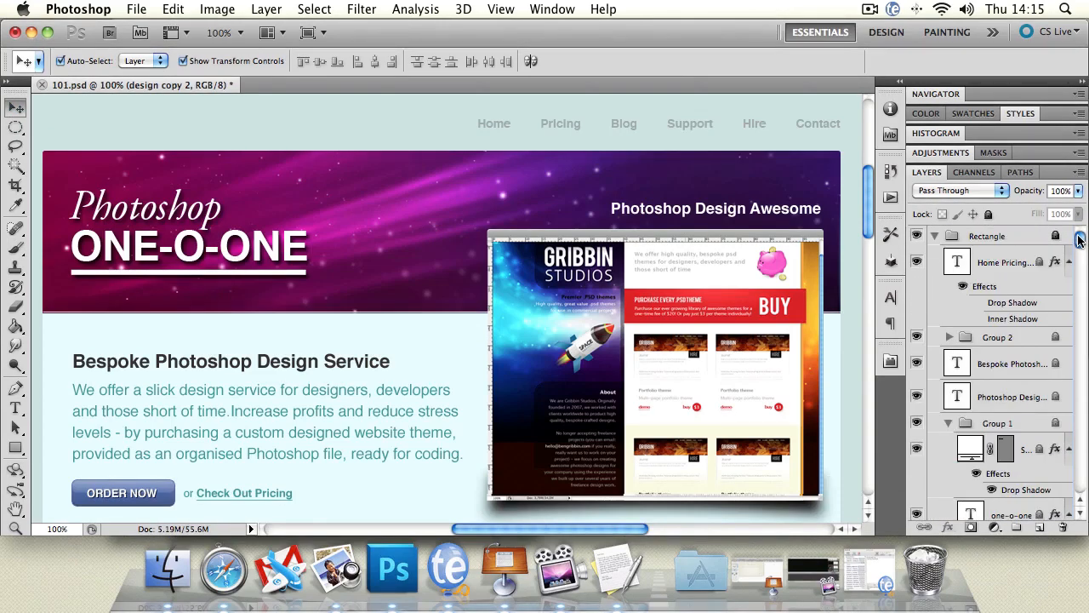
pyautogui.click(995, 528)
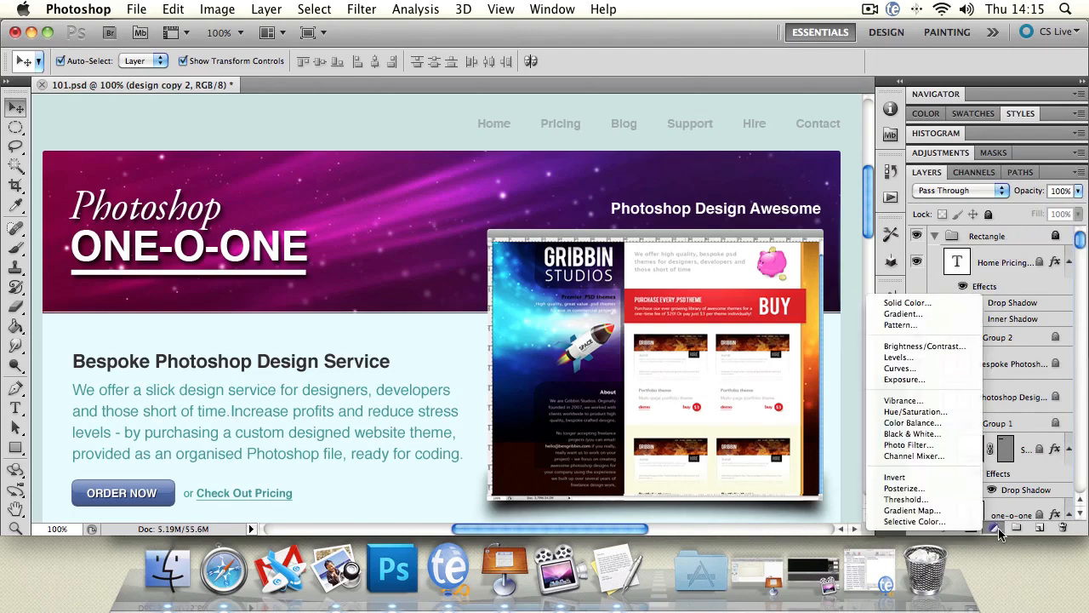
pyautogui.click(935, 356)
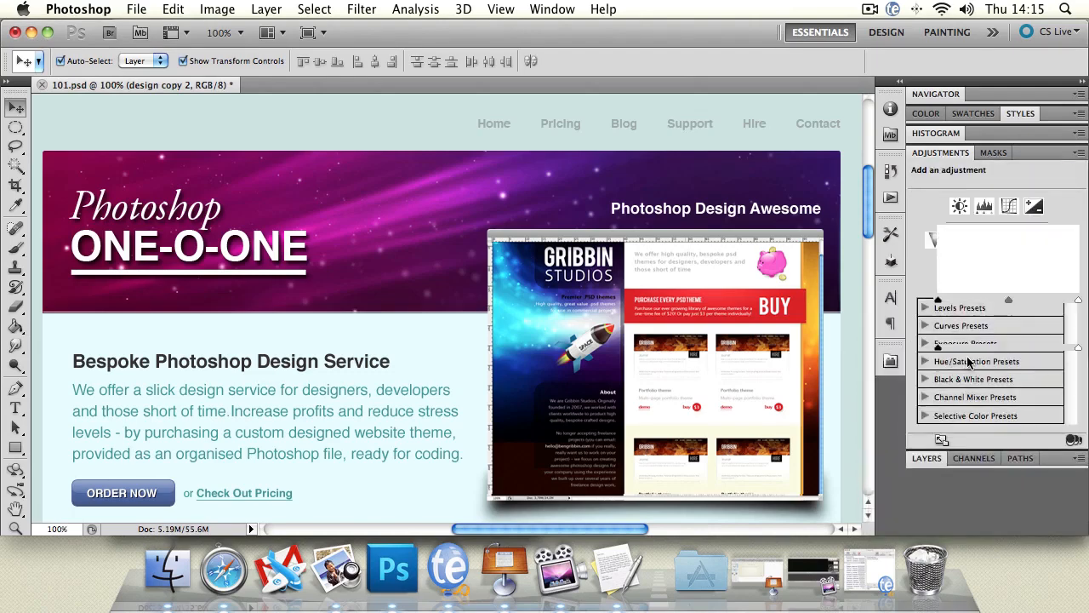
pyautogui.click(936, 459)
# Step: Create three new empty groups above the Levels 1 layer and add a blank layer inside the topmost one
pyautogui.moveTo(1079, 242); pyautogui.dragTo(1078, 419)
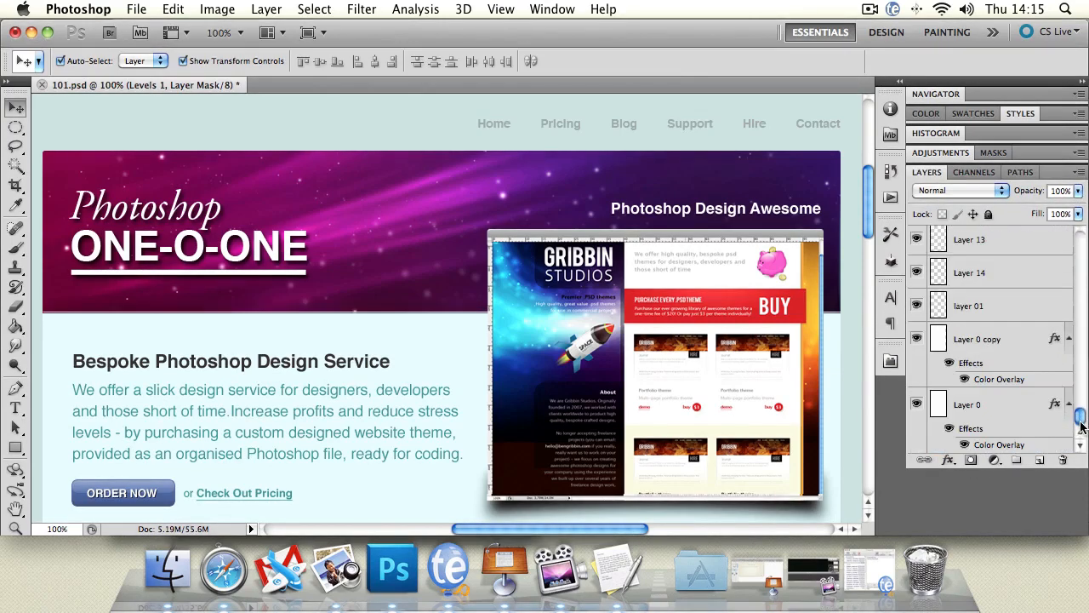
pyautogui.click(1016, 462)
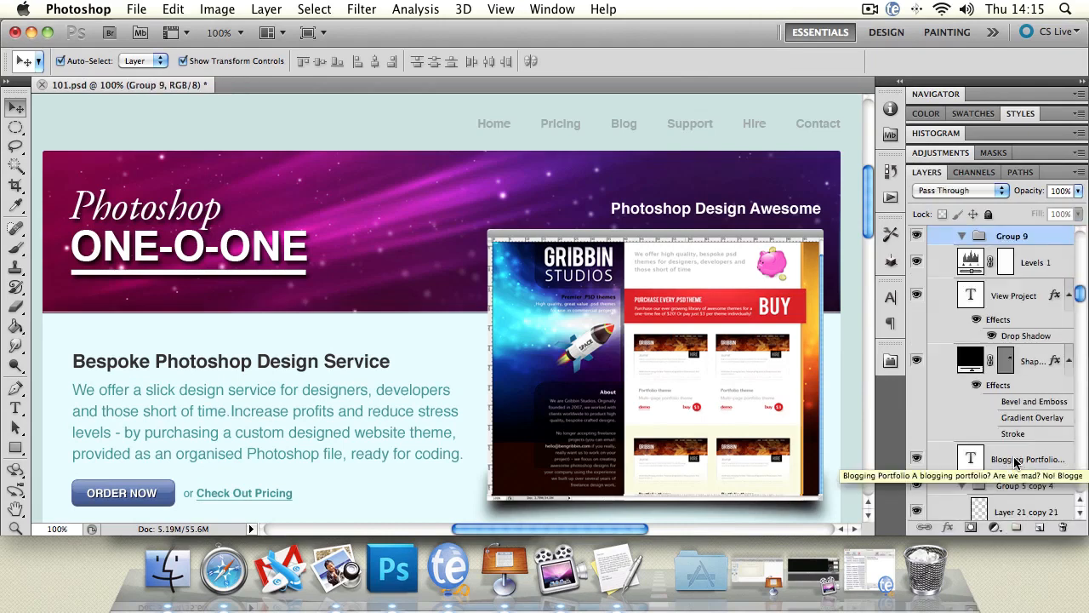
pyautogui.click(1018, 527)
pyautogui.click(1018, 528)
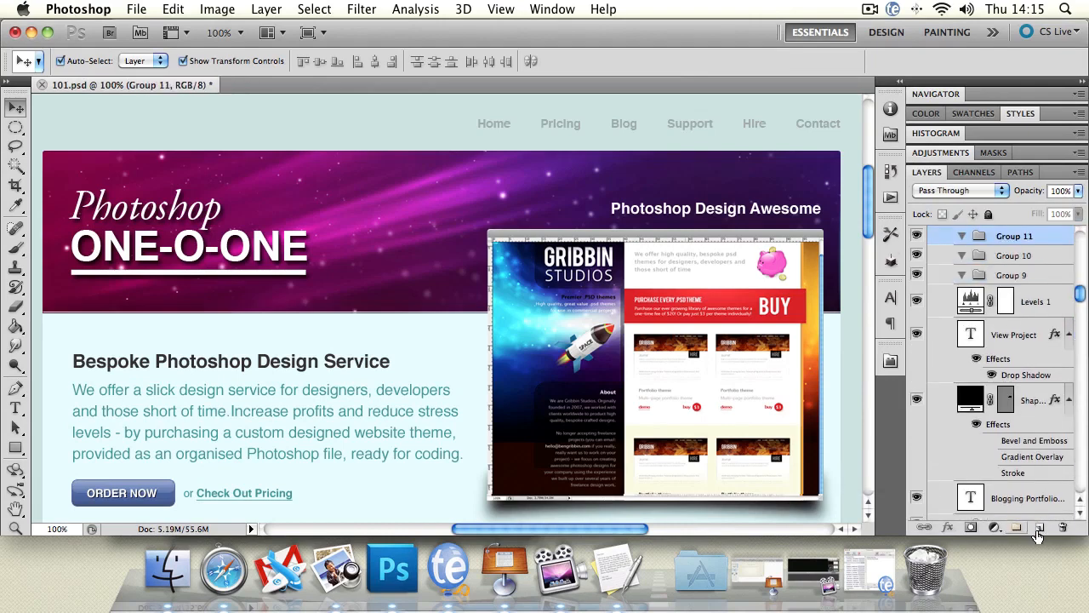
pyautogui.click(1040, 529)
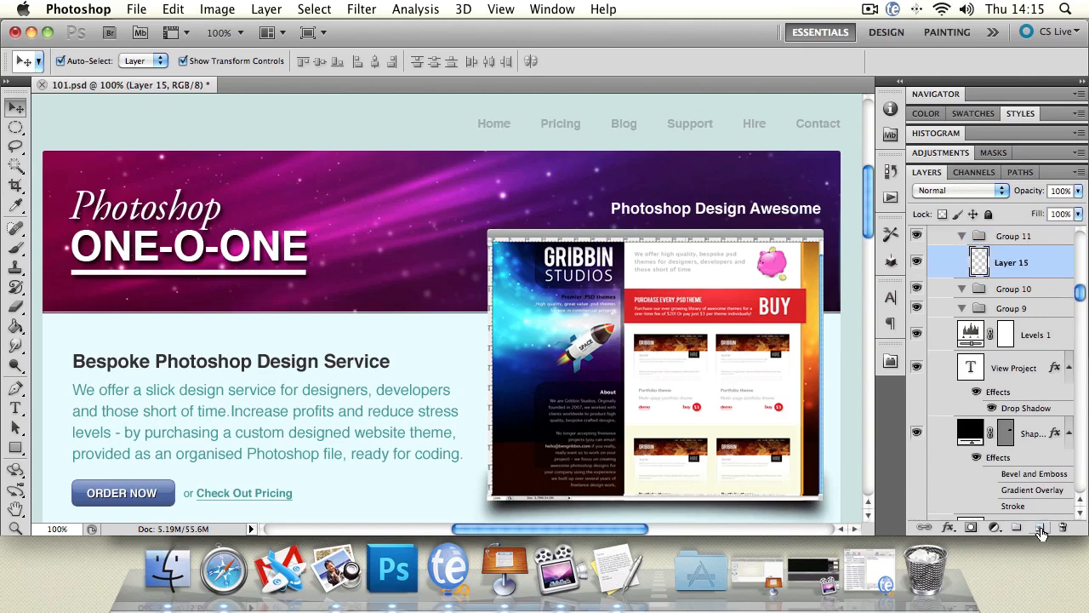
# Step: Delete the blank Layer 15, followed by the empty Group 11 and Group 10
pyautogui.click(1062, 527)
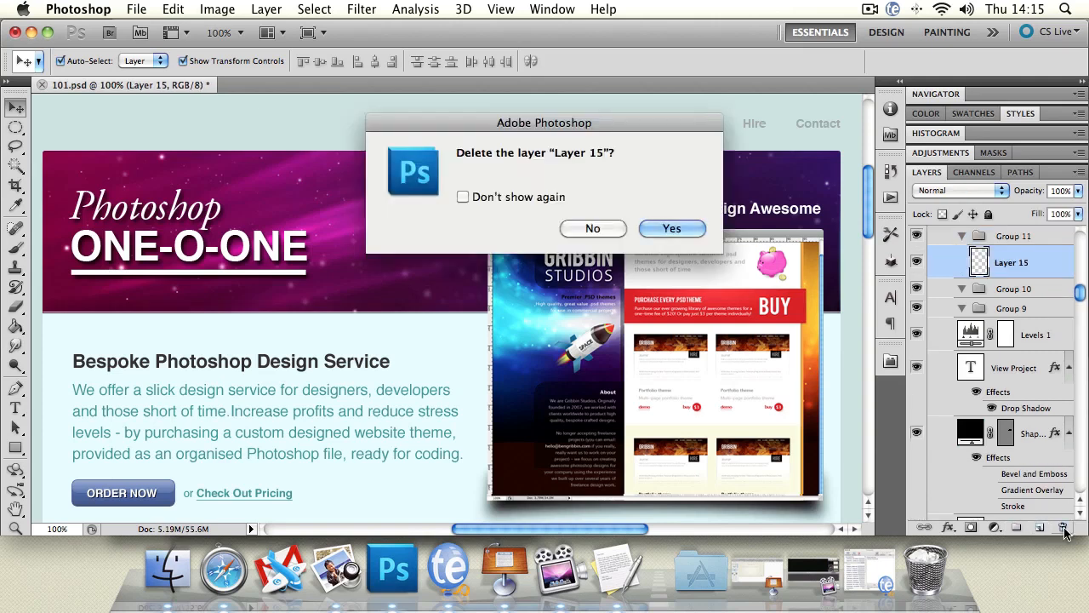
pyautogui.click(668, 227)
pyautogui.click(1063, 528)
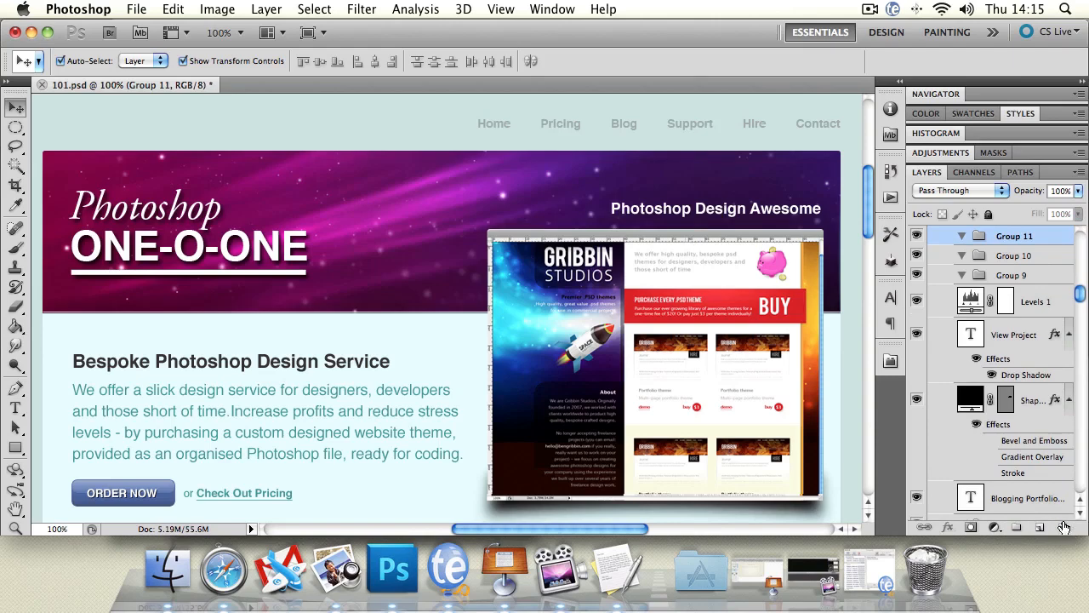
pyautogui.click(675, 223)
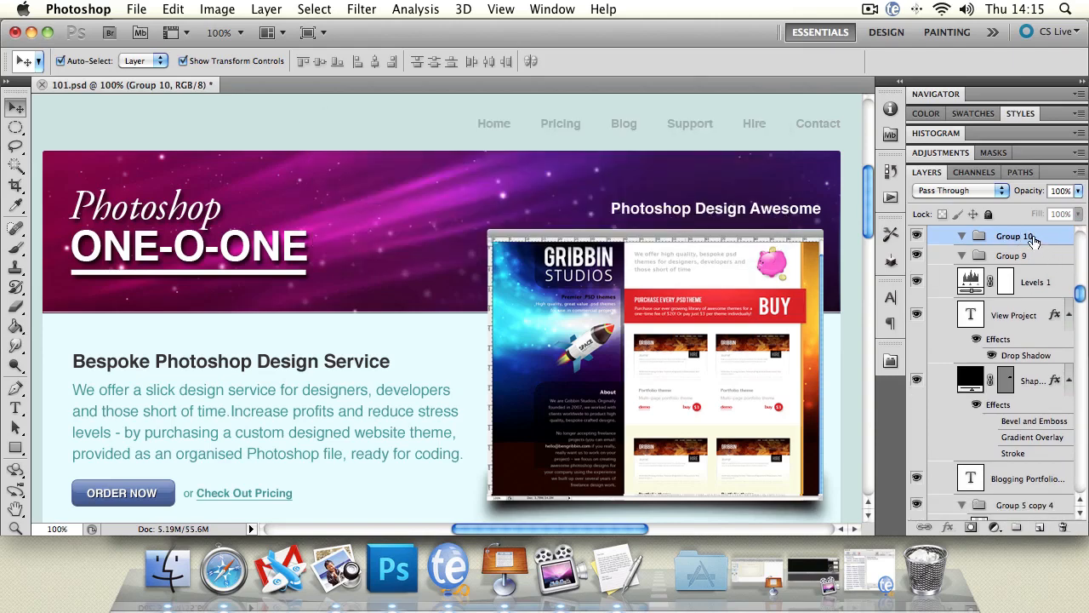
pyautogui.click(1062, 527)
pyautogui.click(670, 220)
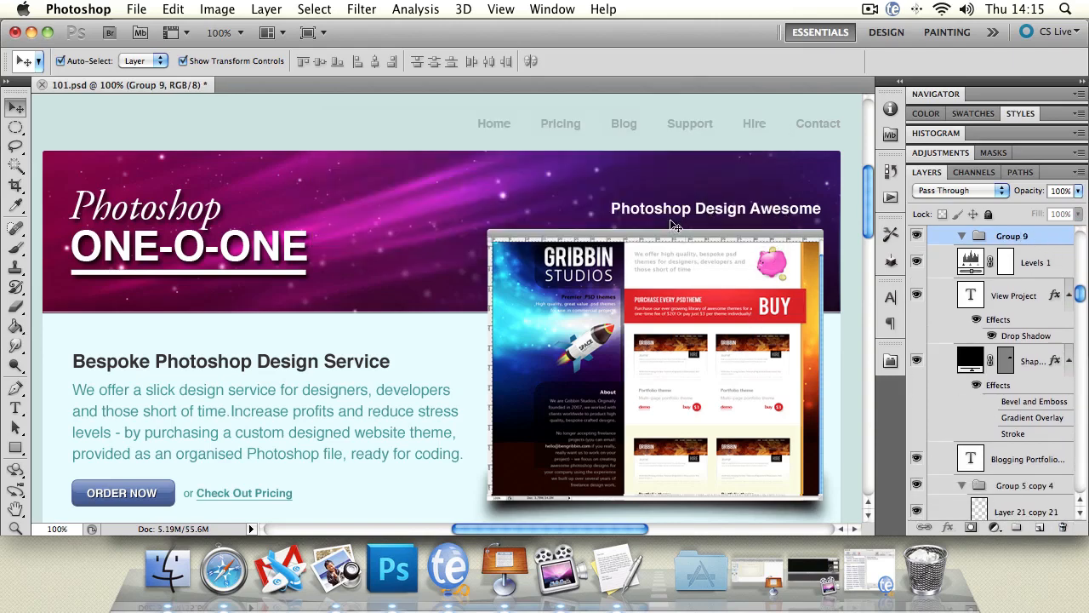
pyautogui.moveTo(1080, 294); pyautogui.dragTo(1079, 482)
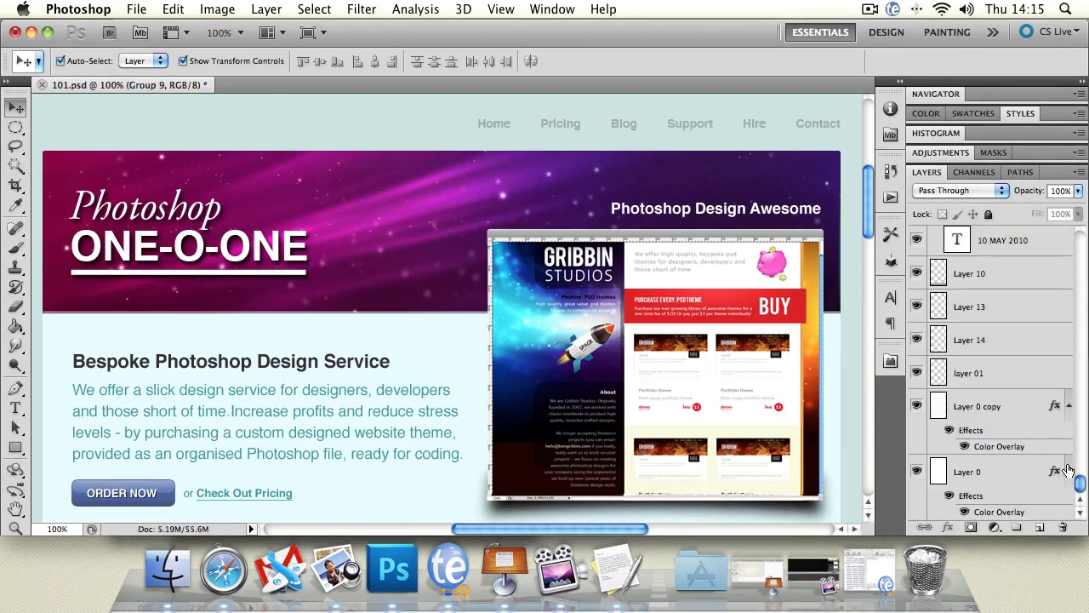